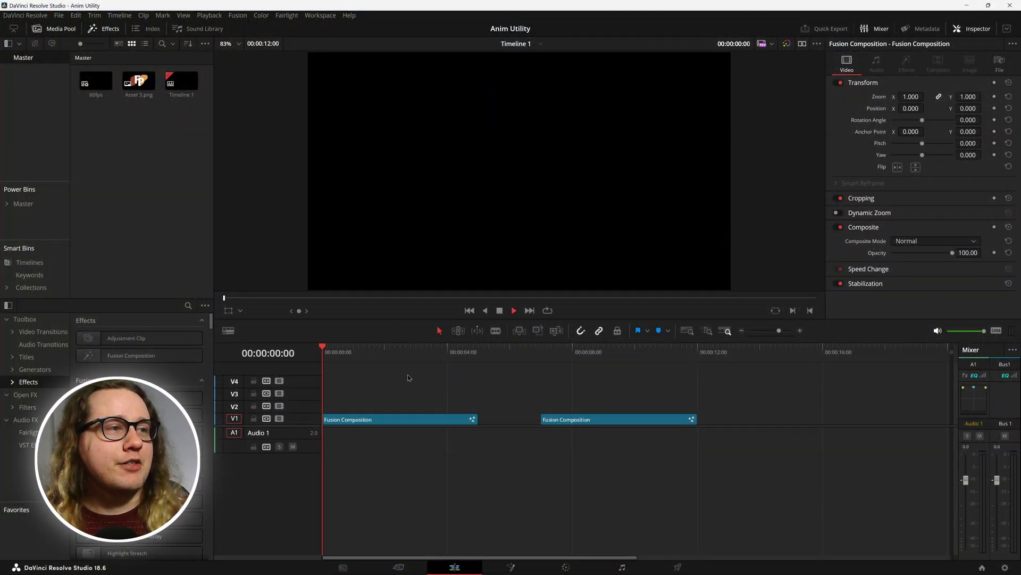
Step: Play the timeline to preview the lower-third graphic
key(space)
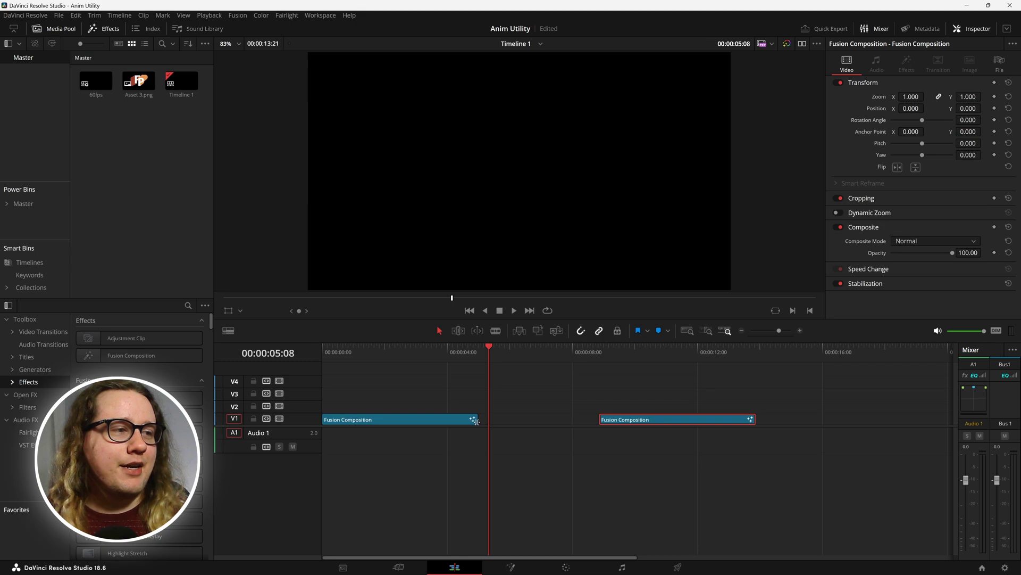
Step: Lengthen the first Fusion Composition clip, replay from the start, and open it in Fusion
drag(477, 421, 556, 420)
click(384, 351)
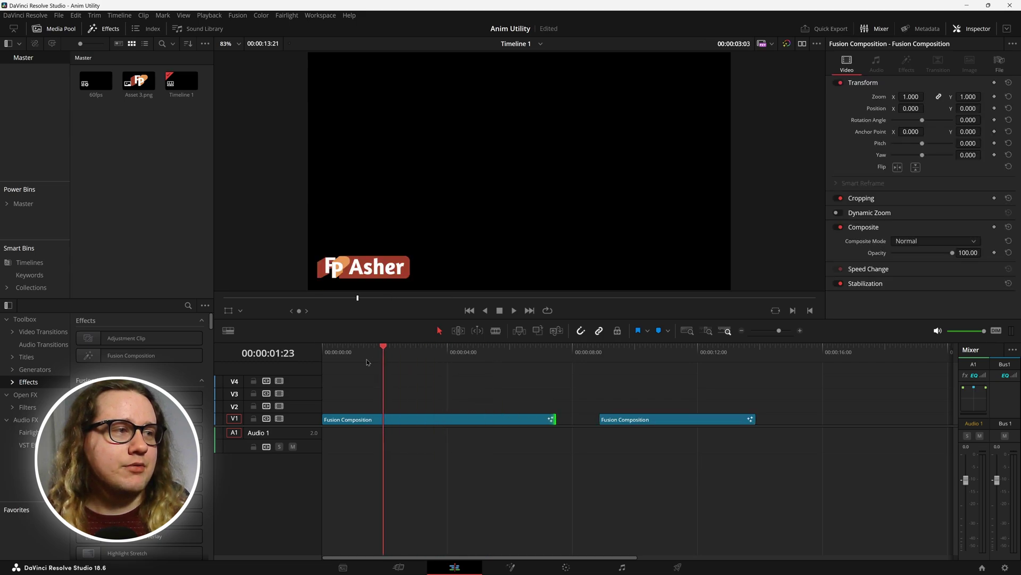
key(Home)
key(space)
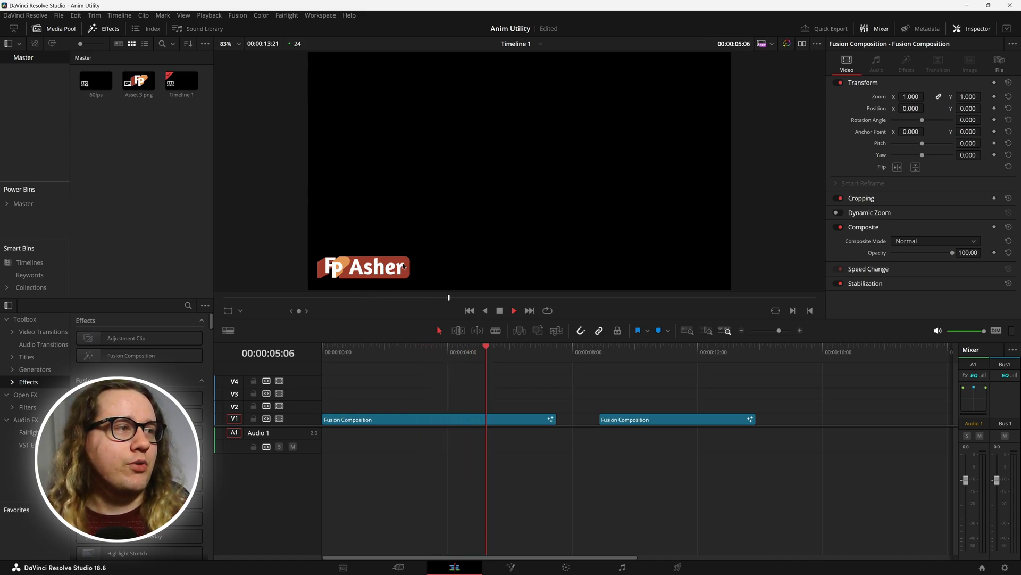
key(shift+5)
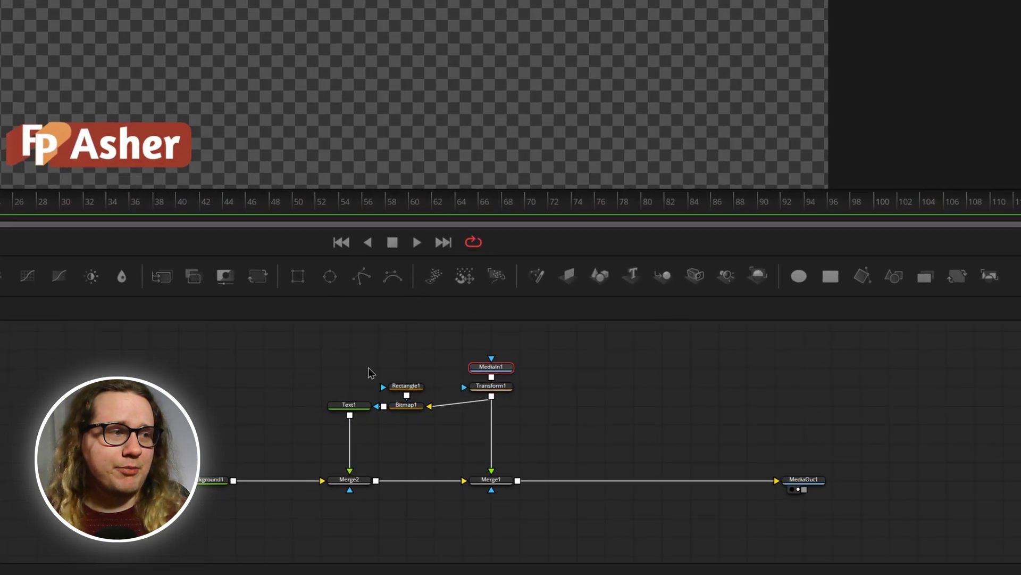
Step: Inspect the Rectangle1 node's settings and show the Bitmap1 mask in the viewer
click(407, 393)
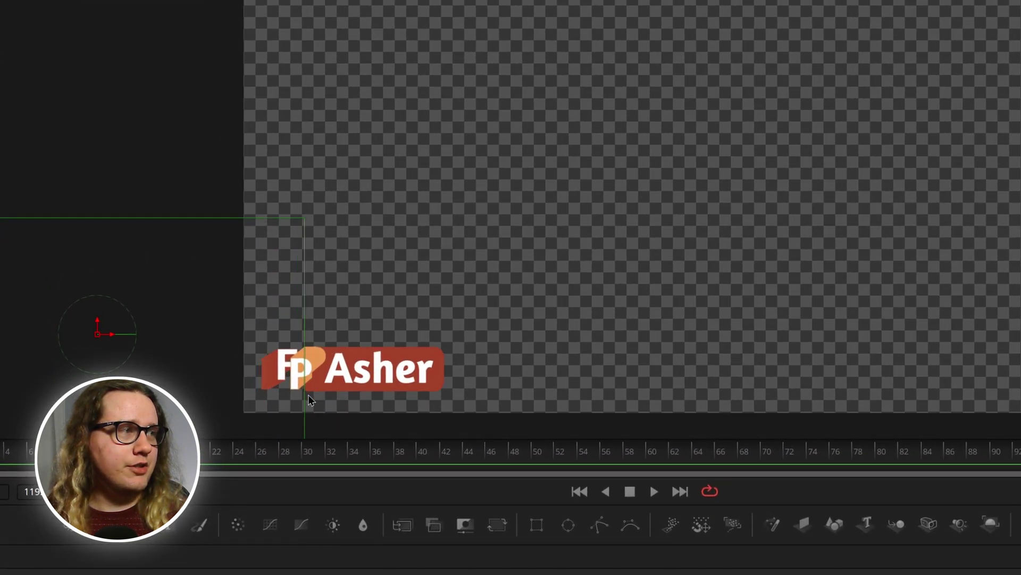
scroll(308, 404, up, 5)
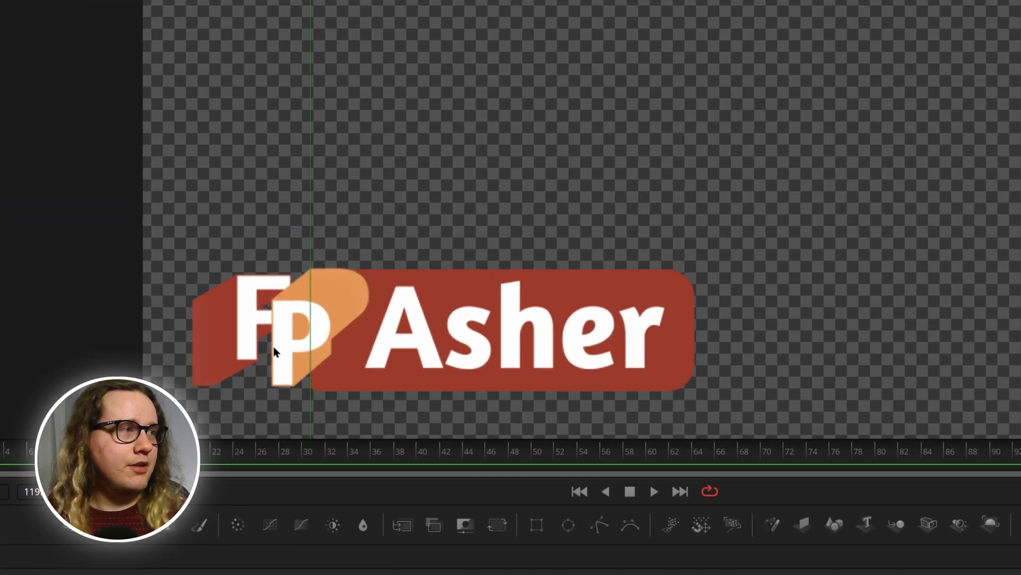
scroll(340, 352, down, 2)
scroll(392, 354, up, 2)
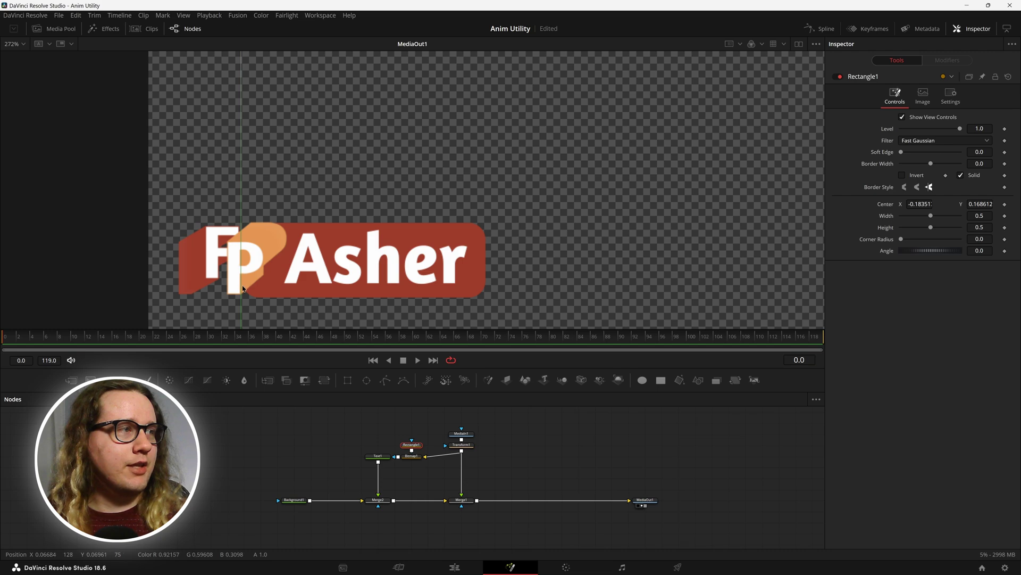
scroll(425, 307, down, 2)
click(414, 460)
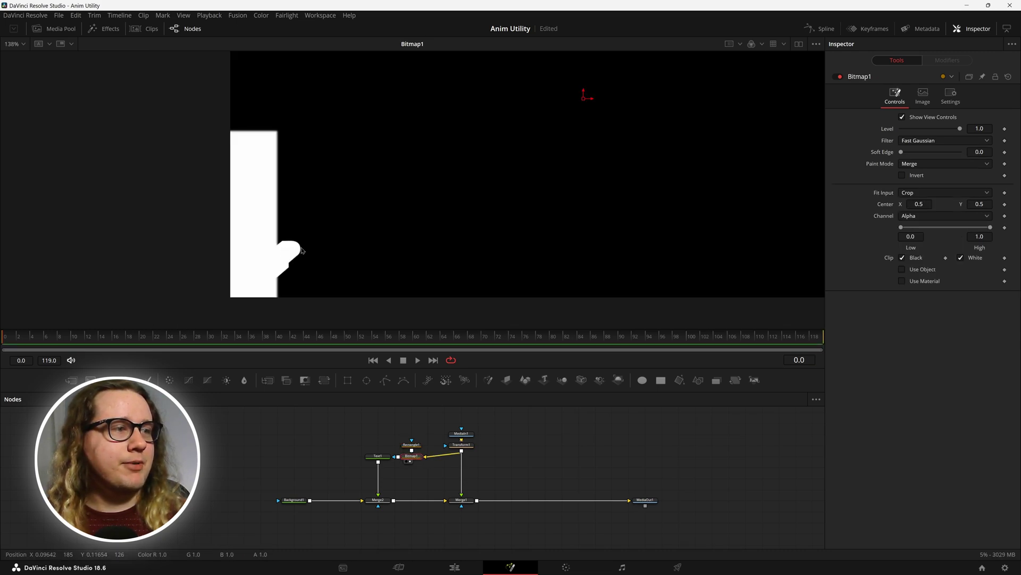
Step: View the MediaIn1 FP logo image and centre it in the viewer
click(466, 435)
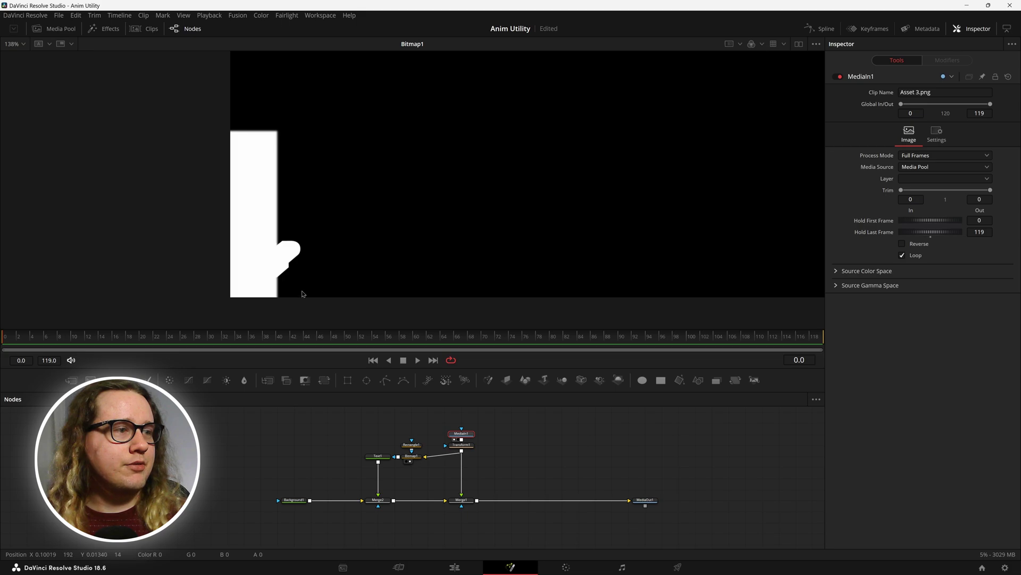
key(1)
drag(542, 173, 506, 258)
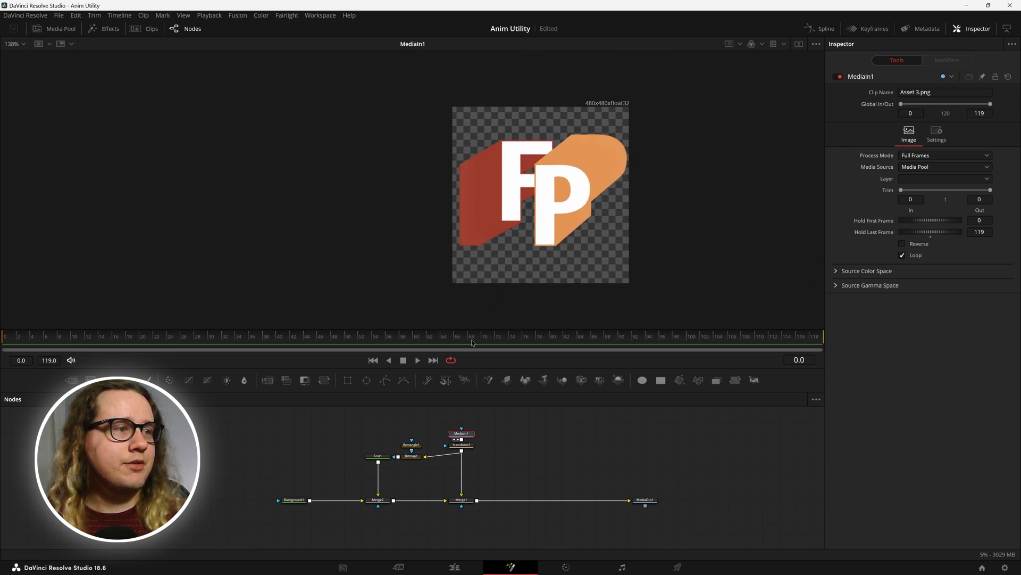
Step: Recheck Rectangle1 and Bitmap1, ending with Text1's Asher title in the viewer
click(413, 444)
click(412, 456)
key(1)
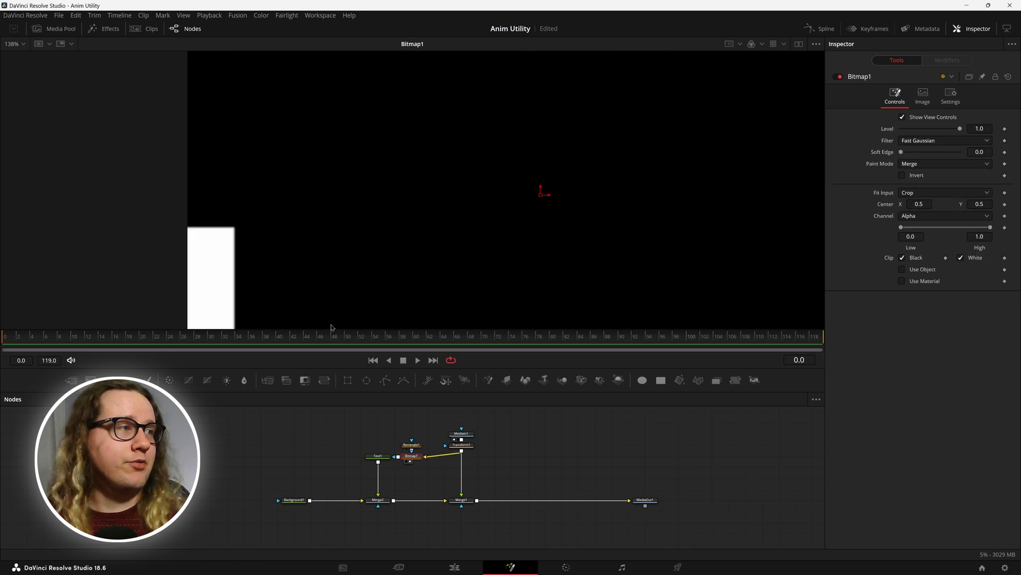
click(378, 456)
key(1)
scroll(432, 280, up, 3)
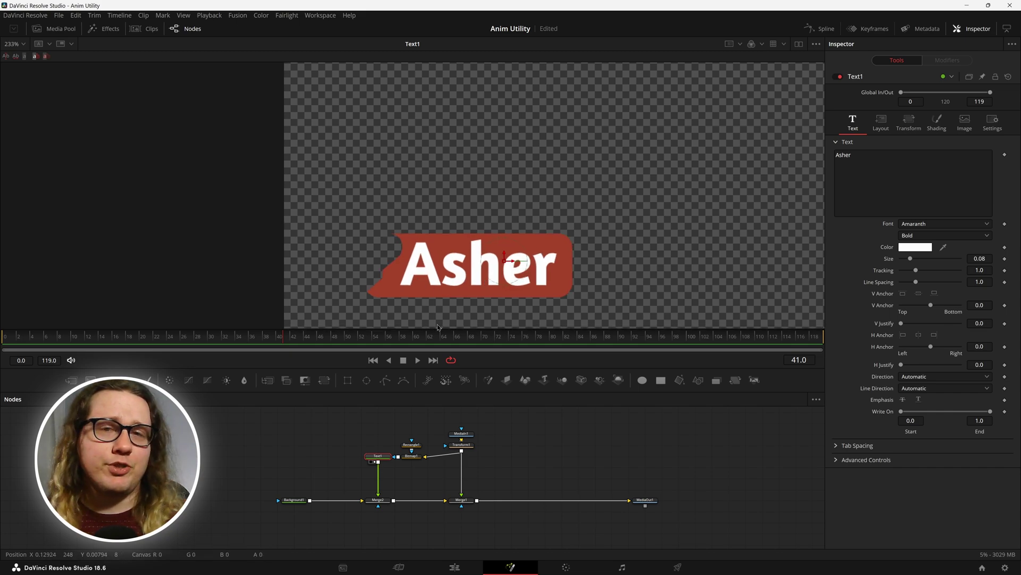
Step: Select Text1 and set the Asher title's H Anchor to -1.0 and V Anchor to 1.0
click(414, 457)
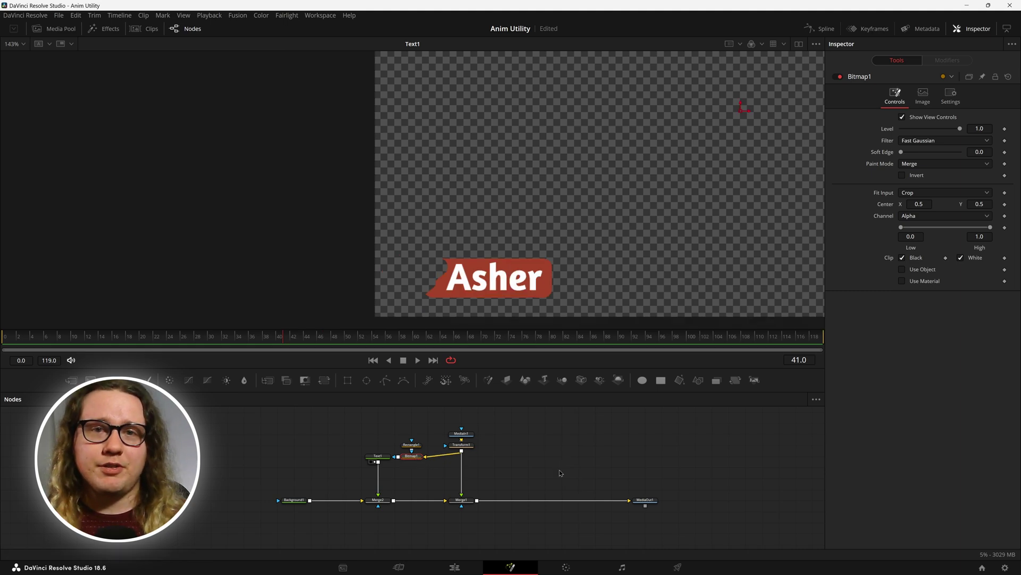
click(357, 460)
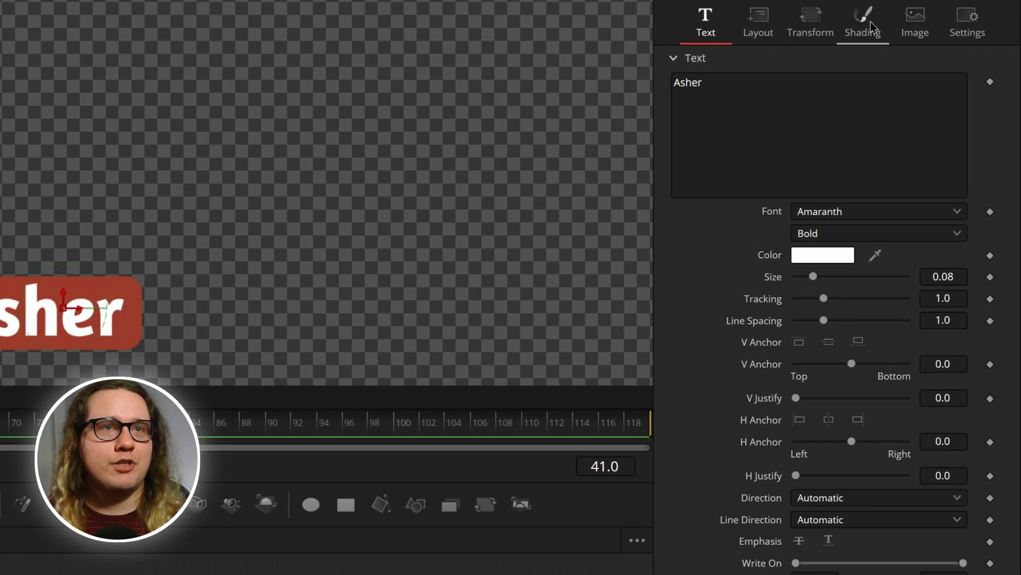
click(800, 94)
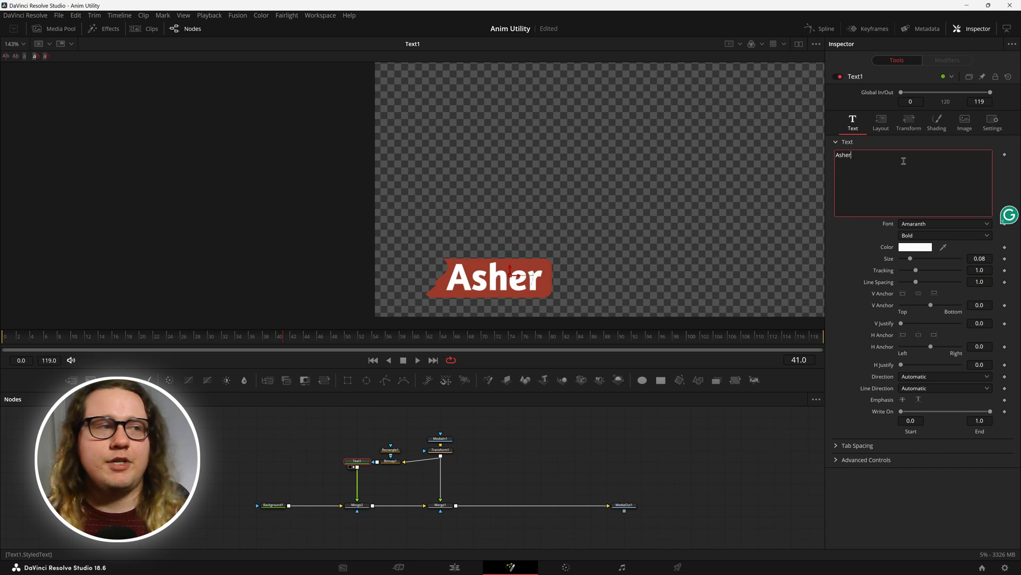
click(902, 335)
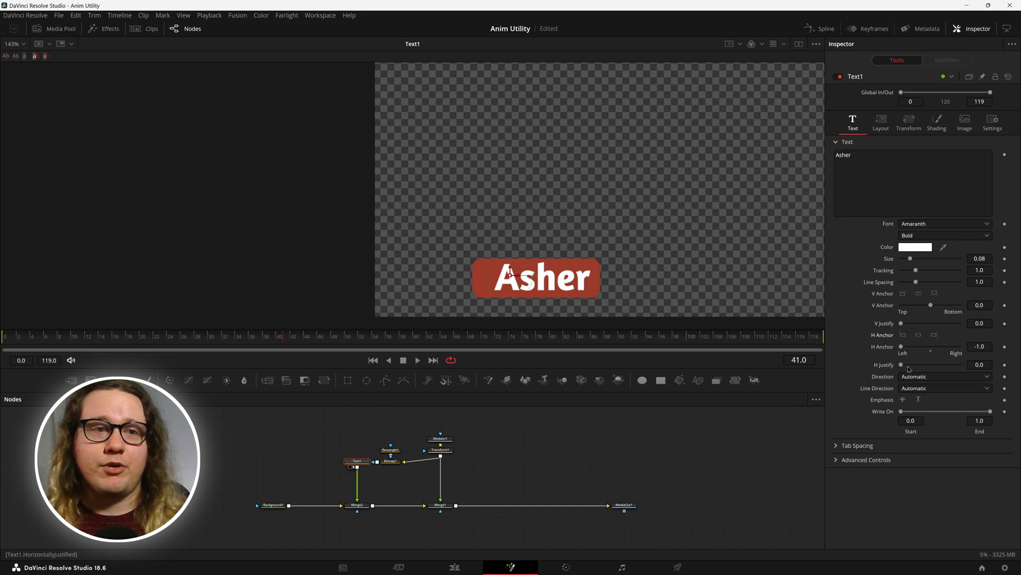
click(902, 293)
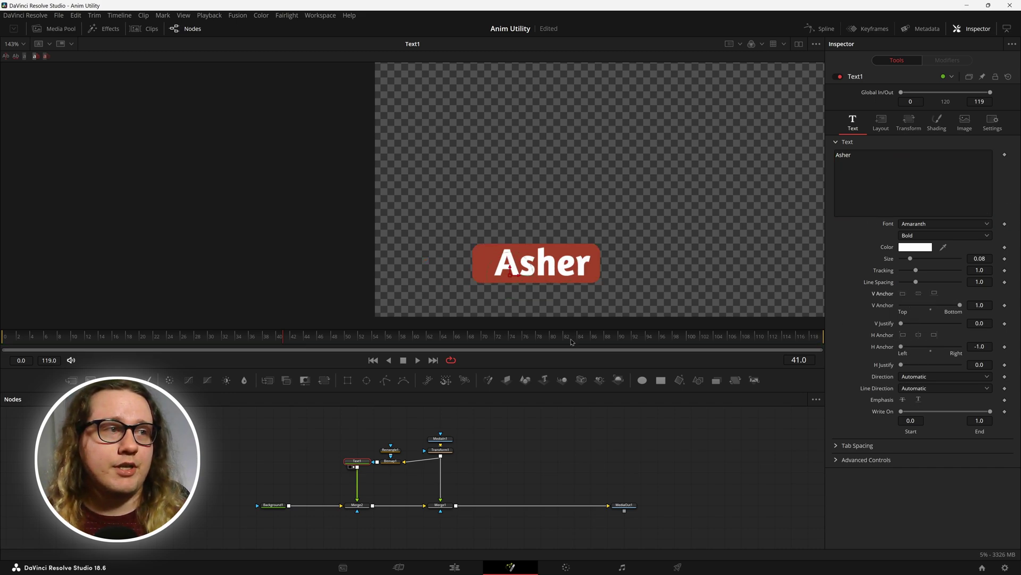
click(881, 122)
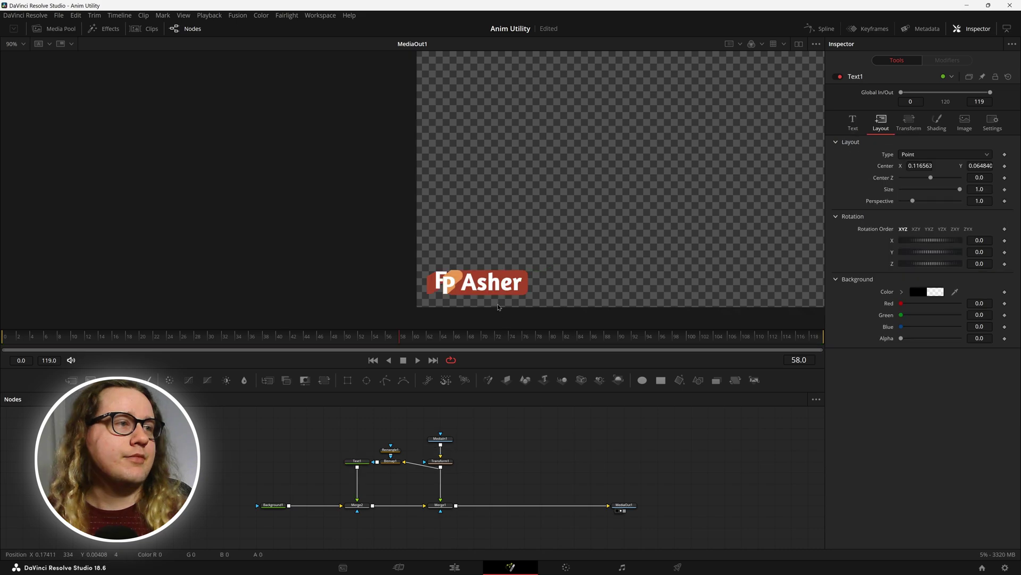
Step: Type test characters into the Asher title, delete them, and show shading element 4, Blue Border
click(853, 121)
click(917, 170)
text(asdlkfjasdlfkj)
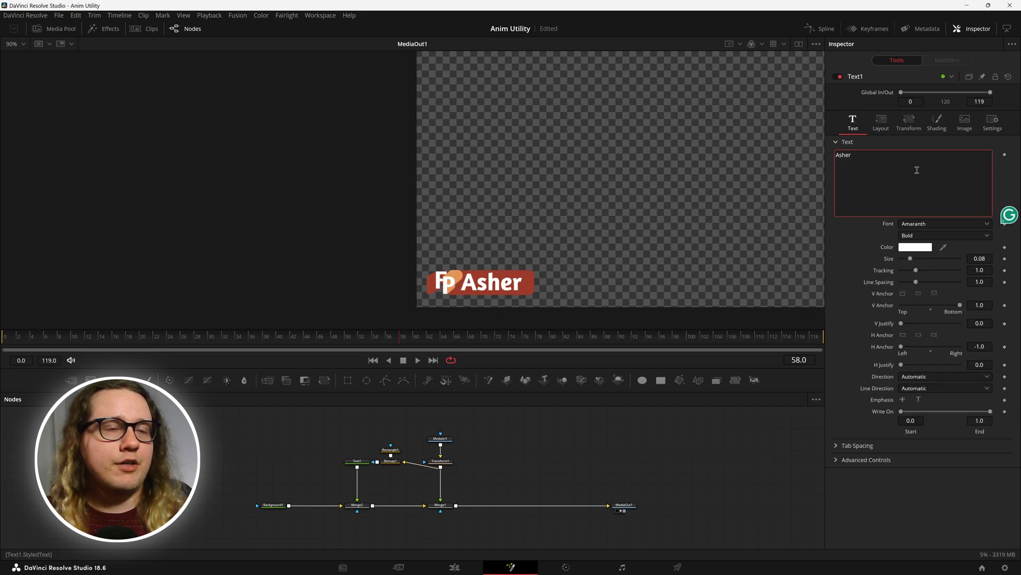
key(BackSpace)
key(BackSpace)
key(BackSpace)
key(BackSpace)
key(BackSpace)
key(BackSpace)
key(BackSpace)
key(BackSpace)
key(BackSpace)
key(BackSpace)
key(BackSpace)
key(BackSpace)
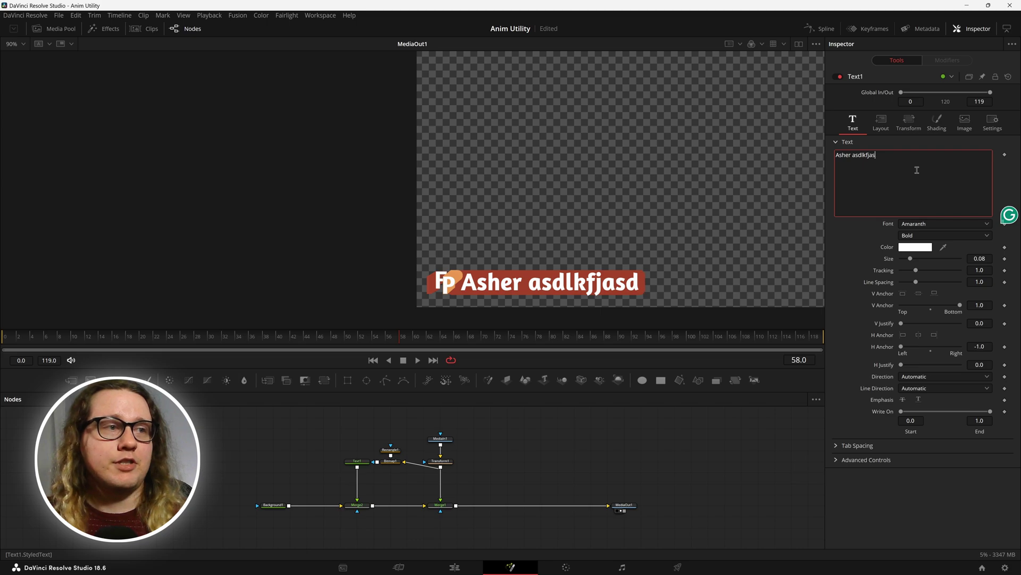
key(BackSpace)
key(BackSpace)
key(BackSpace)
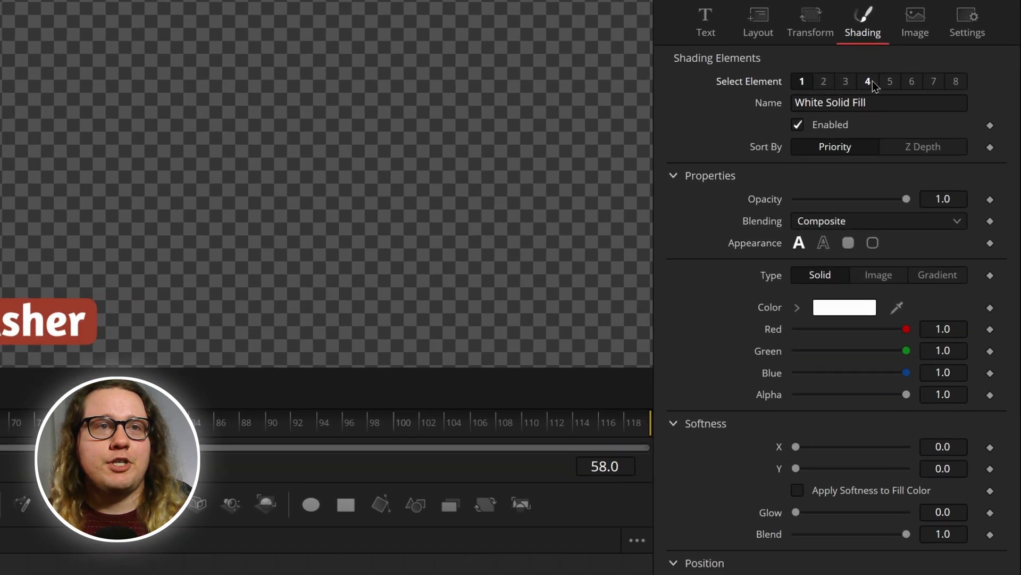
click(943, 149)
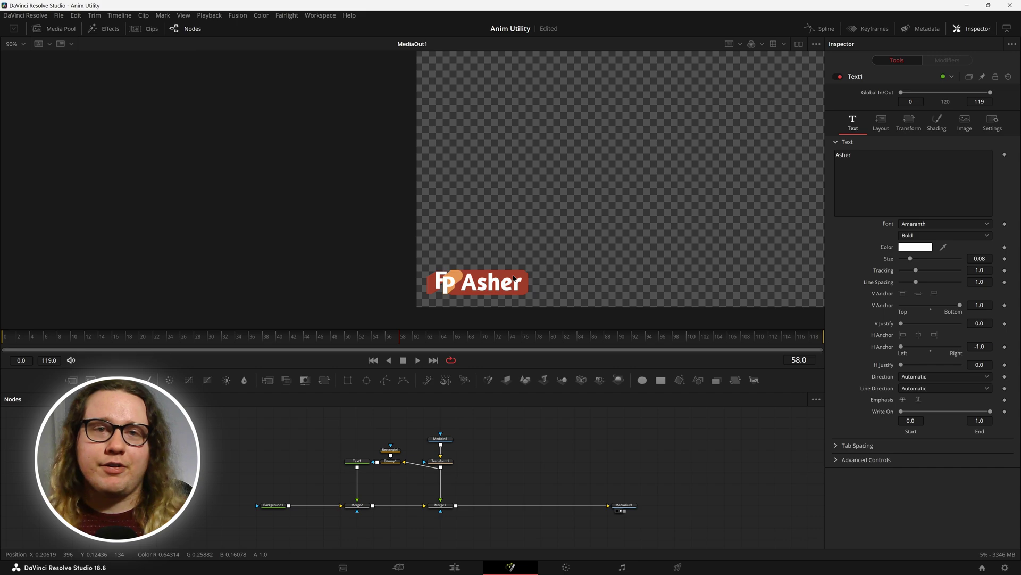
Step: Pan the lower-third in the viewer and switch to the Anim Utility folder in File Explorer
drag(451, 281, 492, 276)
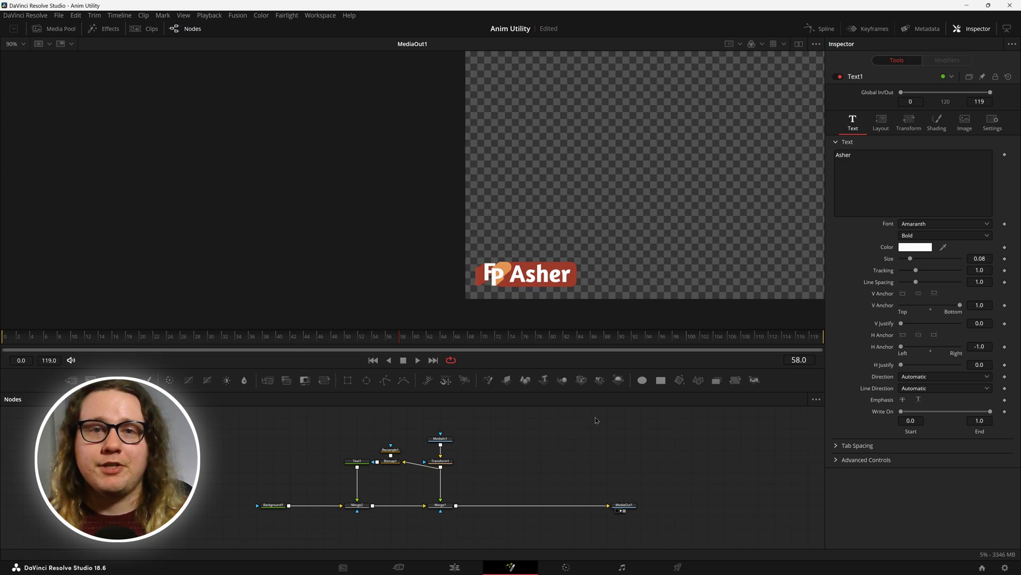
key(alt+Tab)
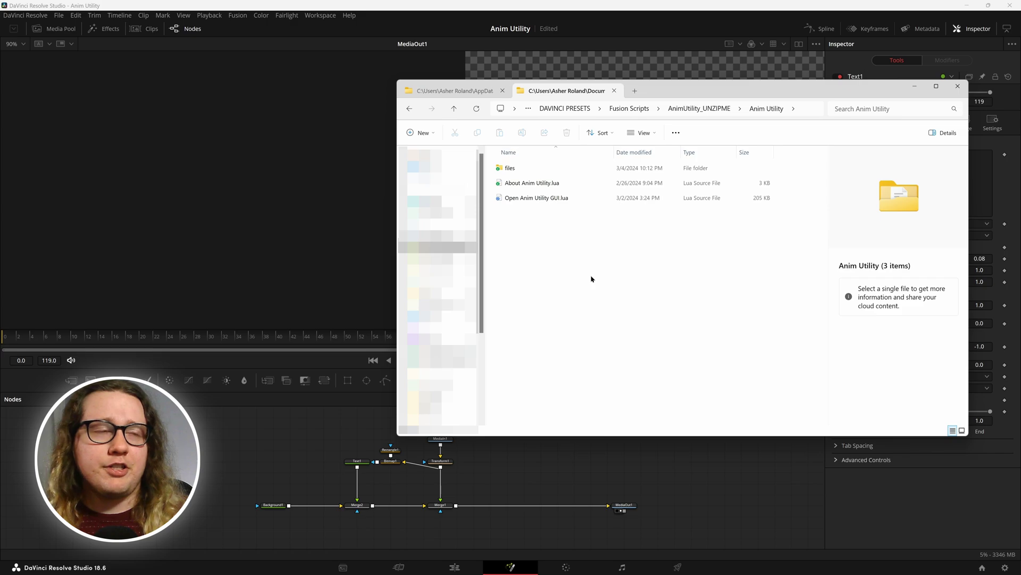
Step: Drag Open Anim Utility GUI.lua from the Anim Utility folder into Fusion, dismissing the no-node warning
click(691, 109)
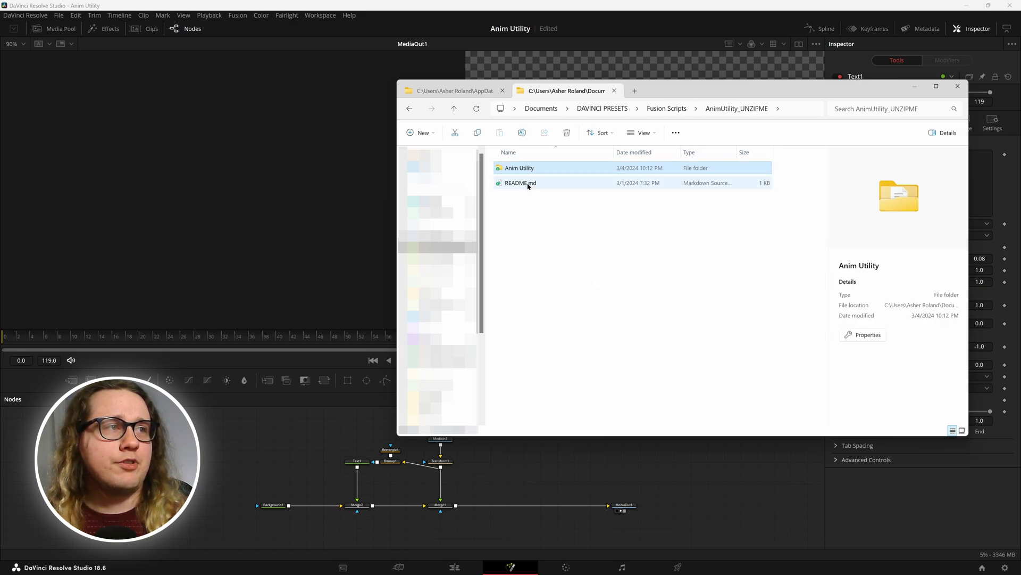
double_click(515, 167)
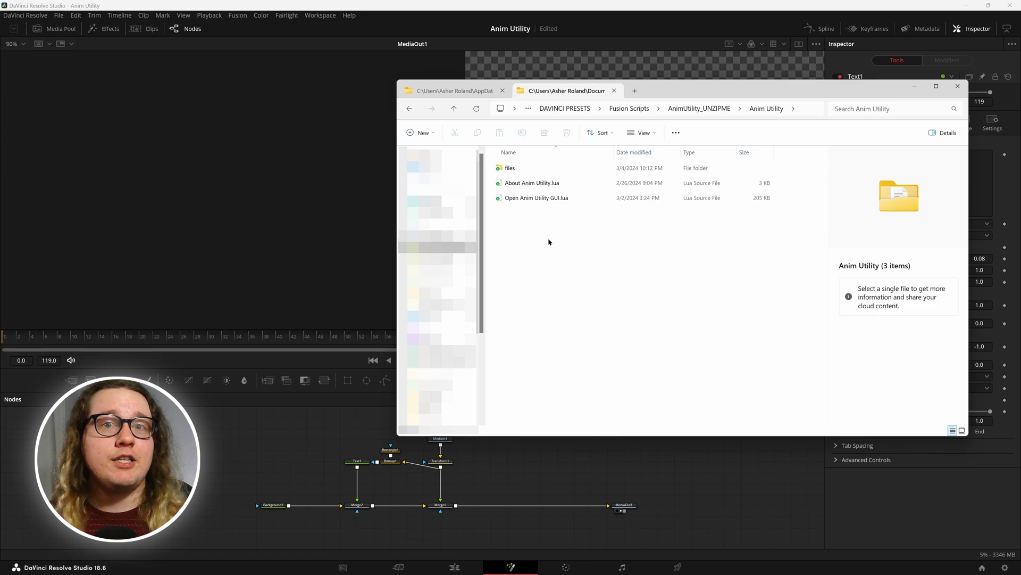
click(538, 198)
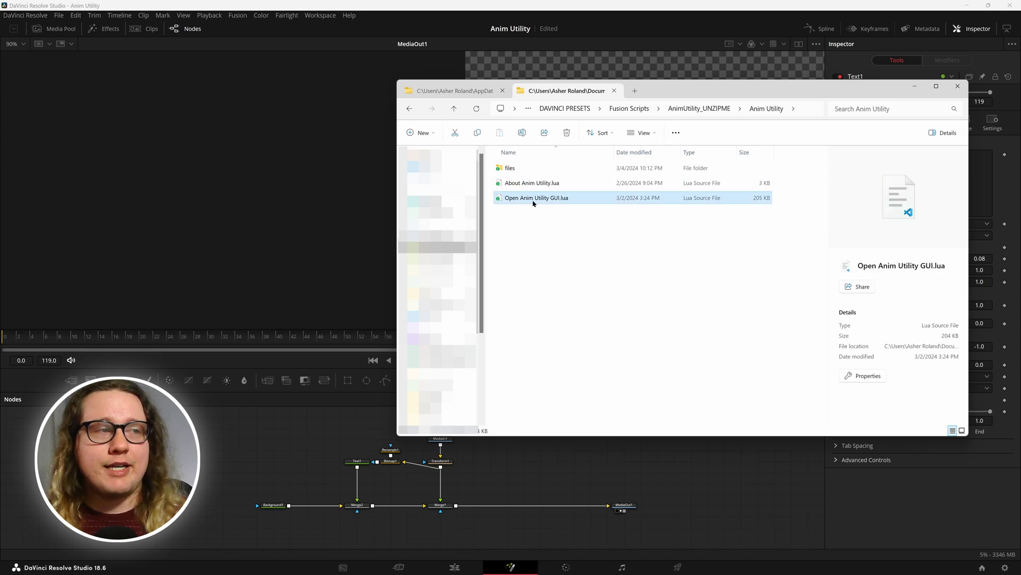
drag(533, 203, 264, 439)
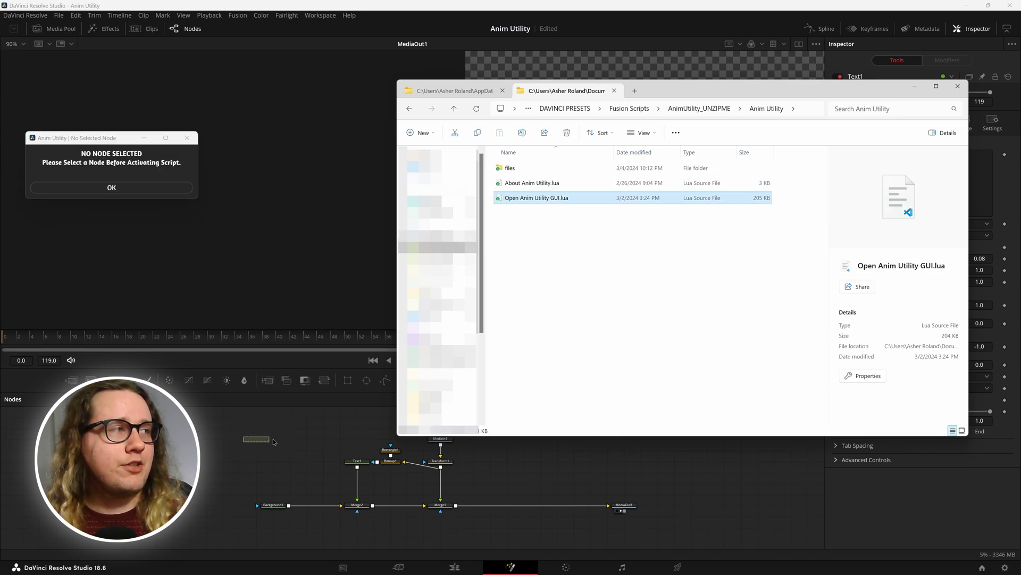
click(112, 187)
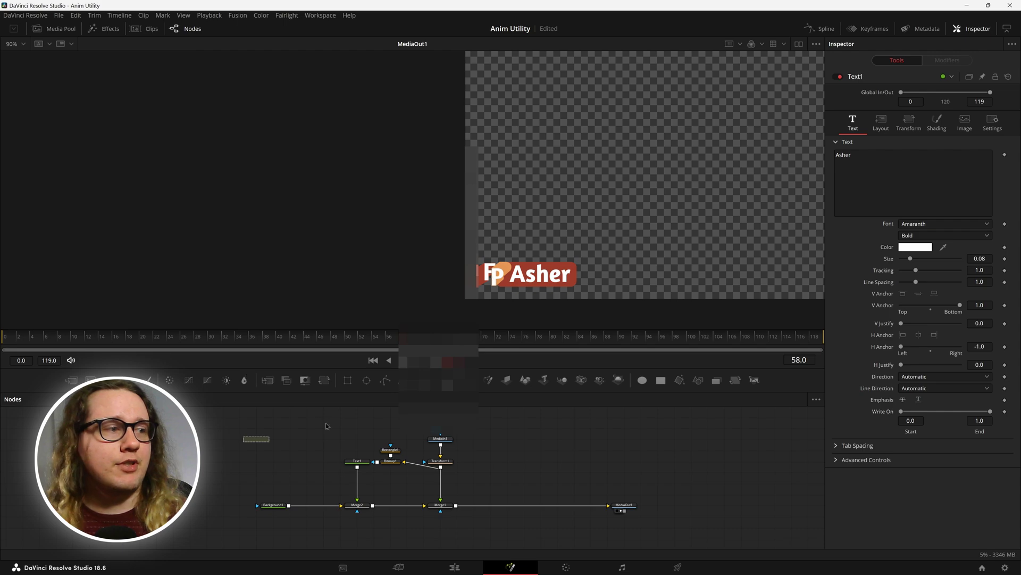
Step: Select Bitmap1, relaunch the script onto the Nodes panel, and move the Anim Utility window aside
click(389, 463)
key(alt+Tab)
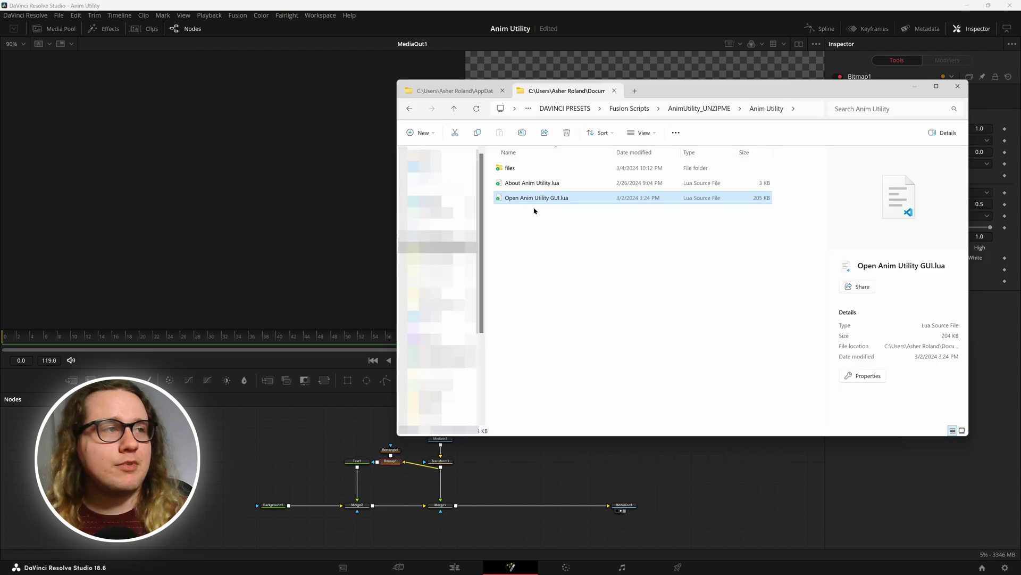
drag(533, 200, 272, 439)
drag(87, 113, 277, 65)
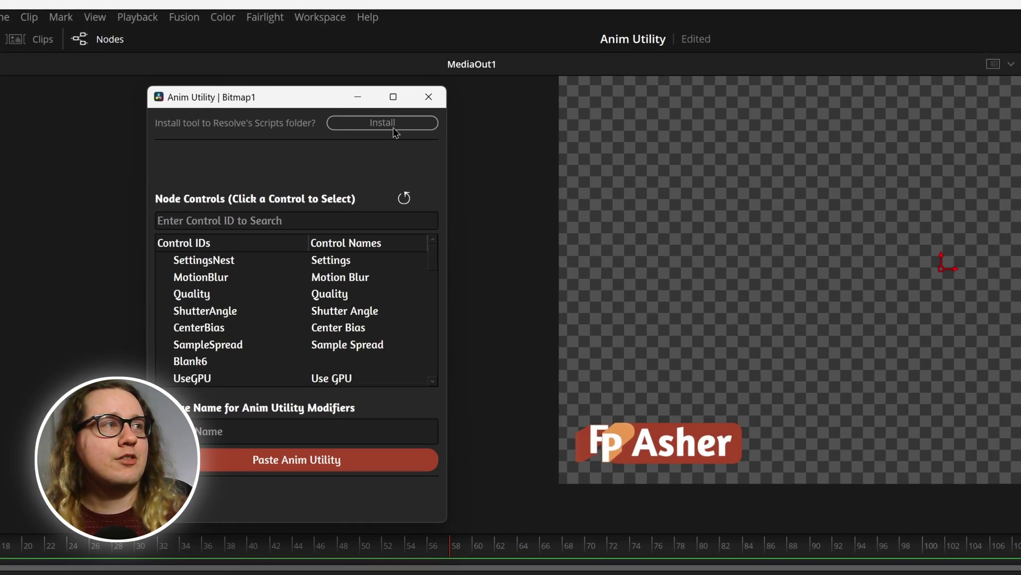
Step: Install Anim Utility, then reopen it from Workspace > Scripts > FusionPixelStudio > Anim Utility
click(394, 129)
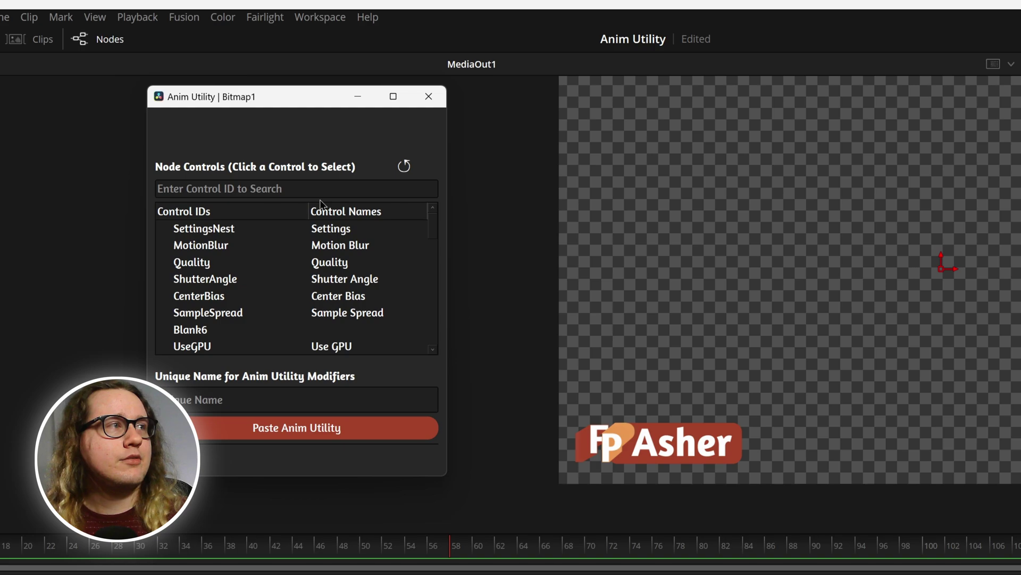
click(429, 101)
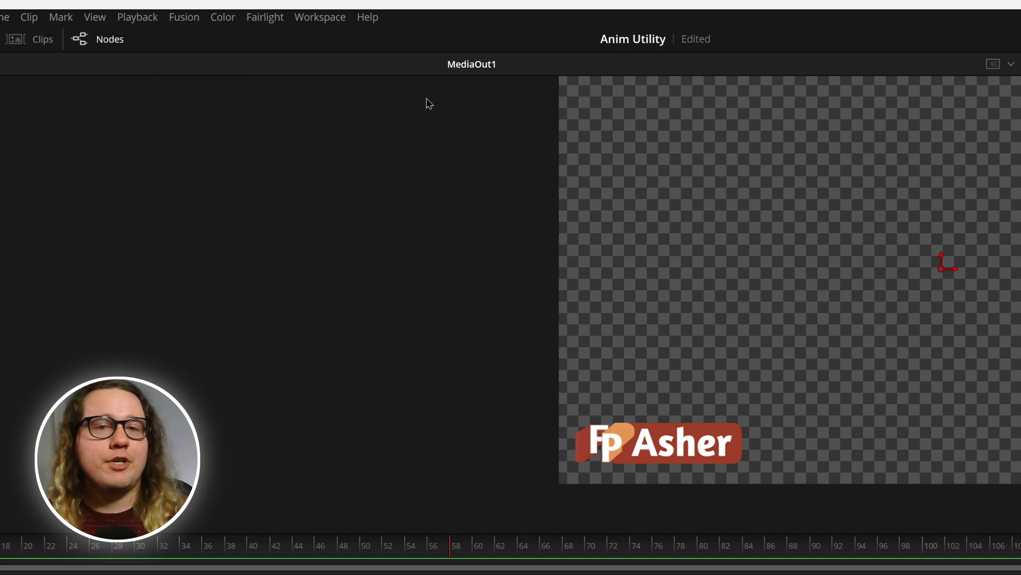
click(322, 23)
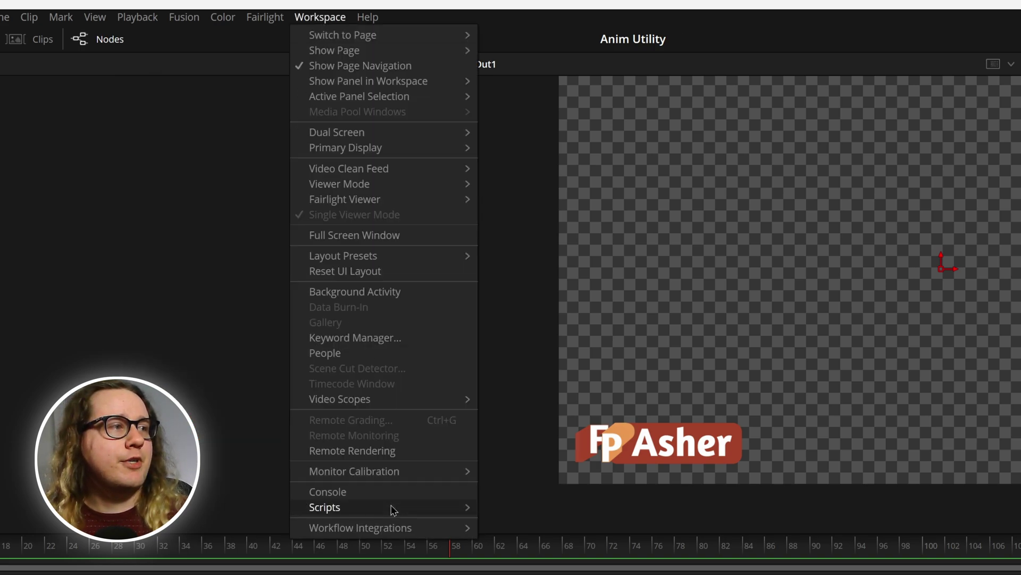
mouse_move(390, 507)
mouse_move(576, 510)
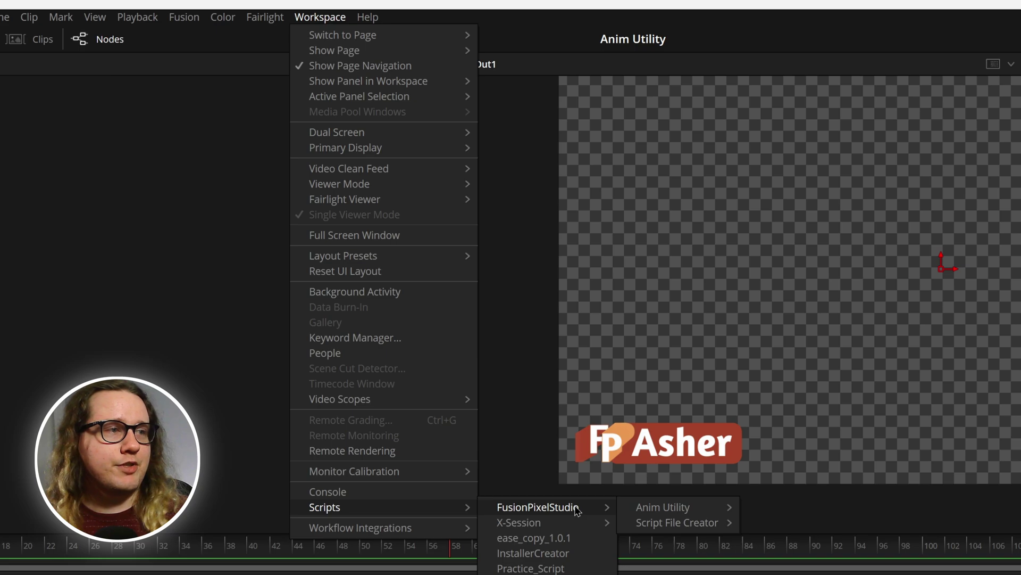
mouse_move(718, 512)
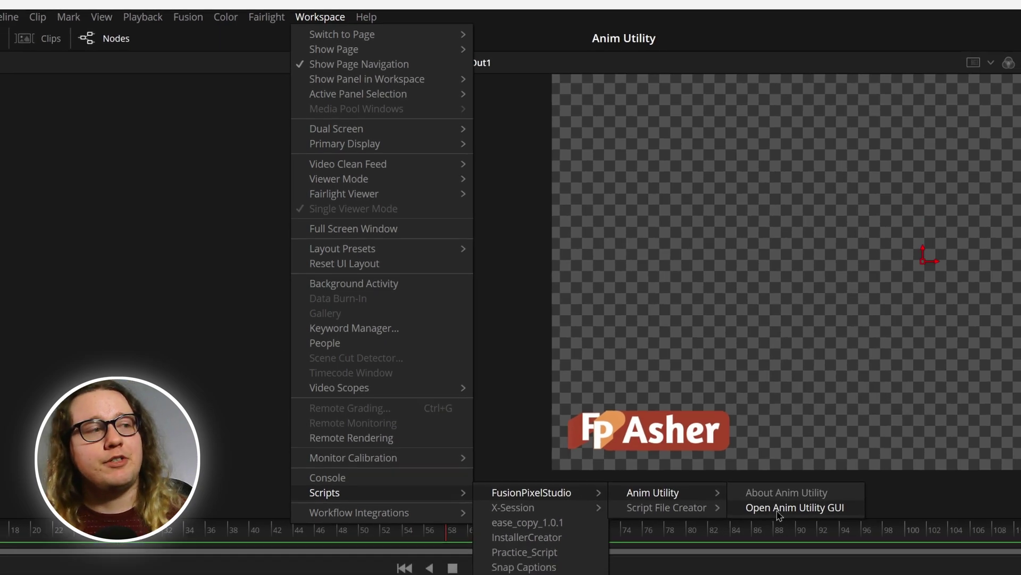
click(793, 522)
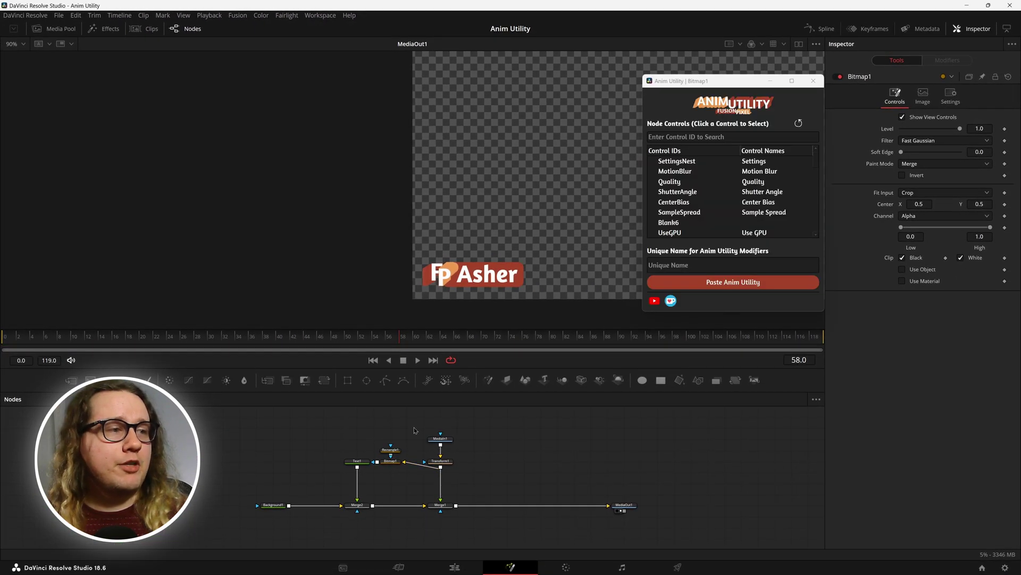
Step: Select Transform1, refresh Anim Utility's control list, and filter it by 'center'
click(440, 438)
click(449, 463)
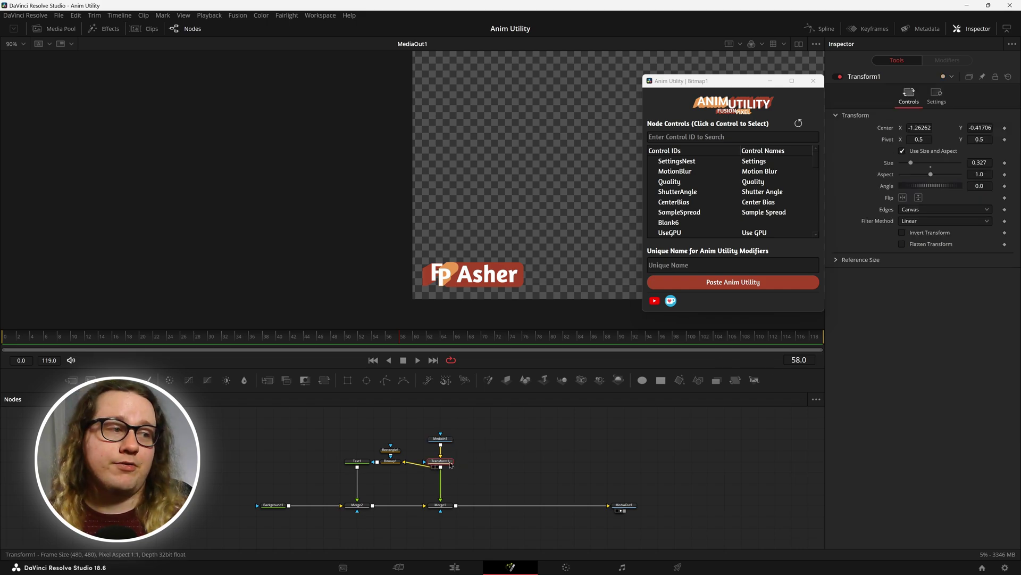
click(797, 125)
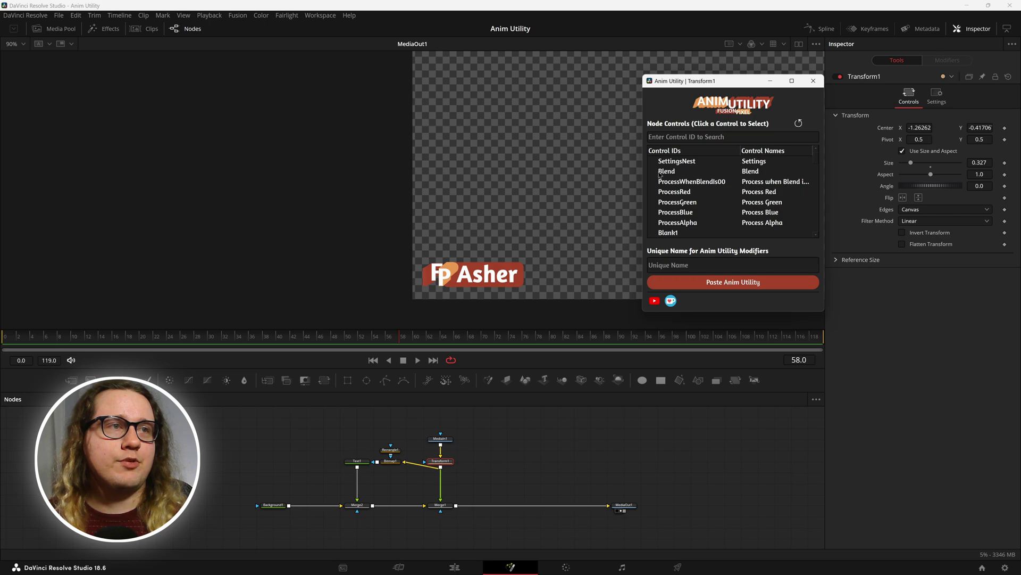
click(695, 138)
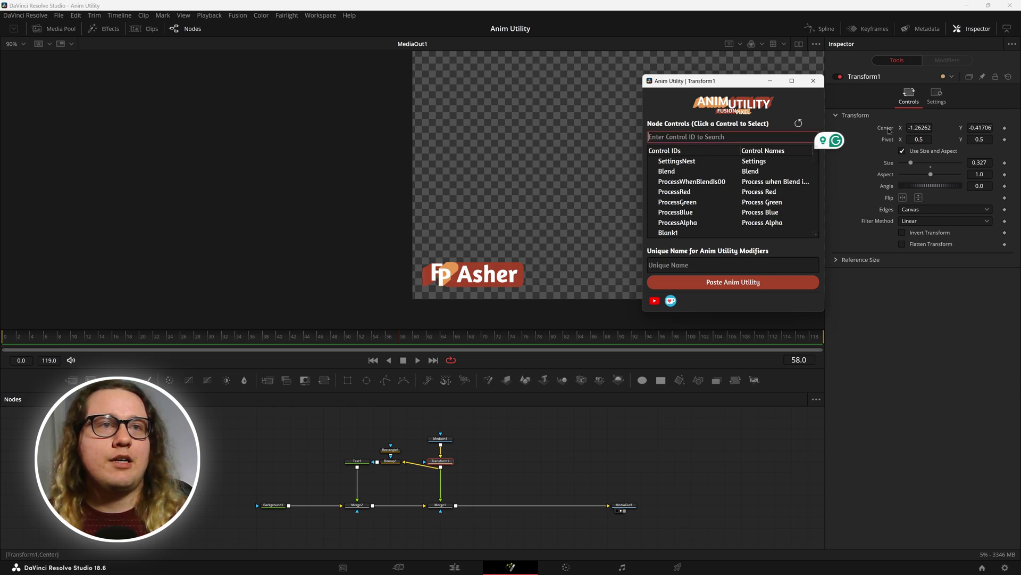
text(center)
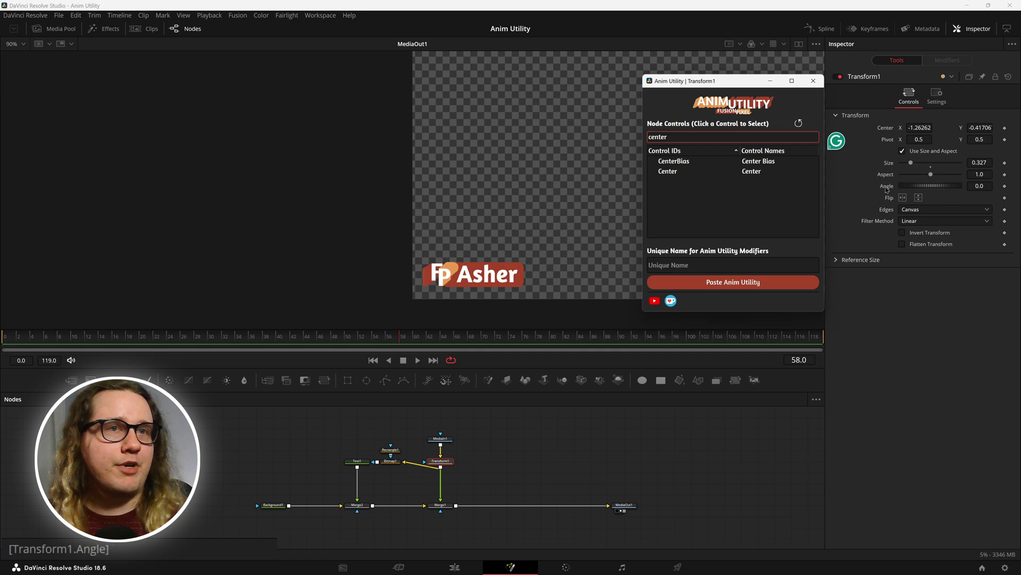
click(902, 152)
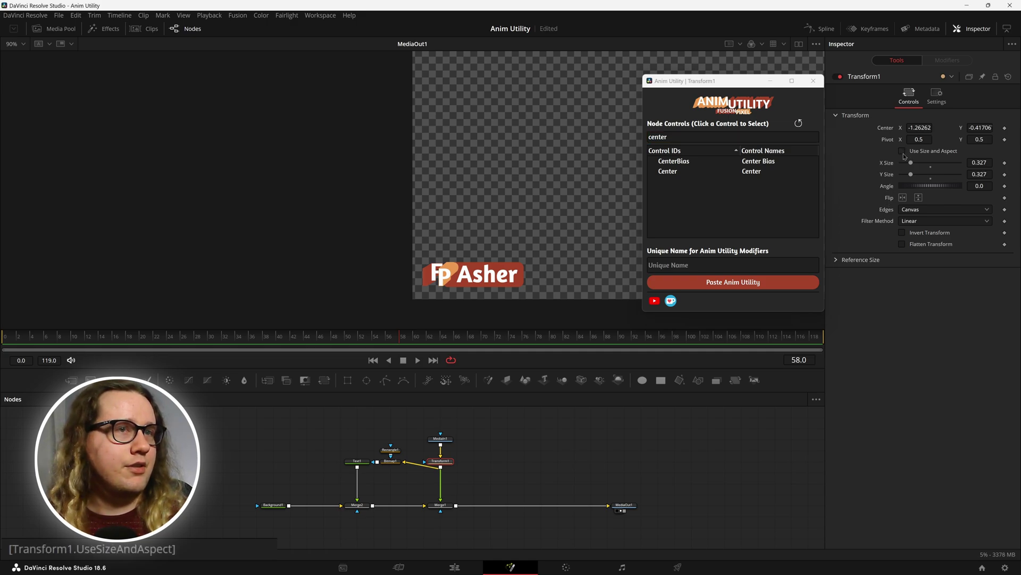
click(357, 461)
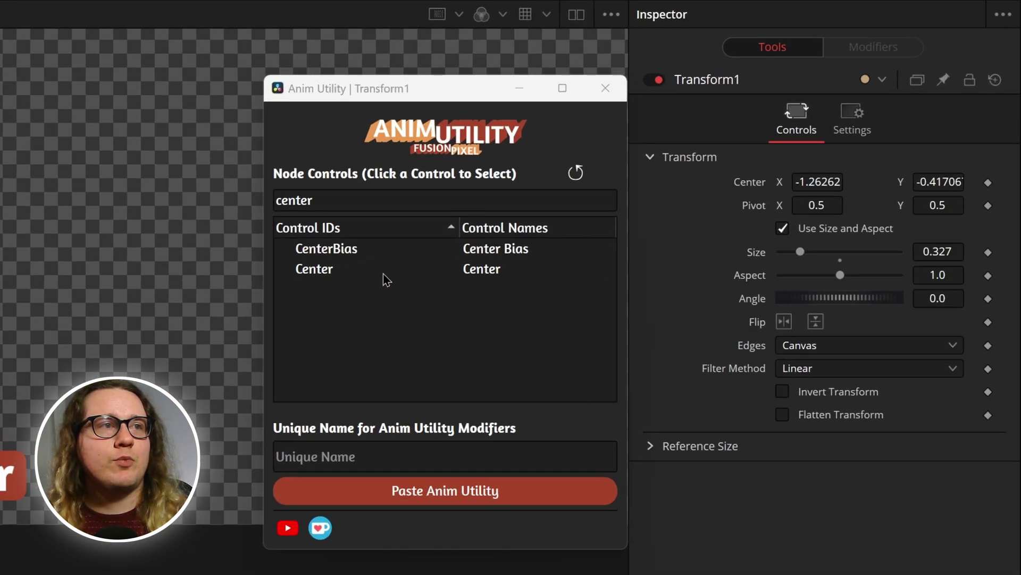
Step: Paste an Anim Utility modifier onto Transform1's Center and confirm Transform1_Center_VECTOR under Modifiers
click(332, 271)
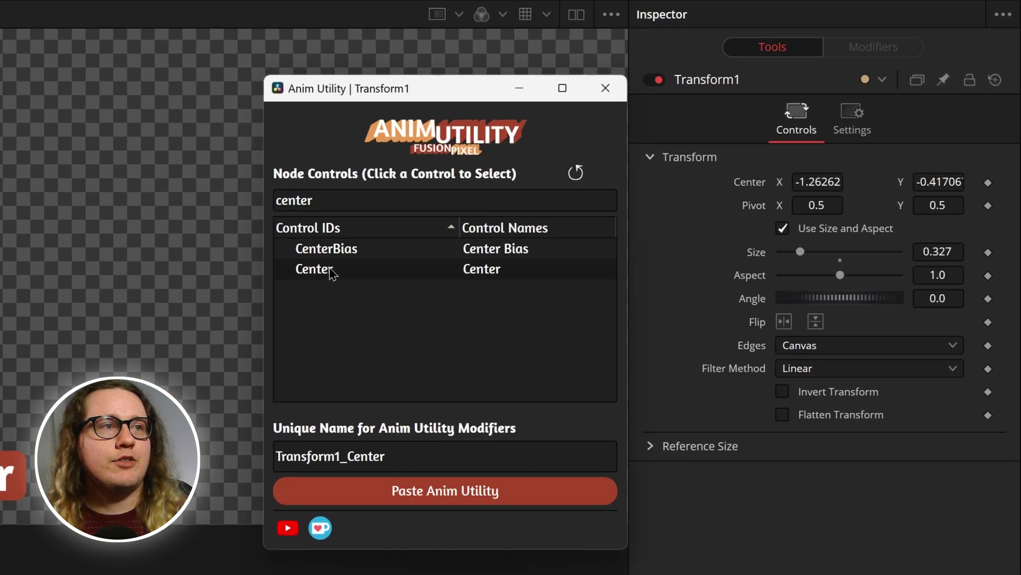
click(430, 494)
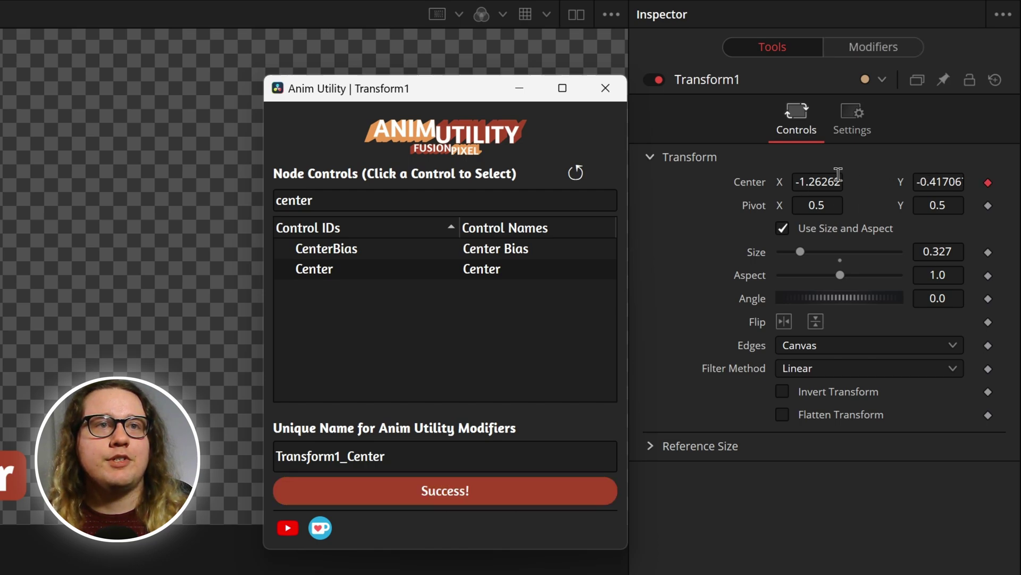
click(901, 46)
click(772, 47)
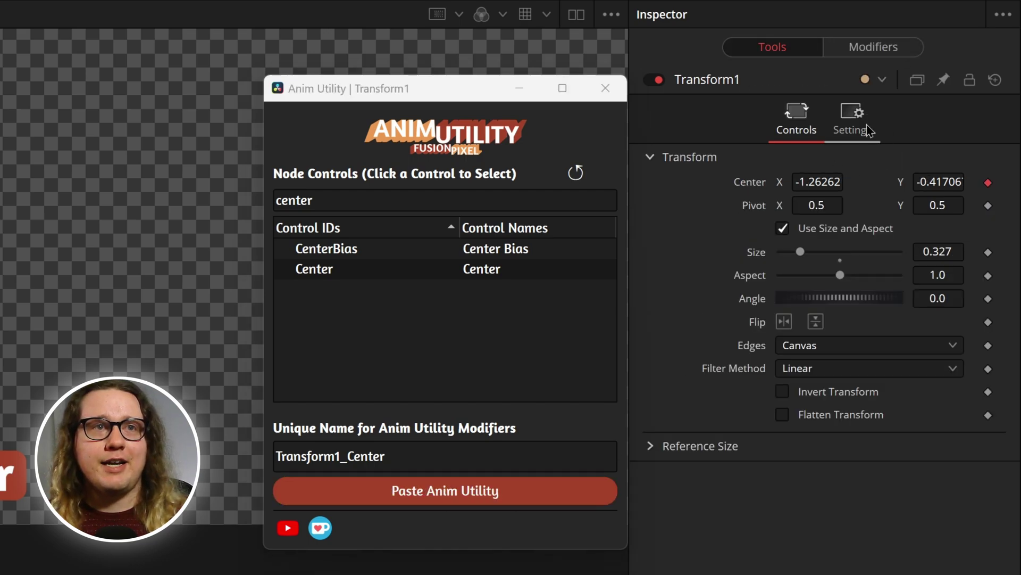
click(883, 47)
click(772, 49)
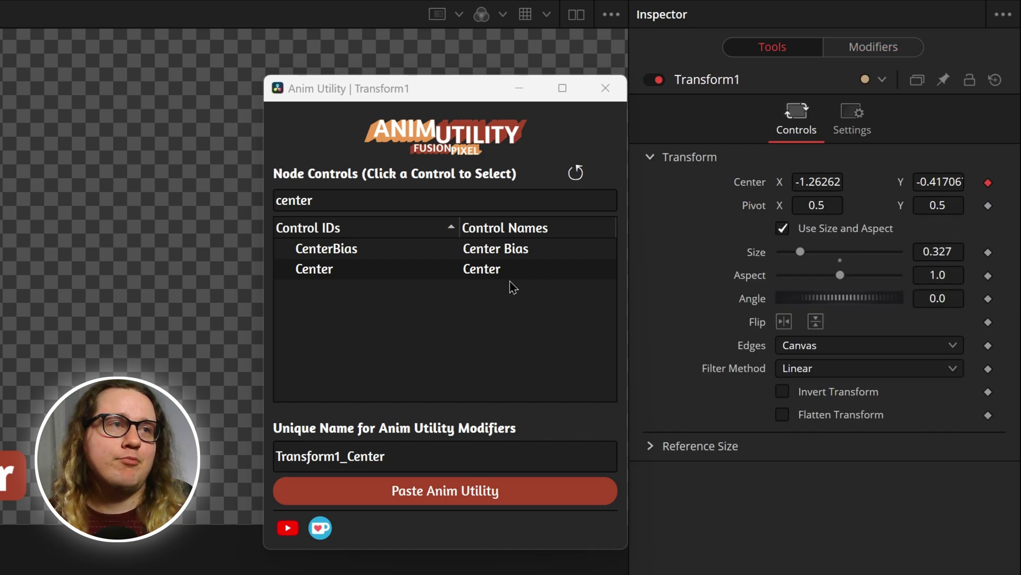
double_click(358, 201)
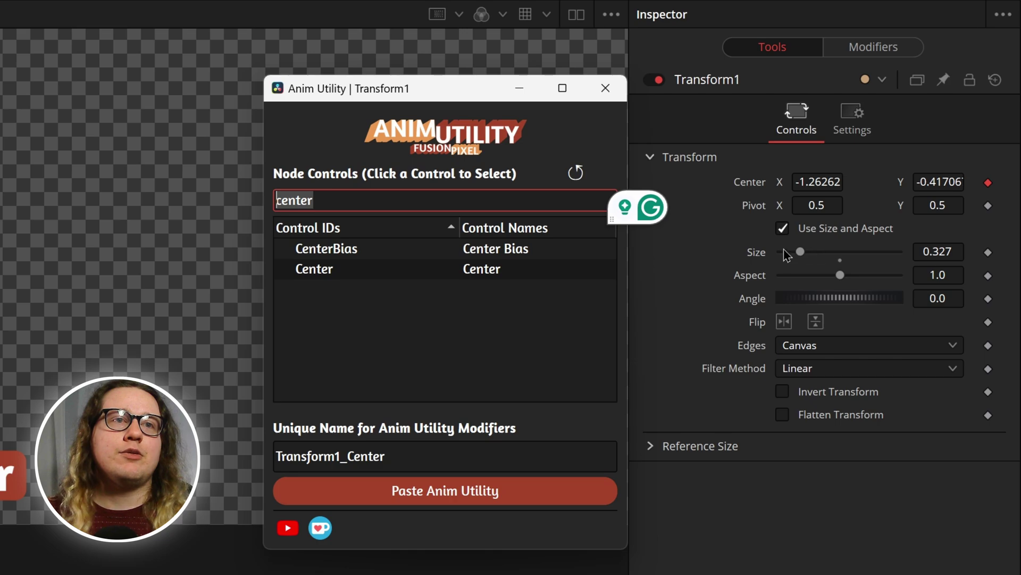
Step: Filter to Size, paste the Transform1_Size Anim Utility modifier onto it, and park the window top-left
text(size)
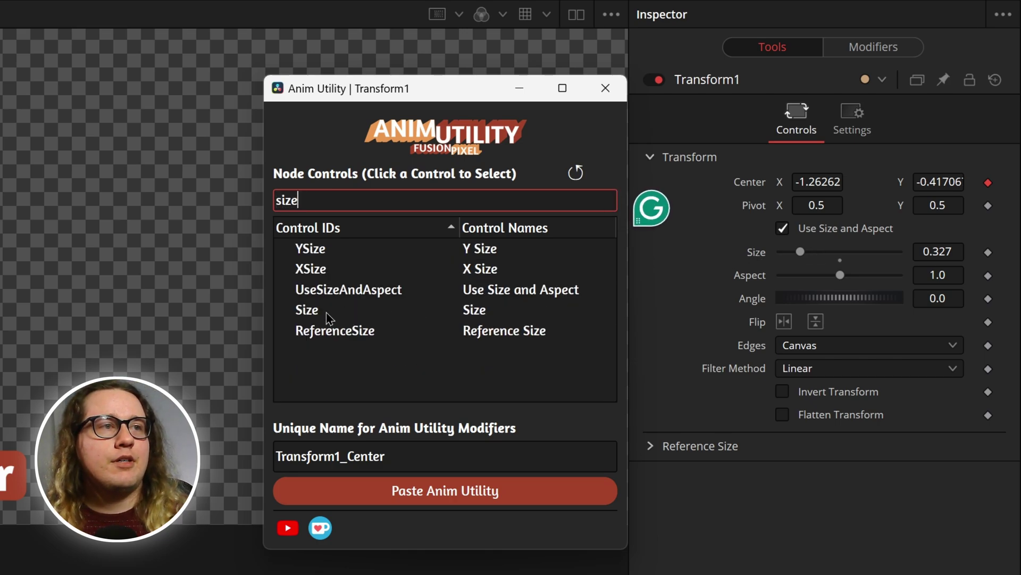
click(421, 309)
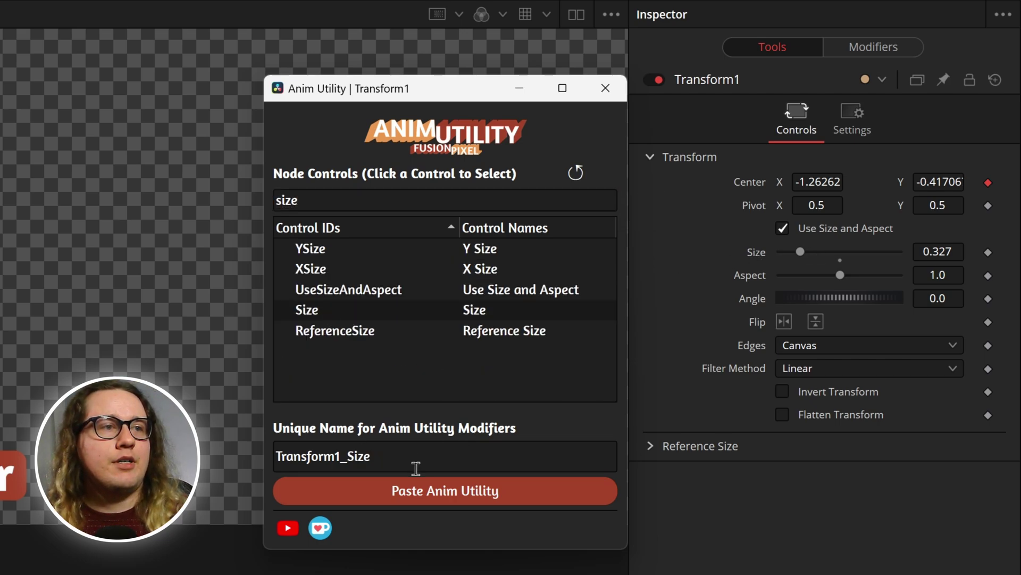
click(406, 499)
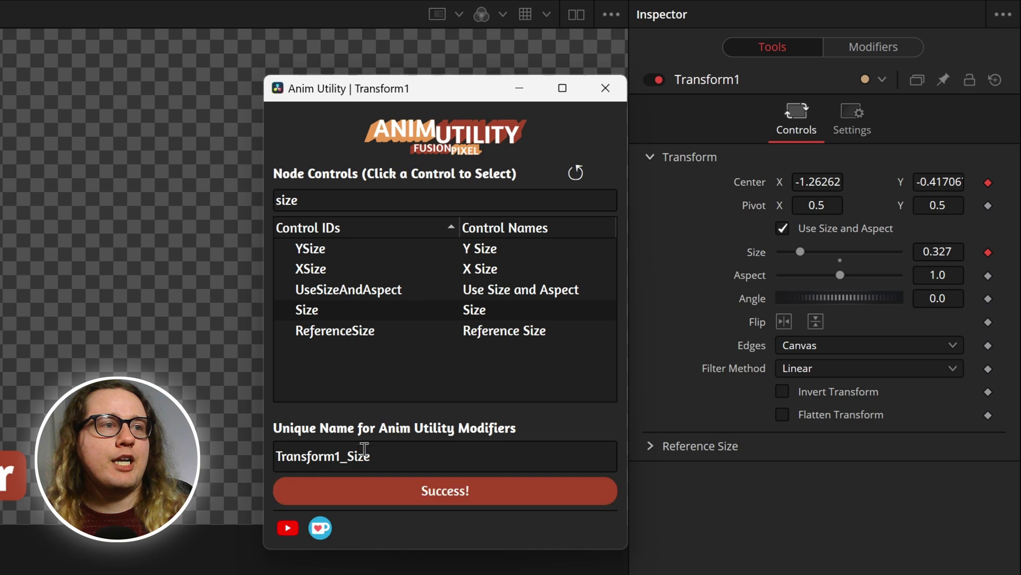
click(381, 454)
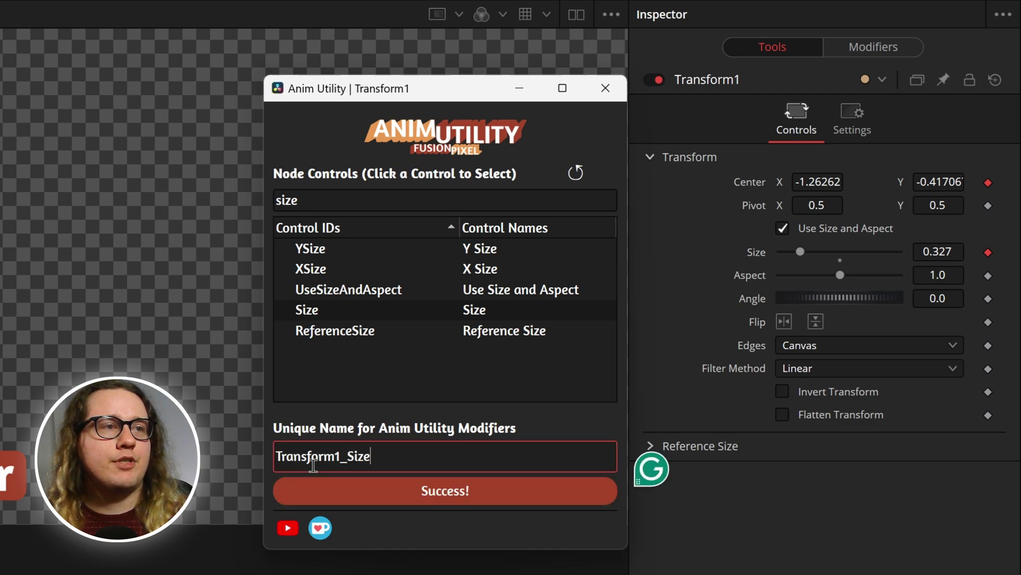
double_click(391, 450)
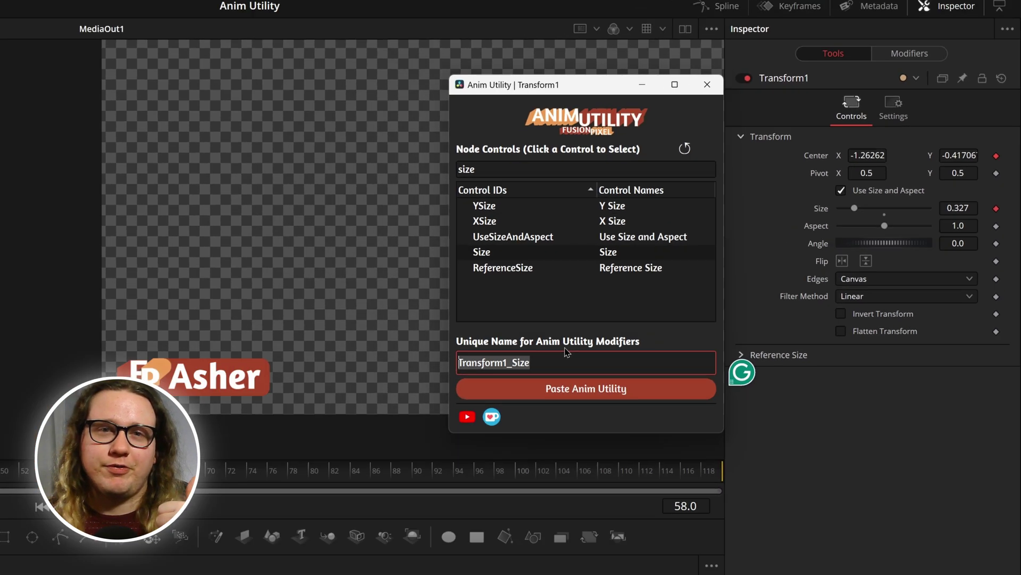
drag(415, 88, 118, 80)
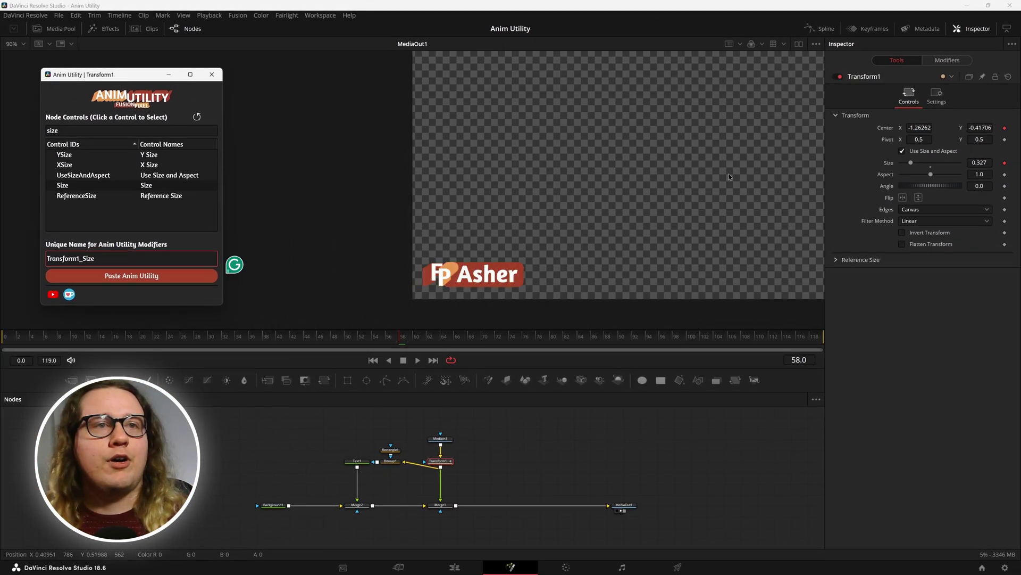
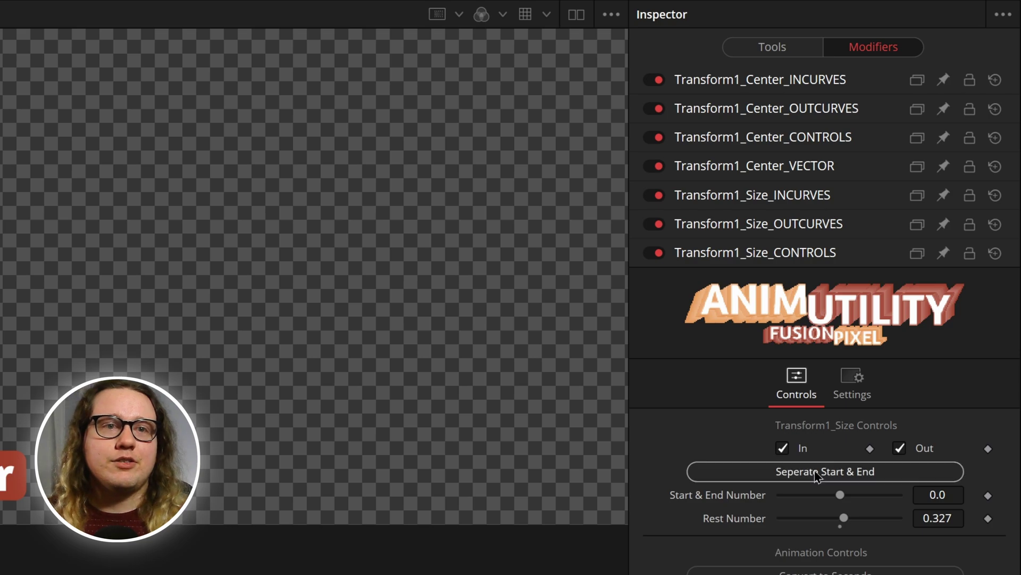
Step: Rewind near the start and play the animation to preview the logo's motion
click(805, 49)
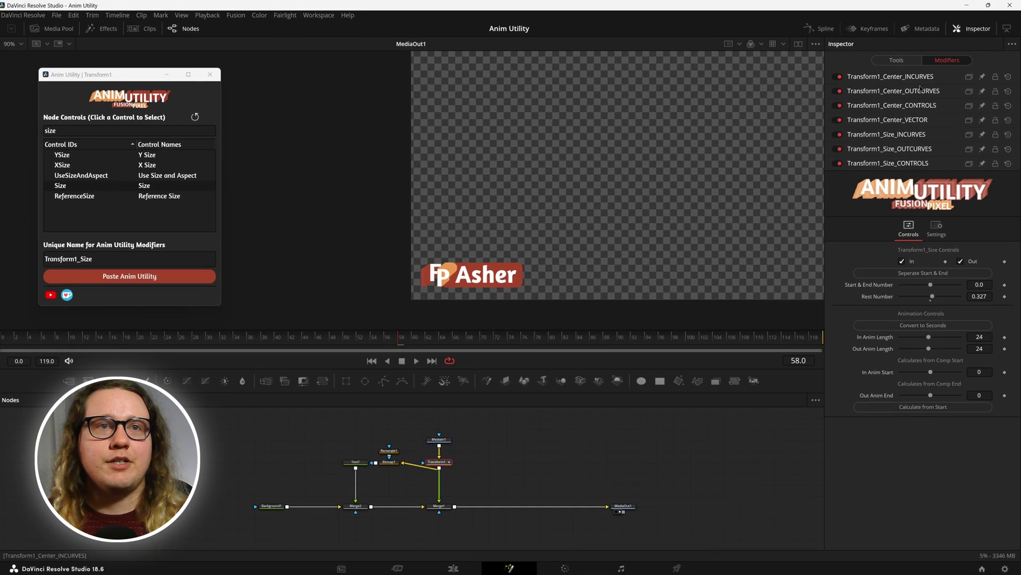
drag(222, 341, 2, 341)
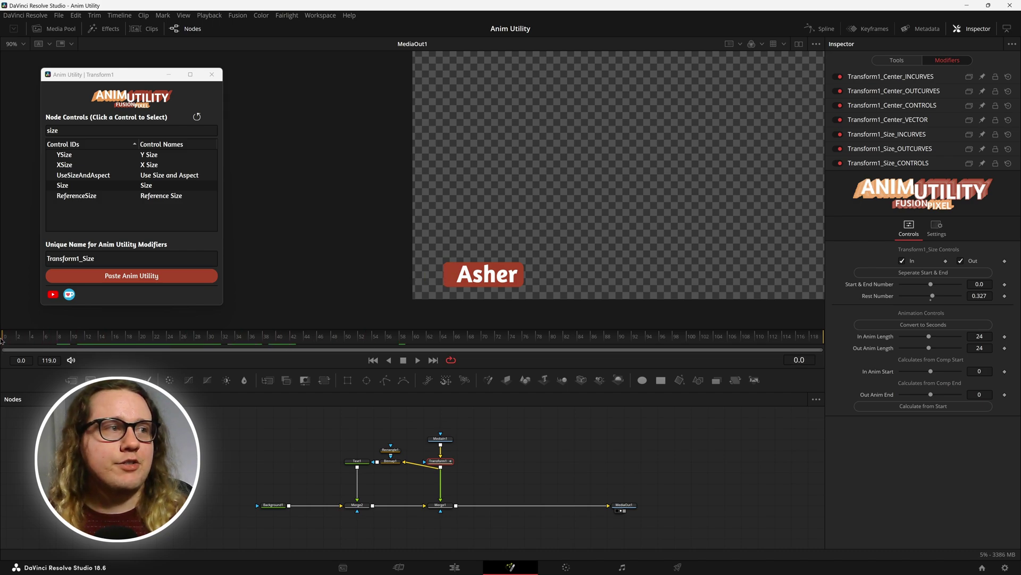
key(space)
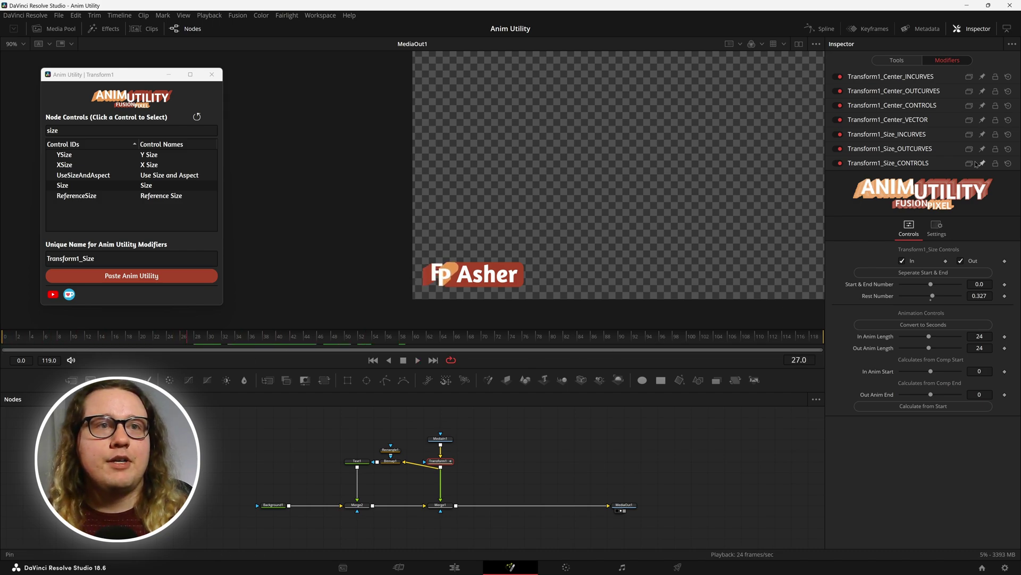
Step: Expand Transform1_Center_VECTOR and set its Angle to -134.5
click(924, 120)
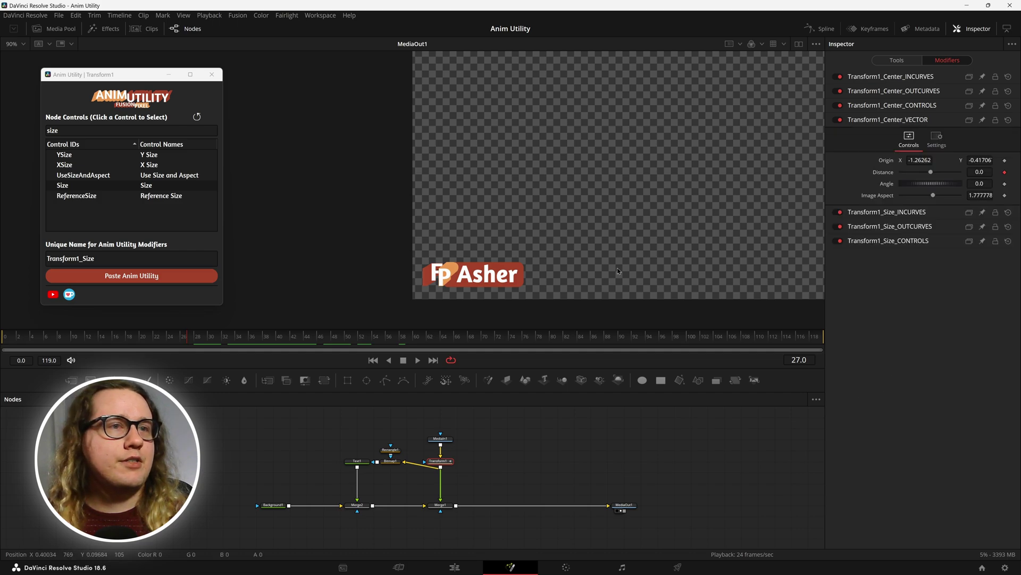
drag(501, 274, 681, 173)
scroll(682, 173, down, 5)
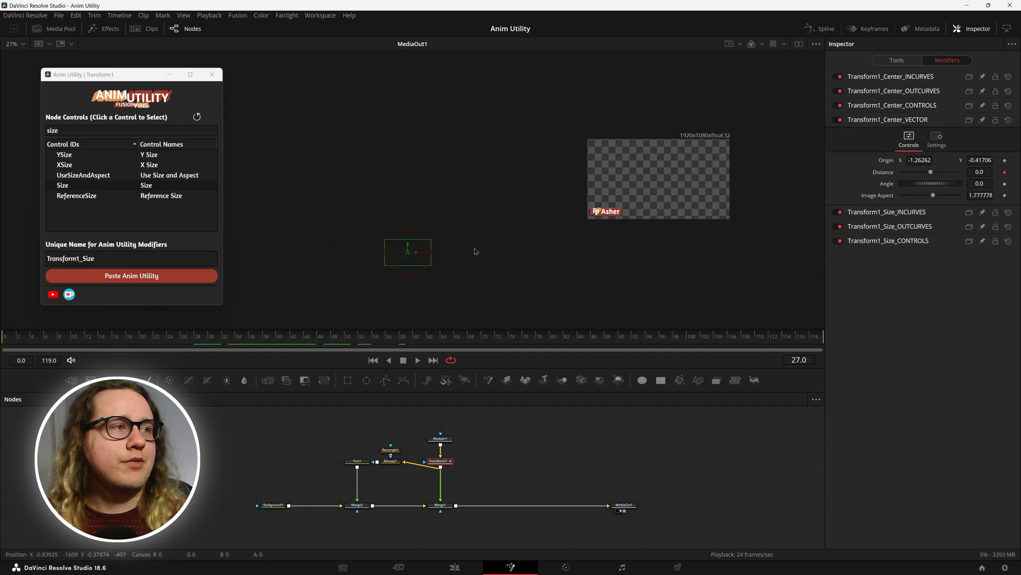
drag(980, 185, 968, 184)
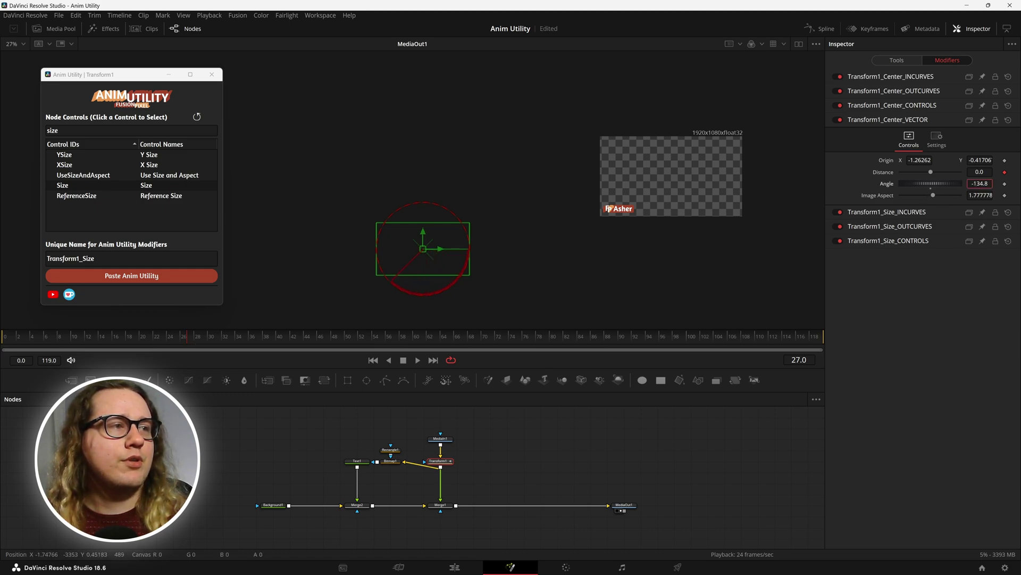
drag(980, 184, 981, 184)
scroll(724, 242, up, 2)
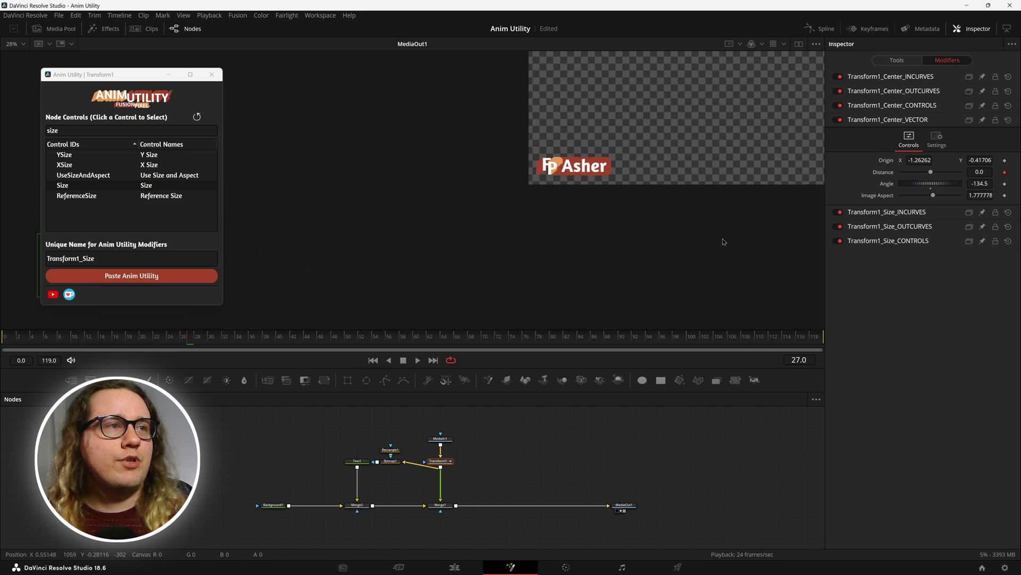
scroll(612, 194, up, 8)
Step: Turn off Size In and raise Transform1_Center_CONTROLS Start & End Number to 0.18
click(924, 106)
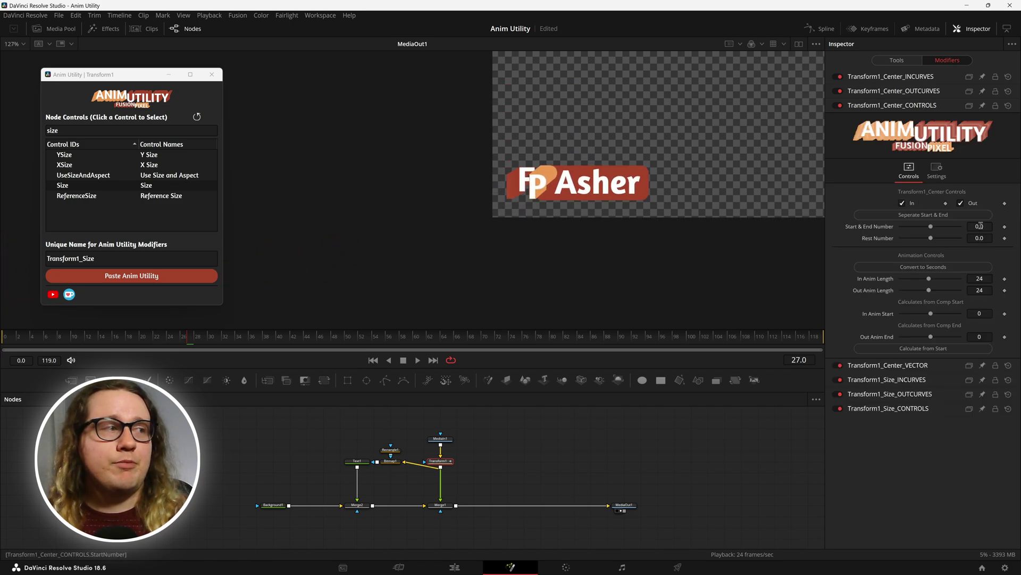
click(2, 334)
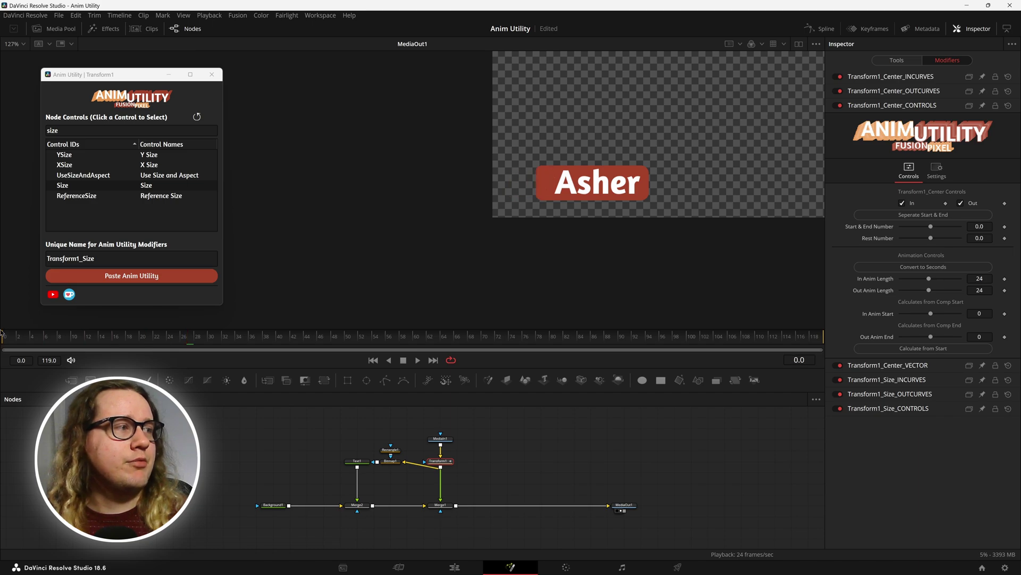
key(Right)
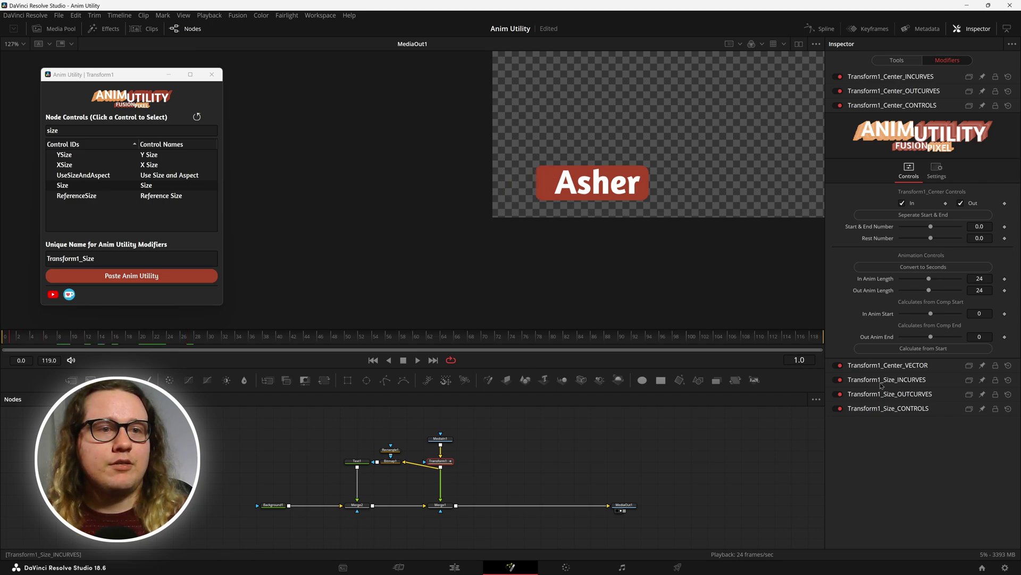
click(904, 409)
click(901, 261)
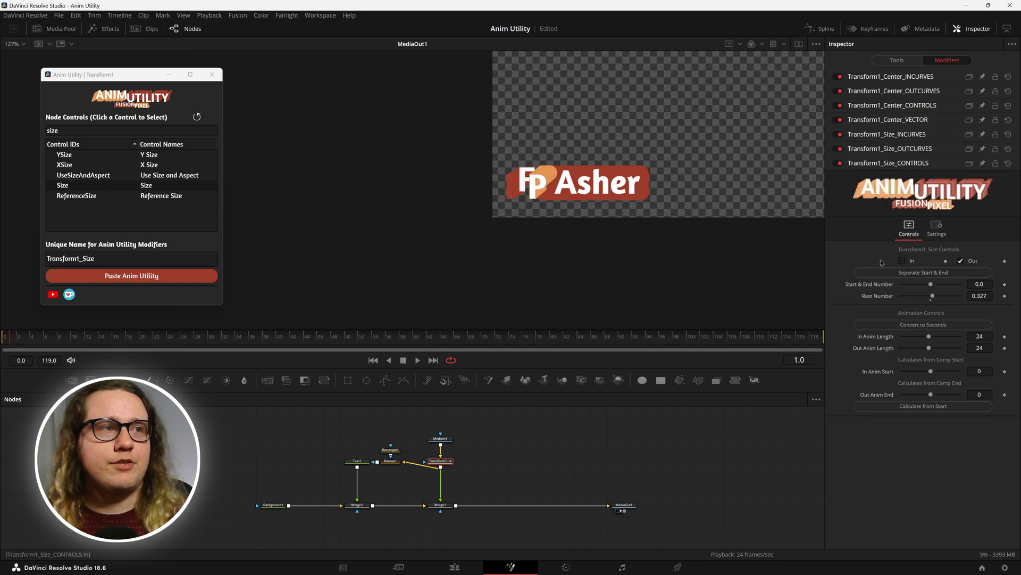
click(915, 107)
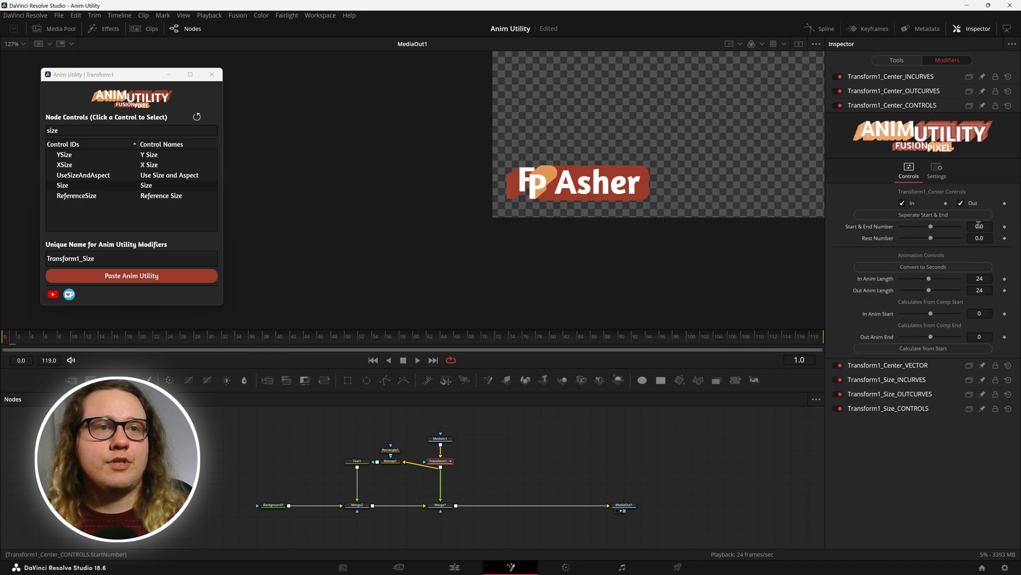
drag(979, 224, 990, 225)
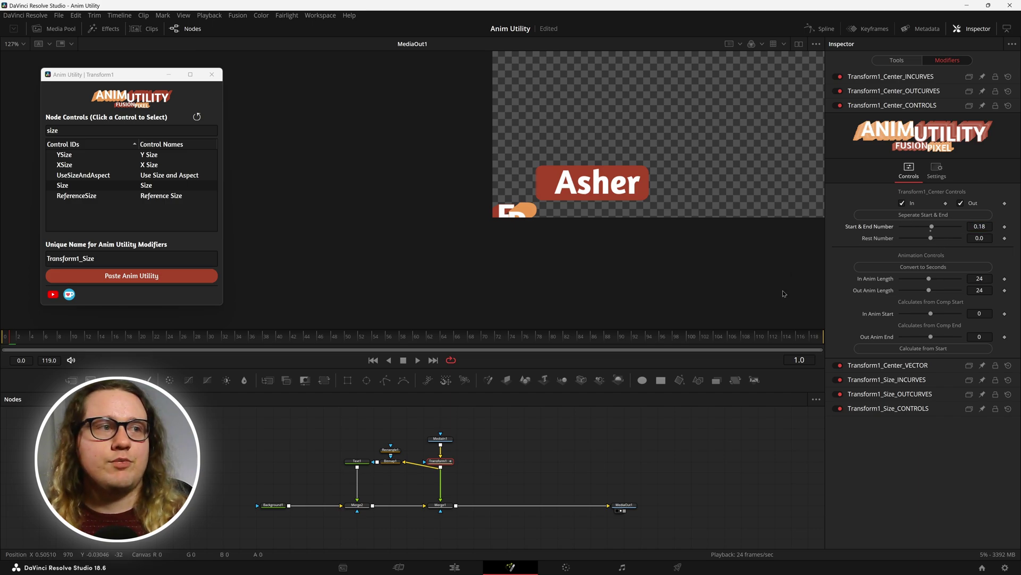
Step: Re-enable the logo's Size In animation and preview playback
click(875, 409)
click(902, 261)
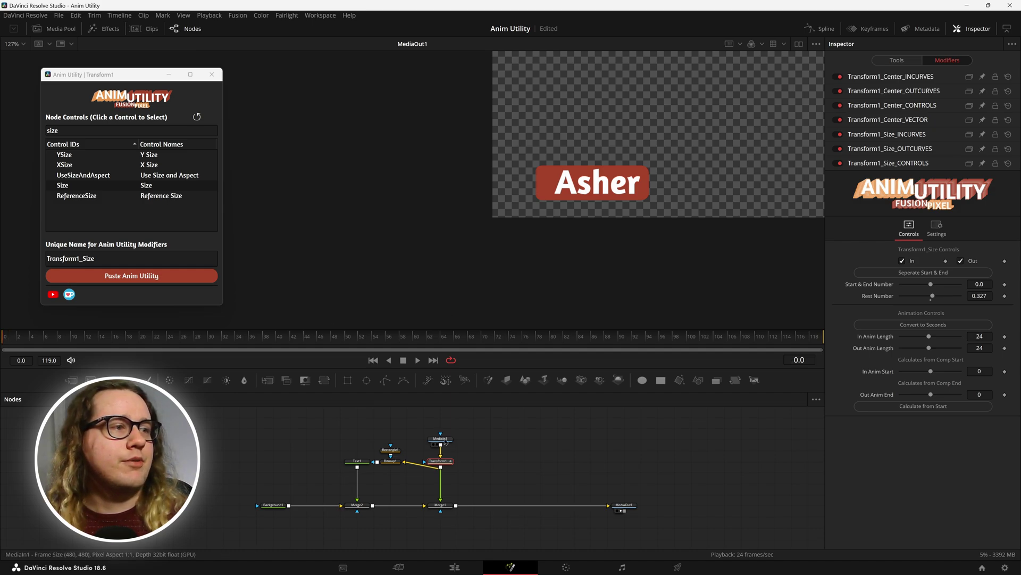
key(space)
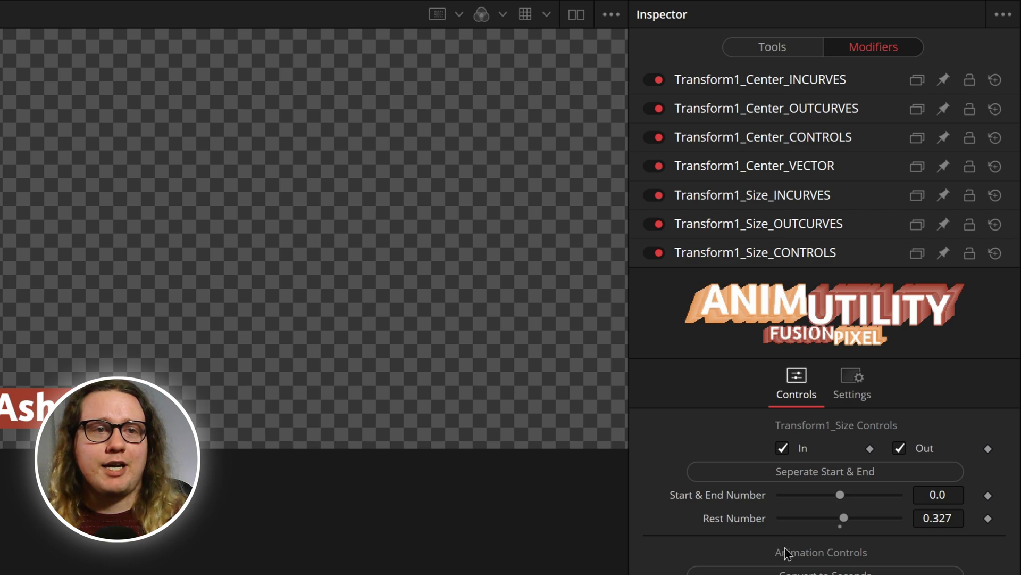
Step: Convert the Size and Center timings to seconds, then reload Anim Utility with Text1's controls
click(789, 572)
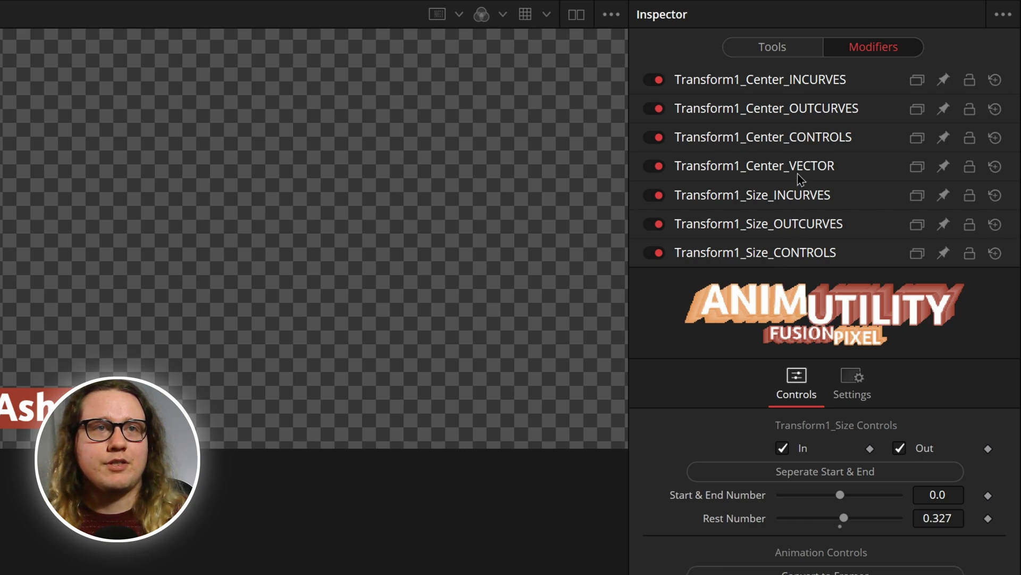
click(793, 141)
click(833, 461)
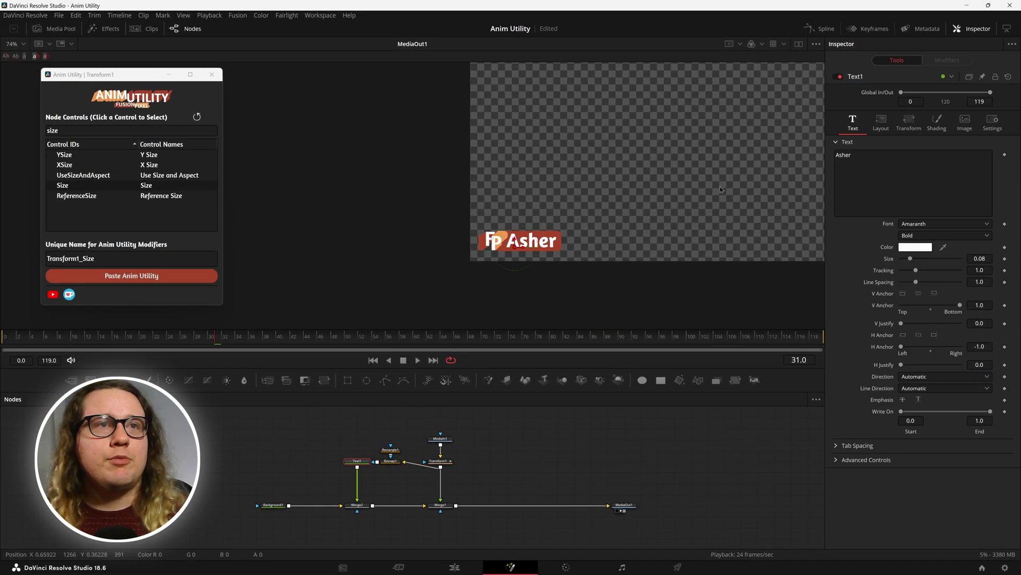
drag(123, 80, 318, 85)
click(391, 122)
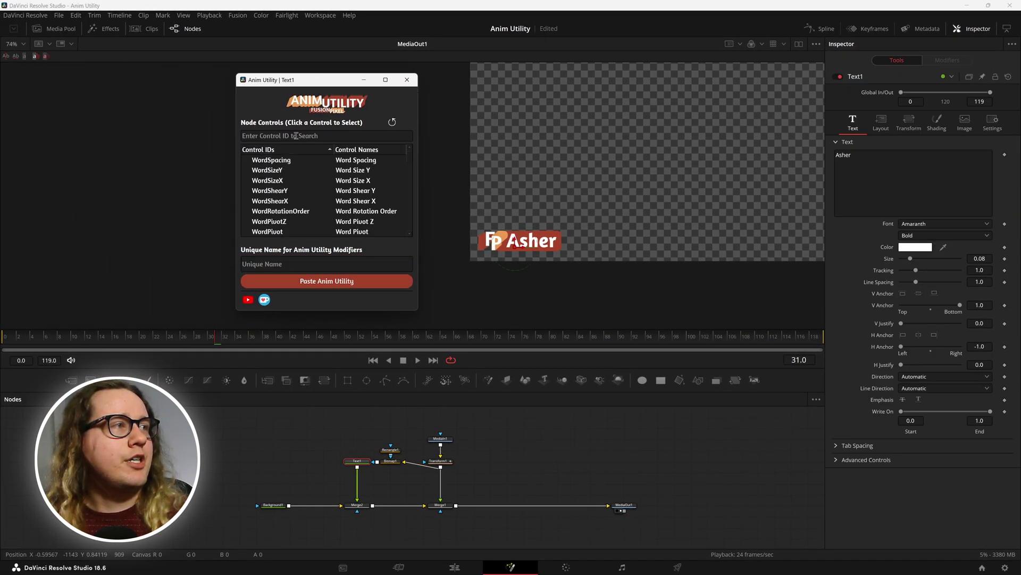
Step: Show Text1's Shading settings for element 4, Blue Border, with offset -0.03, -0.003
click(296, 135)
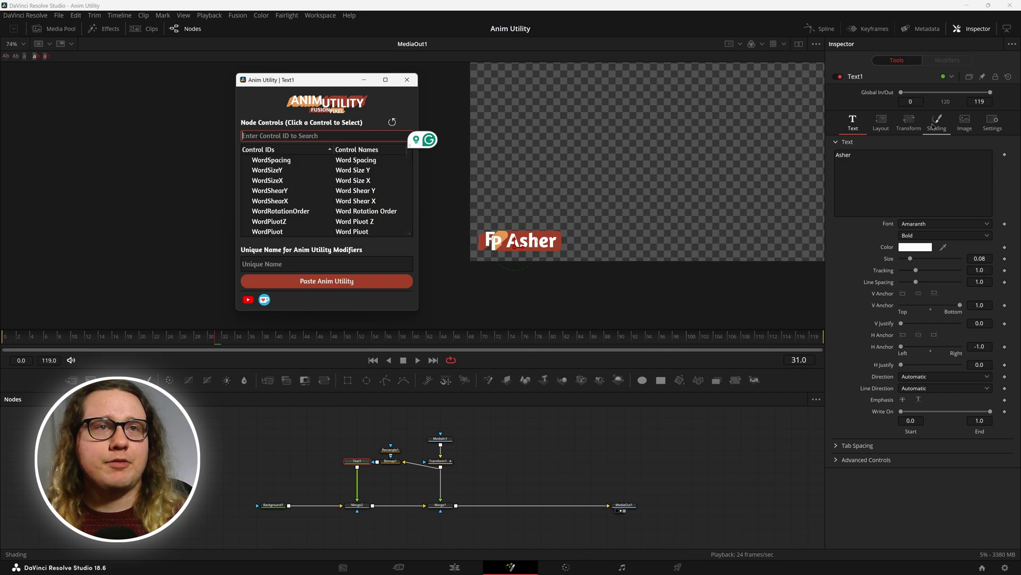
click(933, 126)
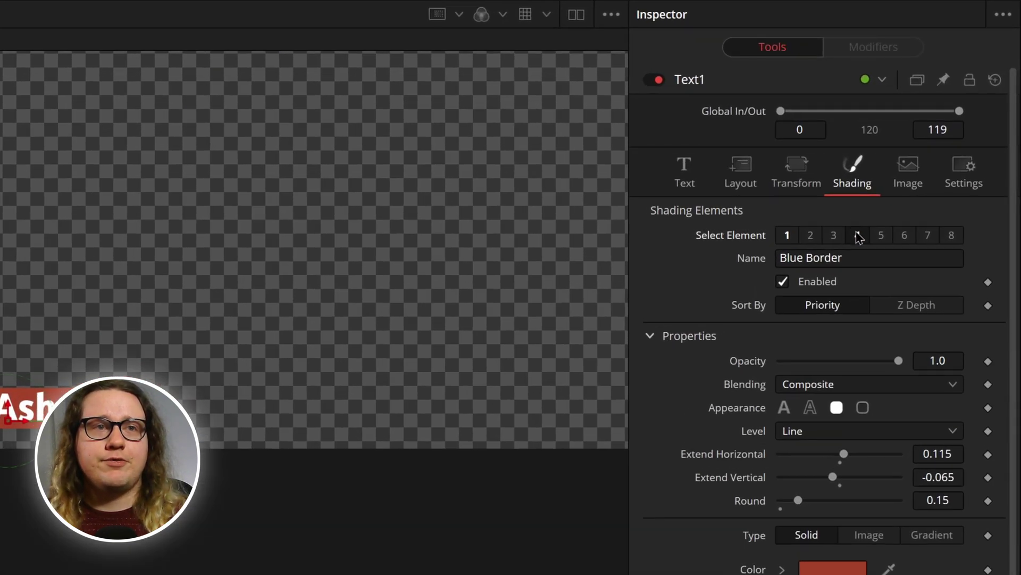
scroll(739, 500, down, 2)
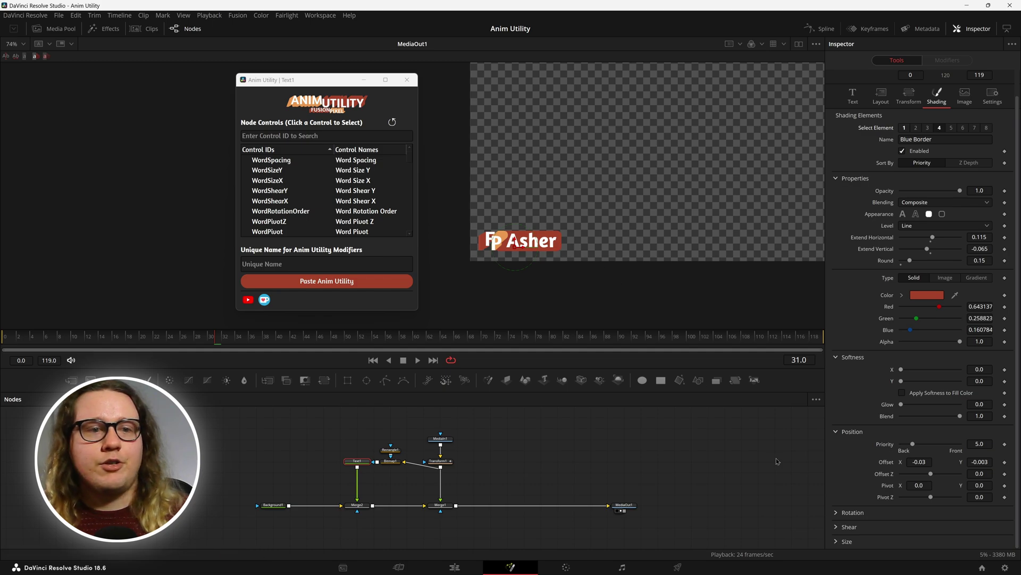
Step: Filter Text1's controls in Anim Utility for 'offset' and pick Offset4
click(291, 135)
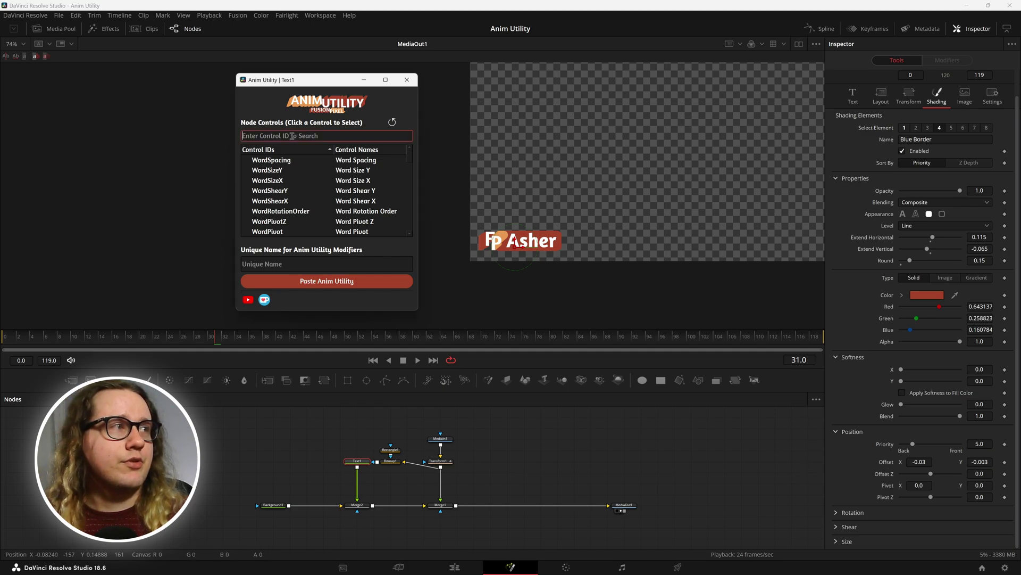
text(offset)
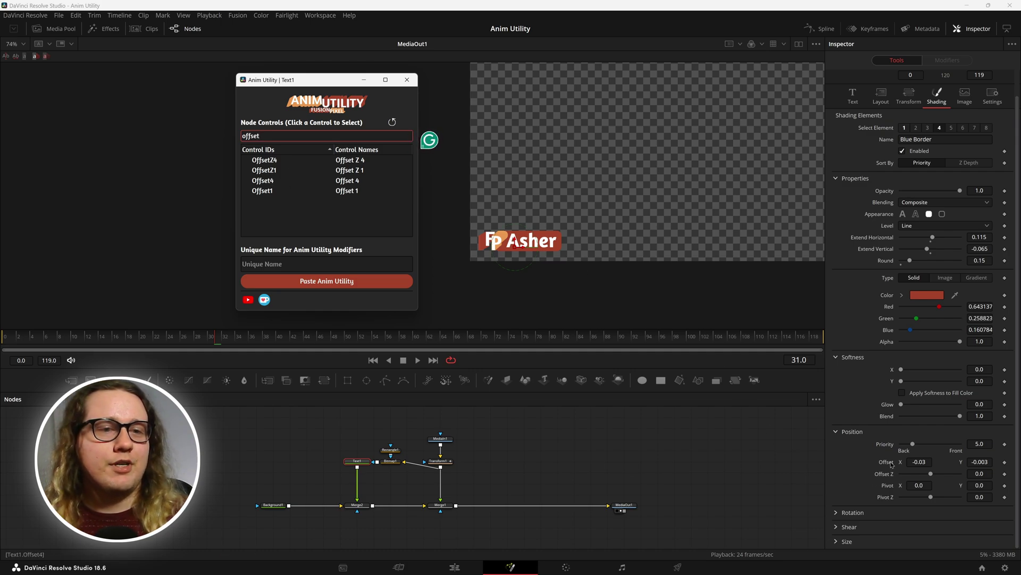
scroll(882, 460, up, 1)
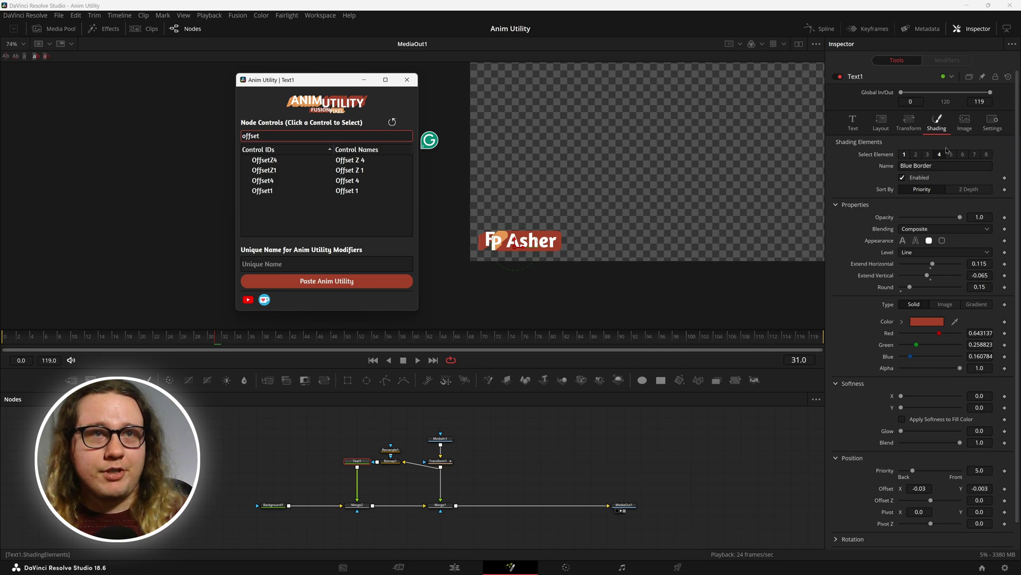
scroll(852, 289, down, 1)
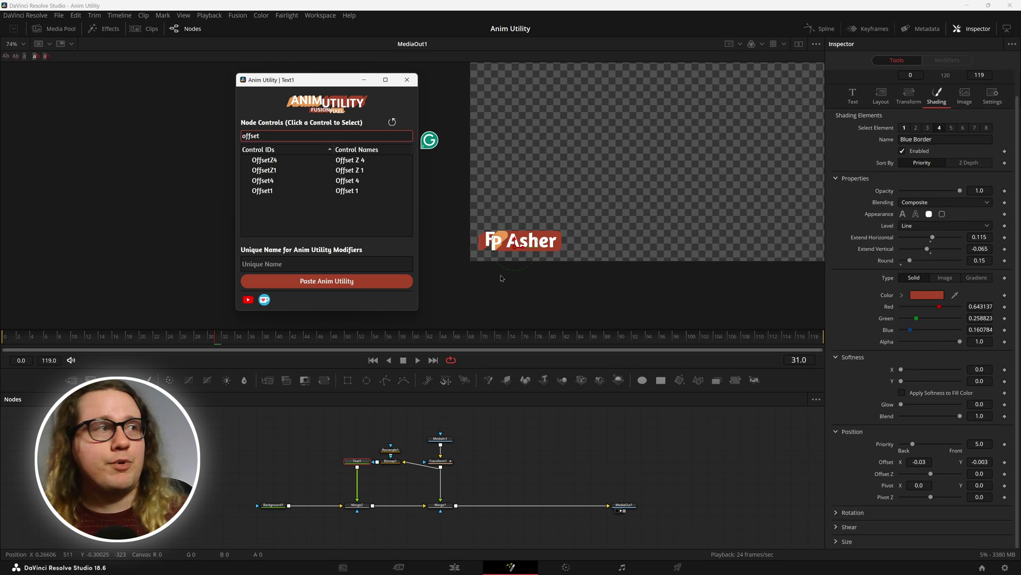
click(262, 183)
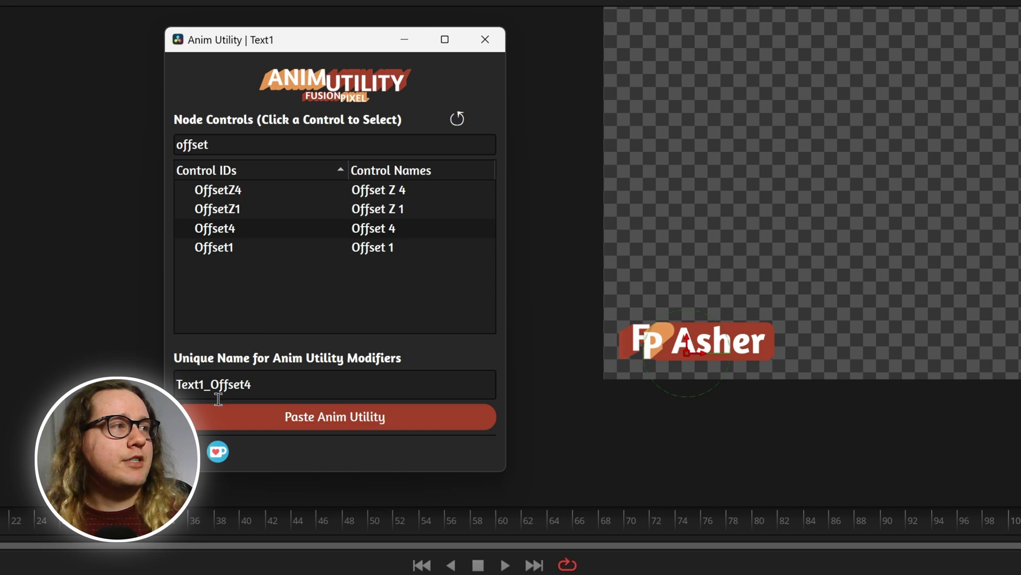
Step: Change the name prefix to 'Name', paste the Anim Utility, and view Name_Offset4's settings
drag(205, 384, 162, 385)
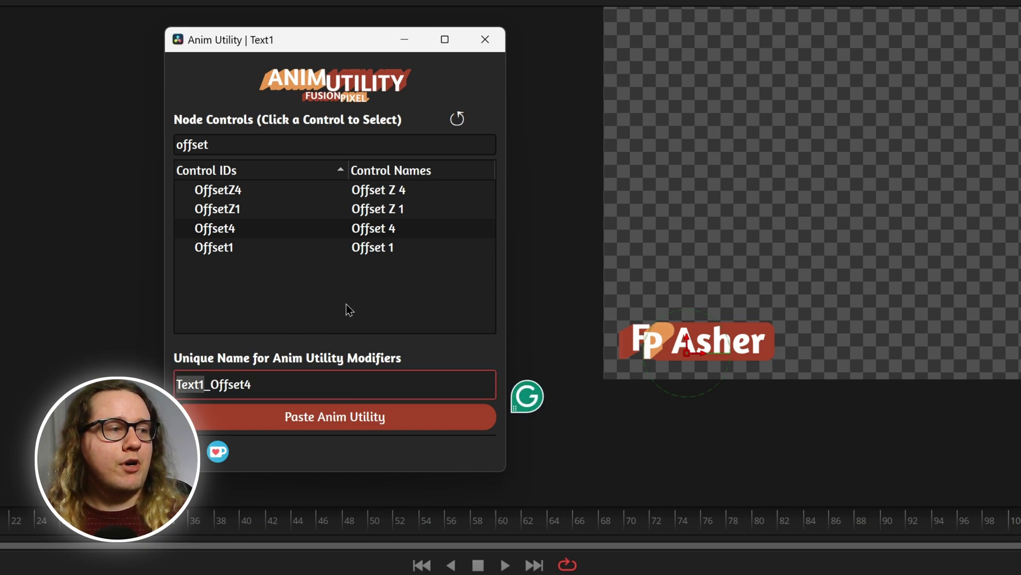
text(Name)
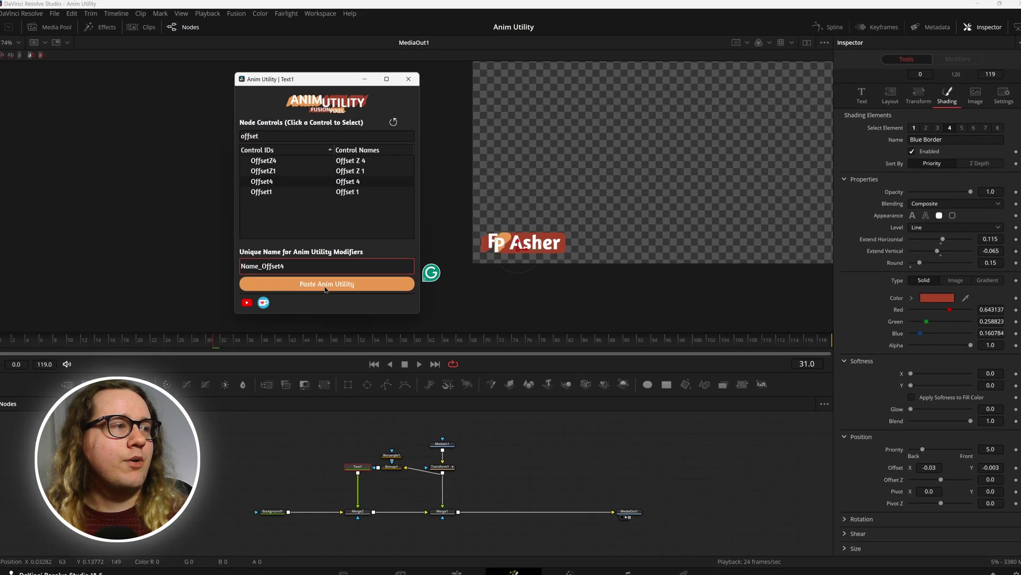
click(325, 286)
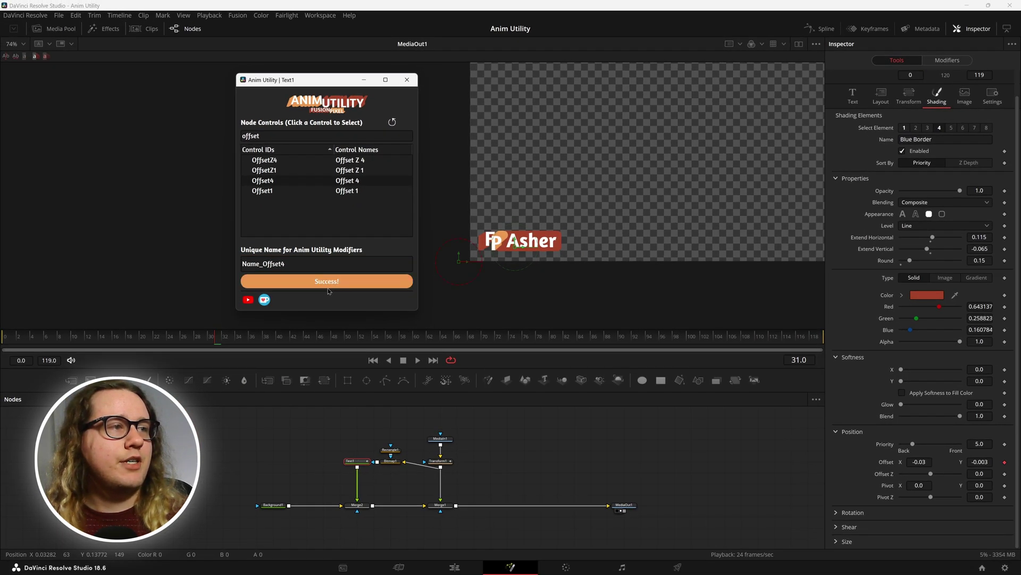
click(949, 61)
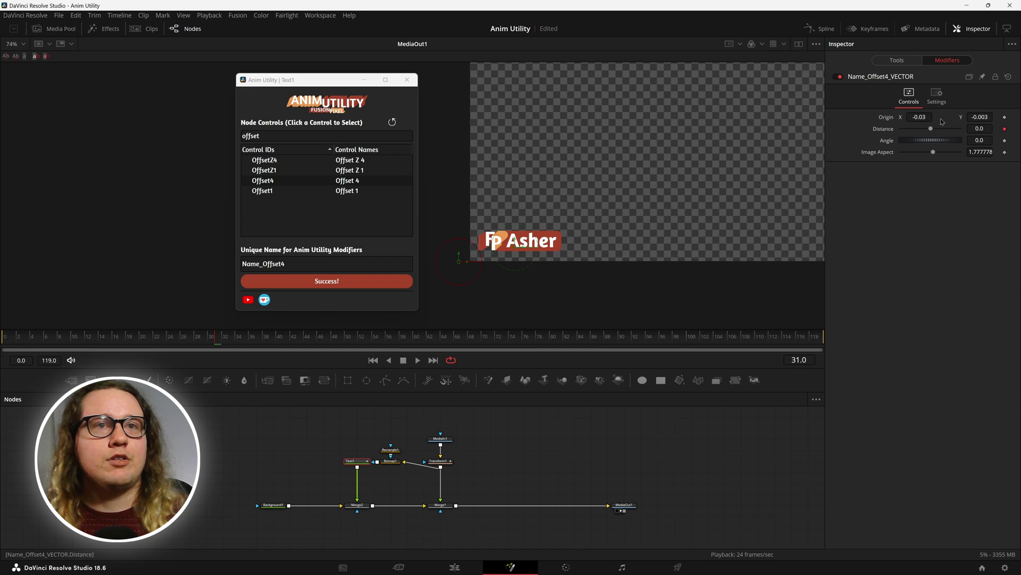
Step: Select Offset1, change the Text1 prefix to 'Name', and paste the Name_Offset1 Anim Utility
click(898, 61)
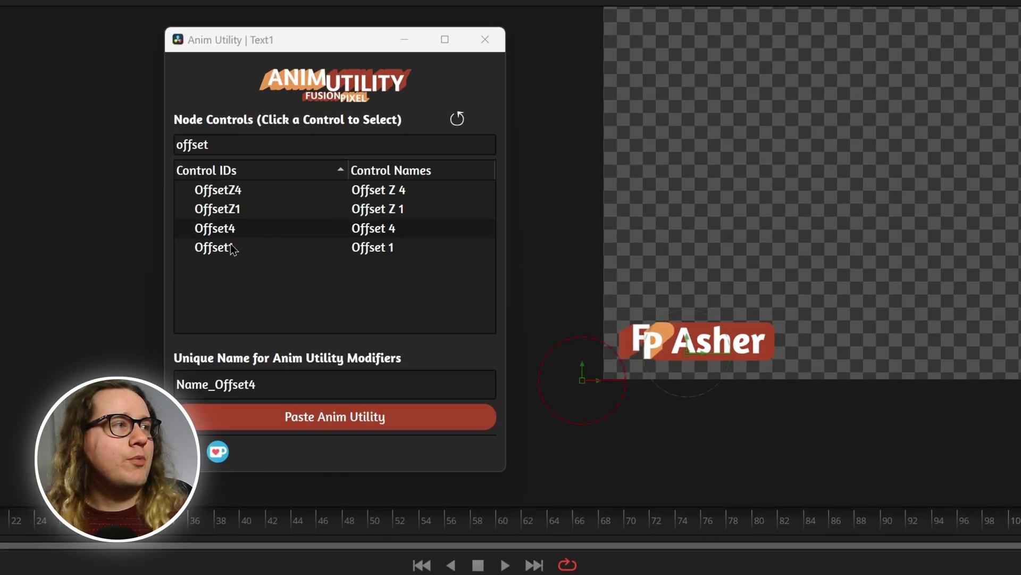
click(229, 250)
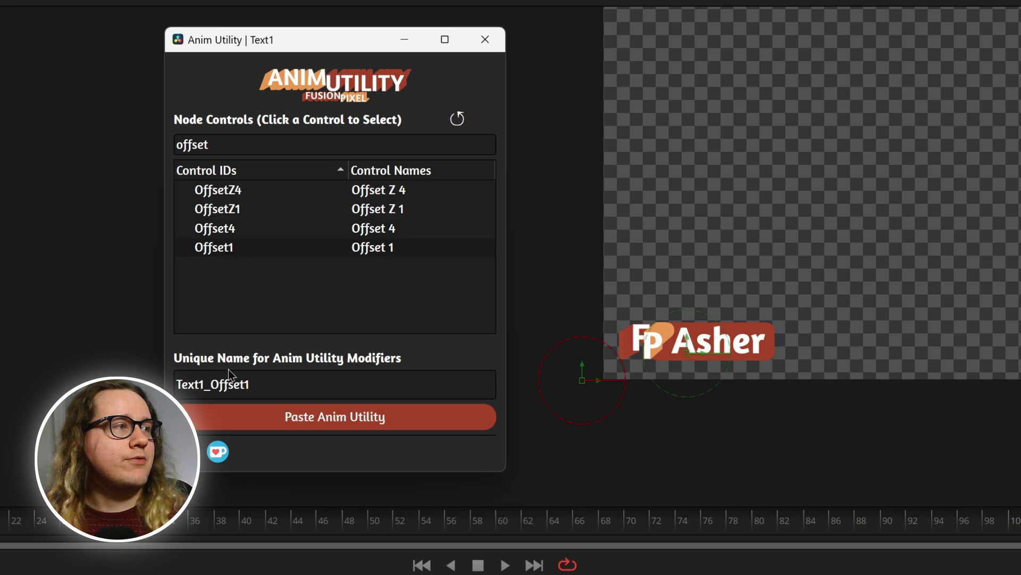
click(196, 383)
double_click(197, 382)
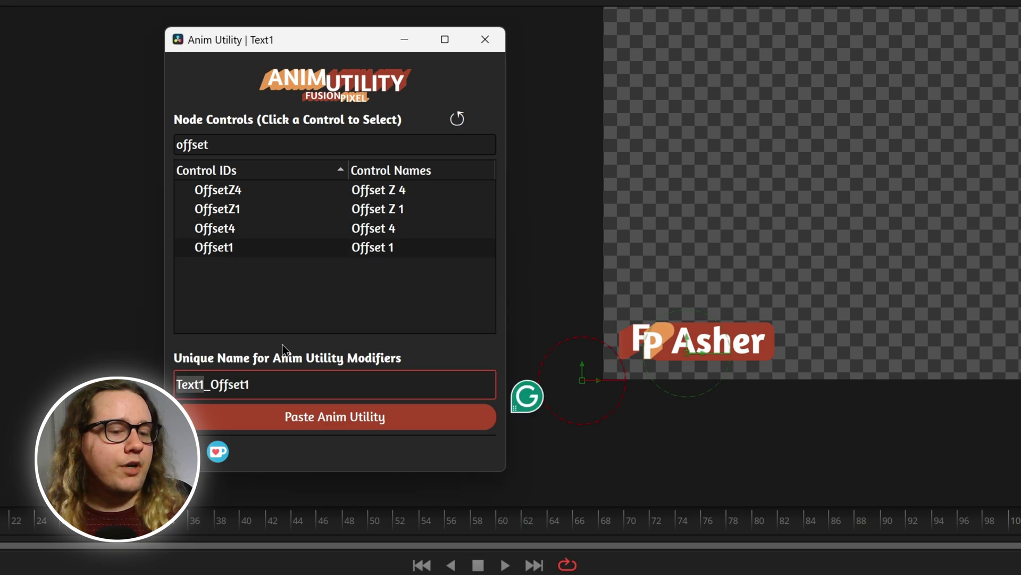
text(Name)
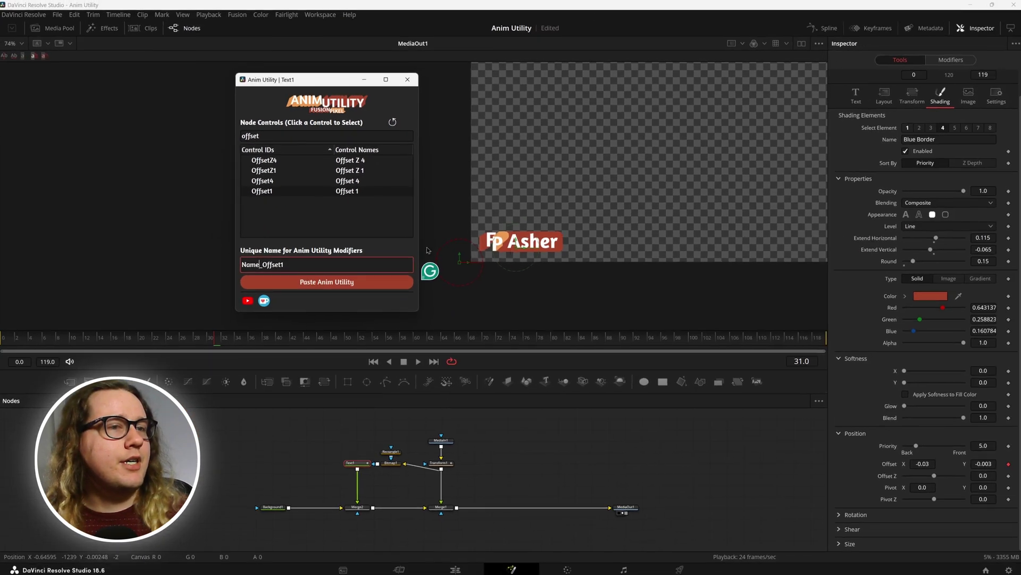
click(907, 128)
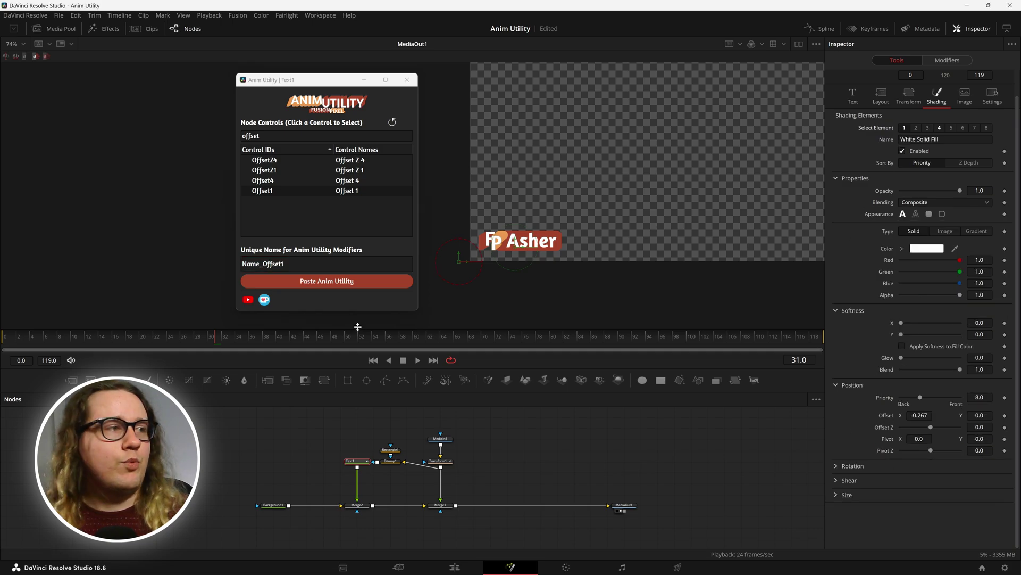
key(Return)
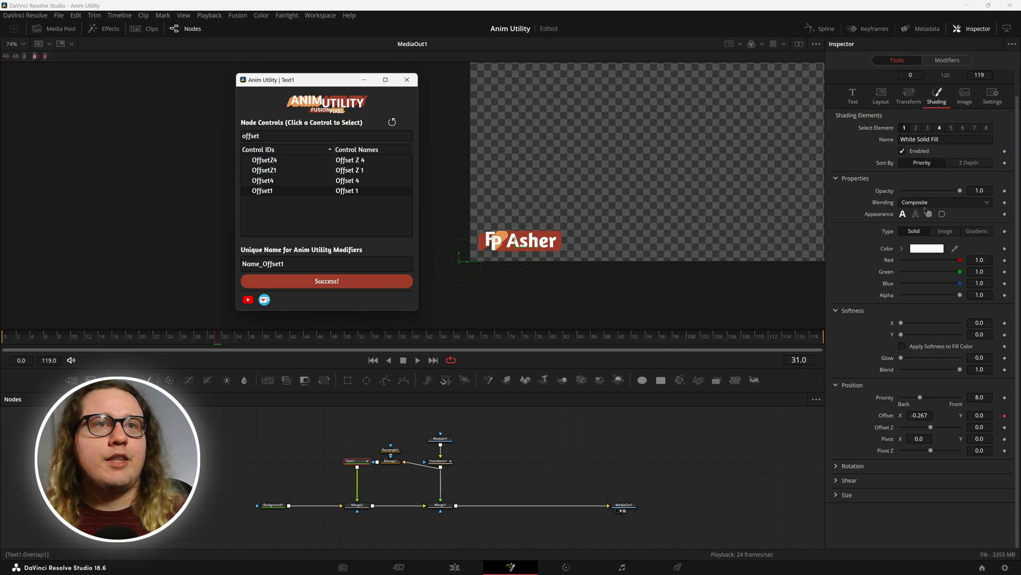
Step: Set Start & End Number to -0.19 for Name_Offset4 and -2.03 for Name_Offset1
click(409, 82)
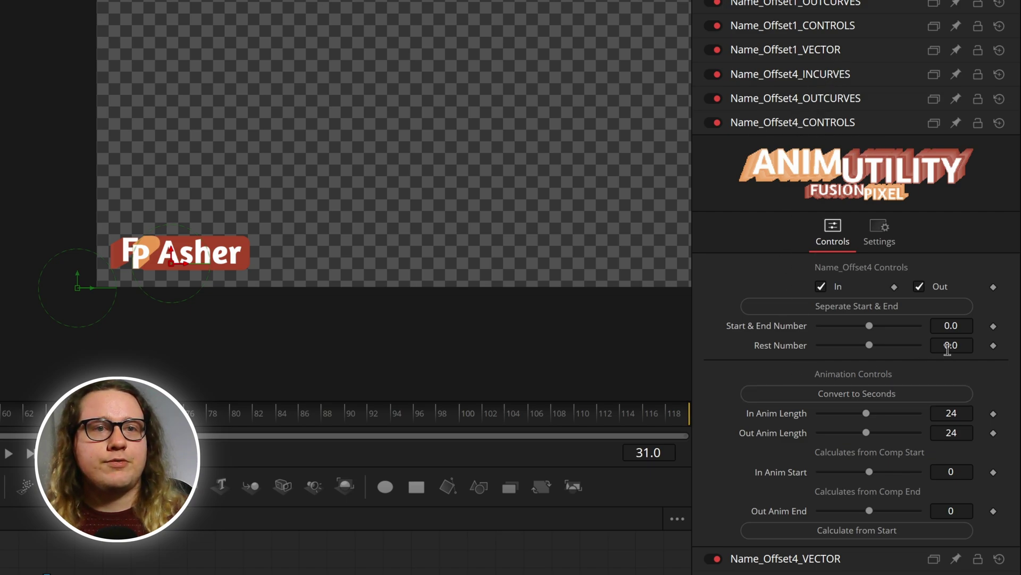
drag(956, 346, 944, 346)
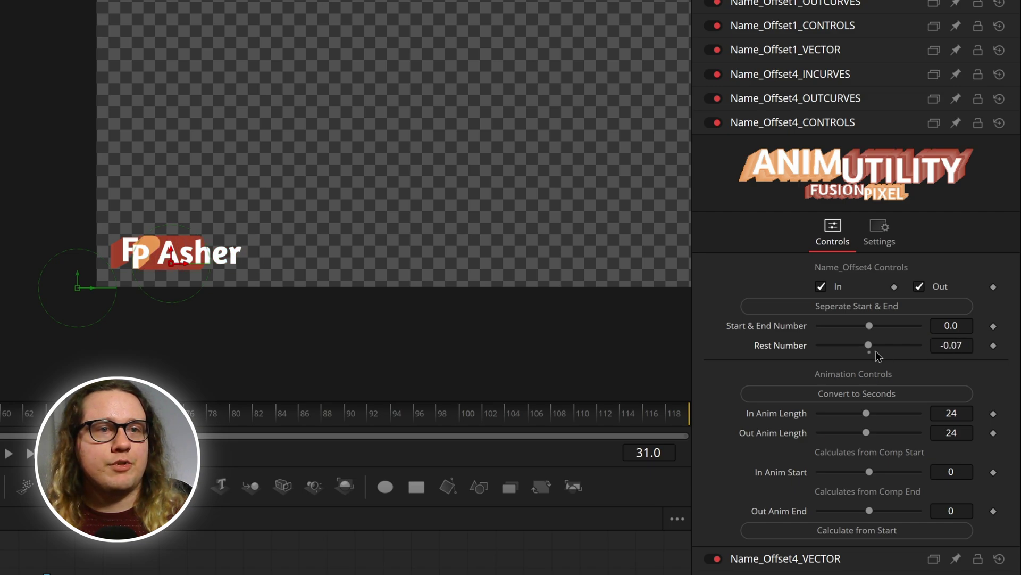
double_click(802, 350)
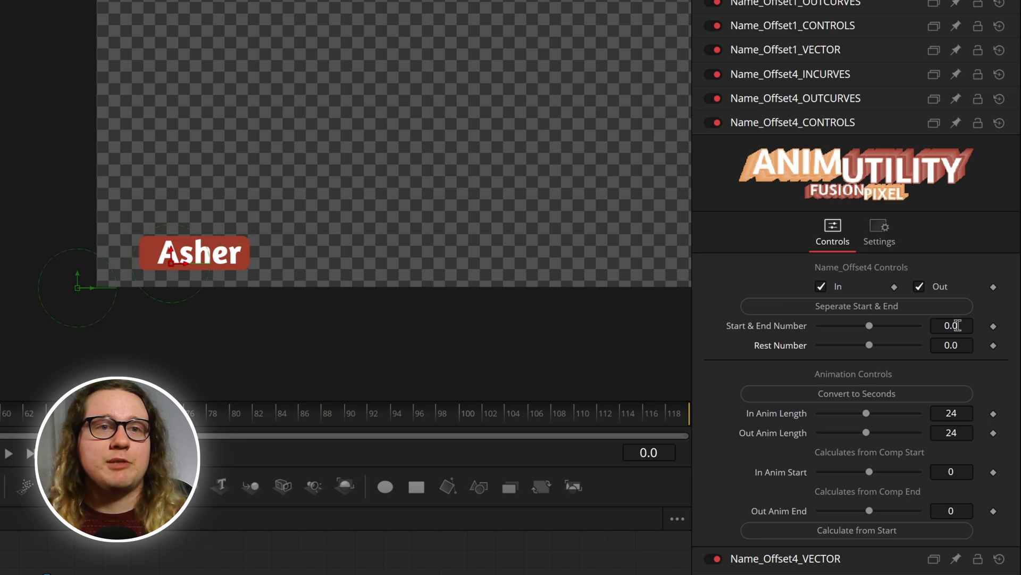
drag(957, 325, 945, 326)
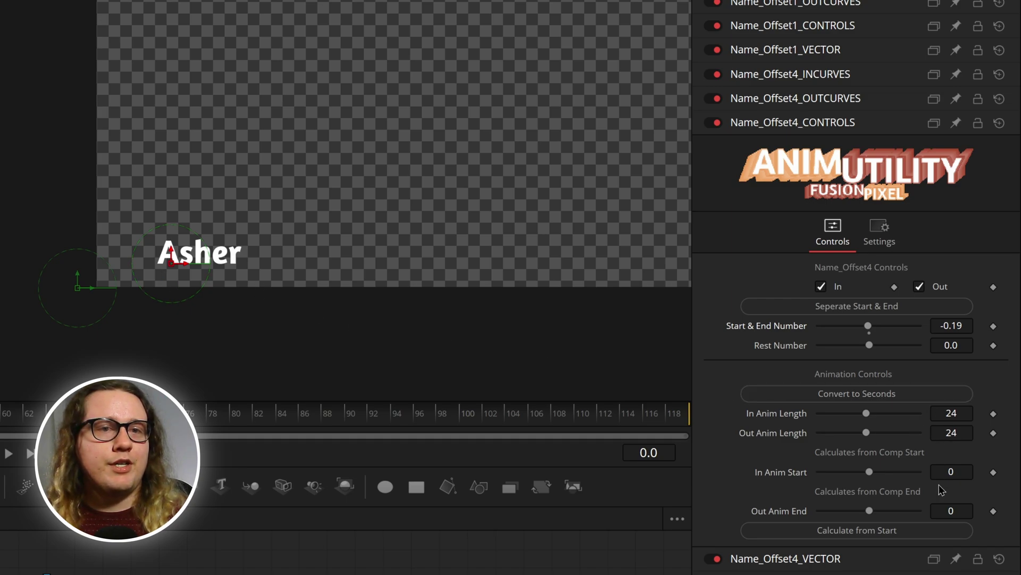
click(806, 29)
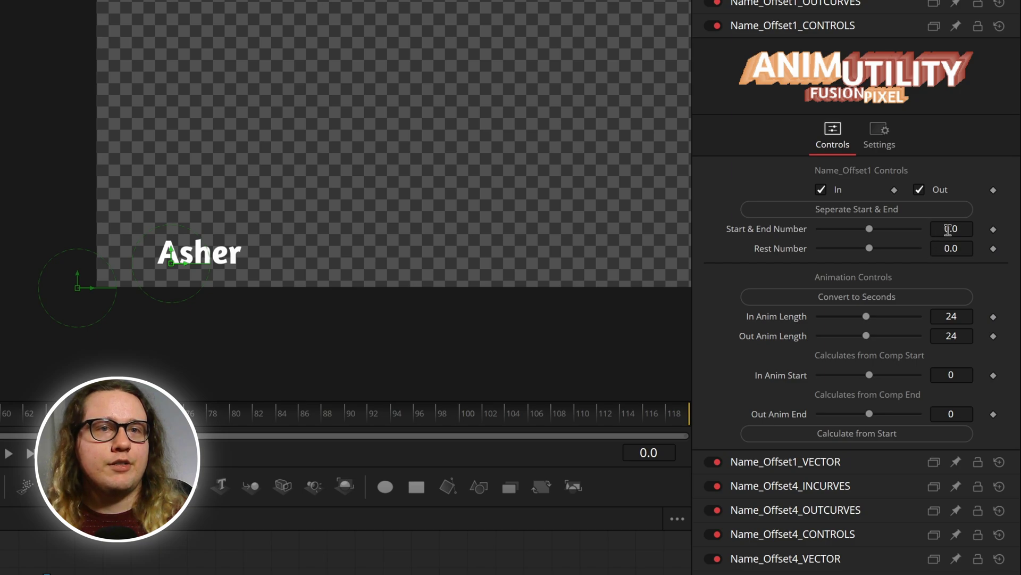
drag(947, 229, 899, 228)
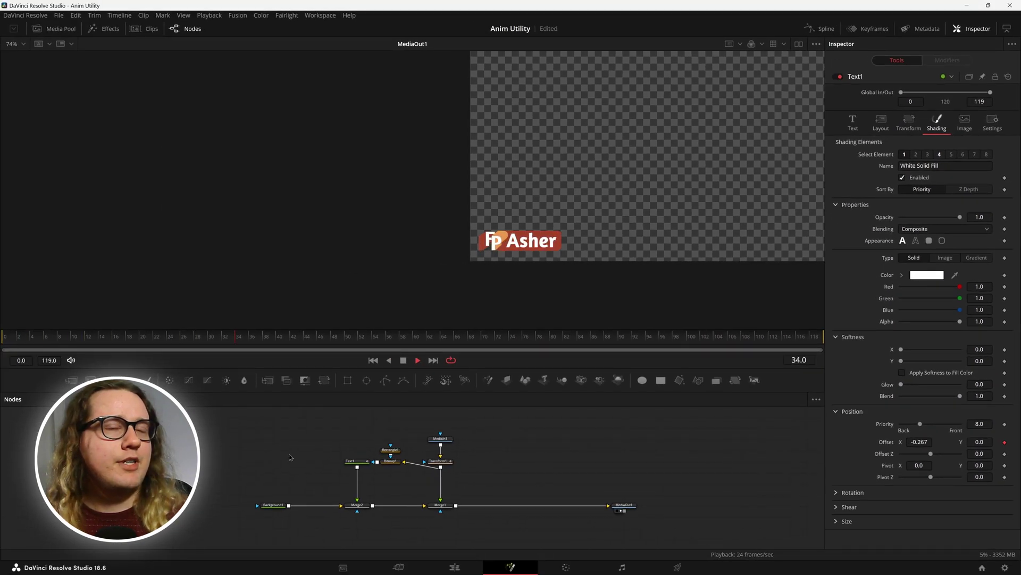
Step: Return to frame 0 and play through the title's slide-in to check it
click(2, 338)
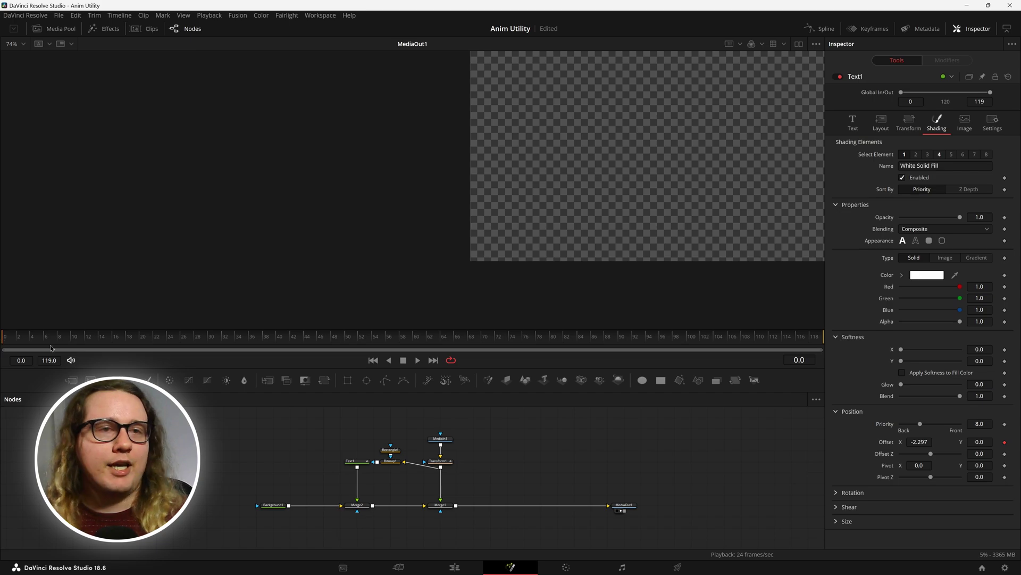
click(352, 464)
click(942, 60)
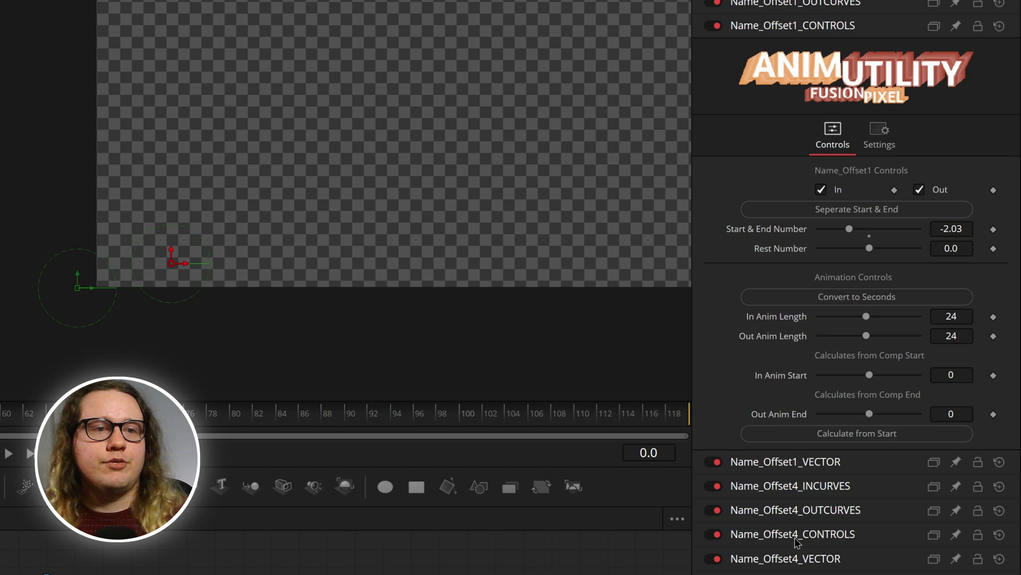
click(796, 534)
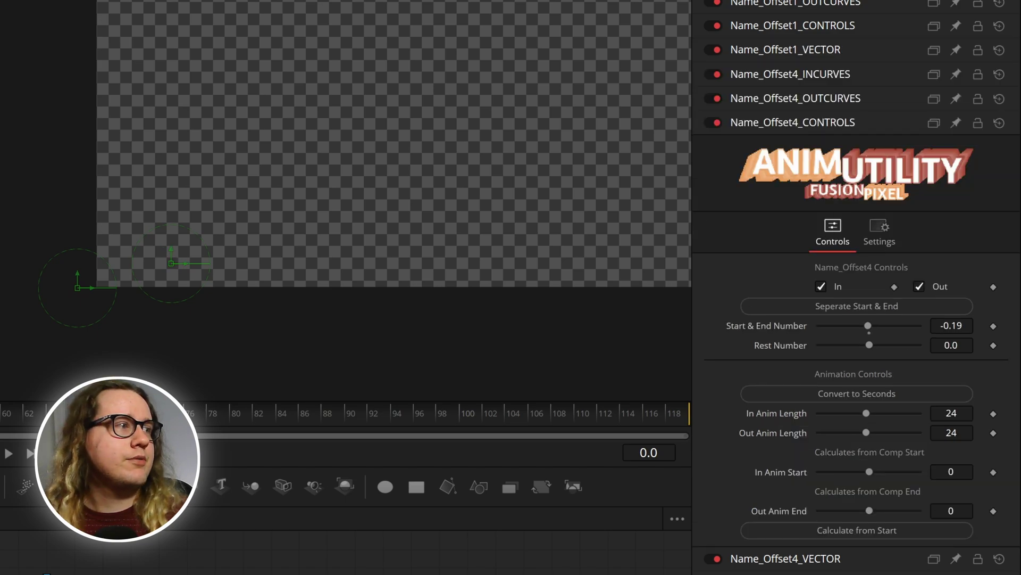
key(space)
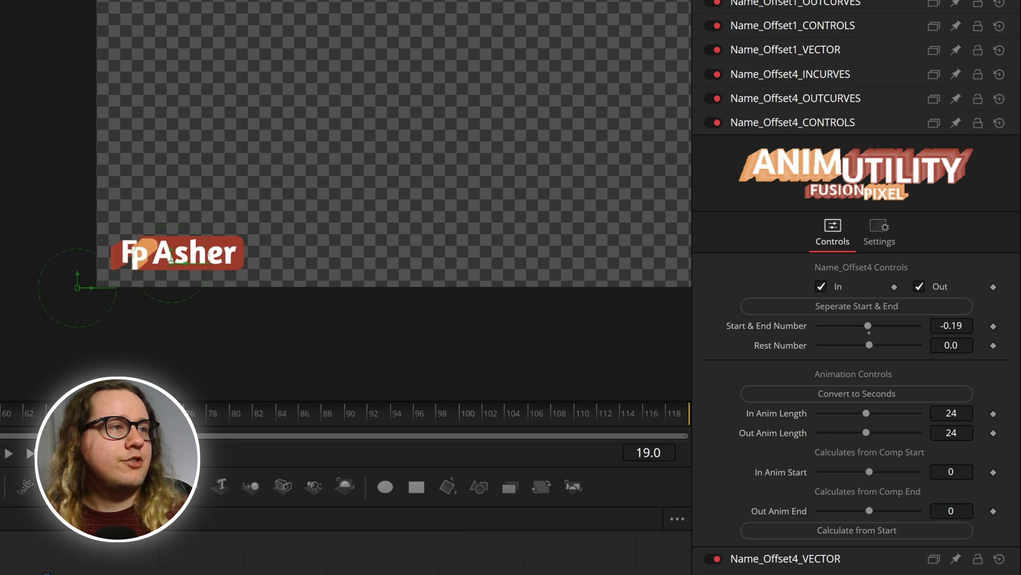
key(Right)
key(Right)
key(Left)
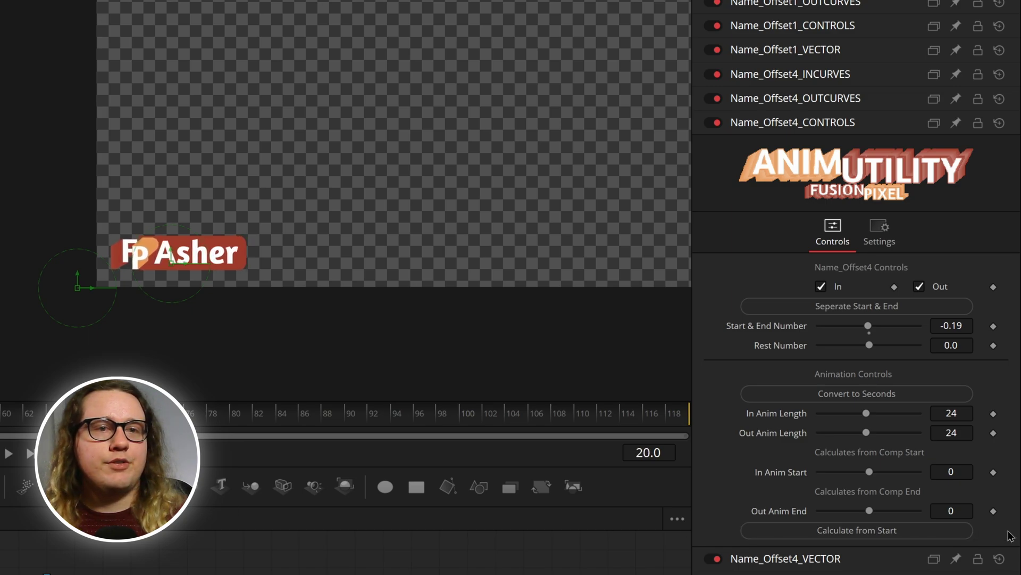
Step: Set Name_Offset4's In Anim Start and Out Anim End to 20
click(947, 471)
text(20)
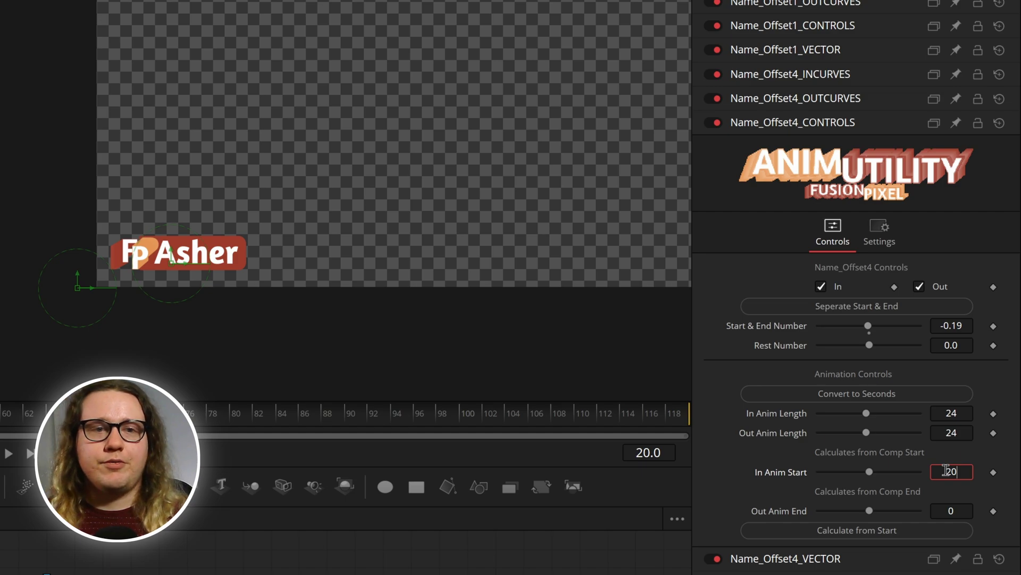
click(959, 508)
text(20)
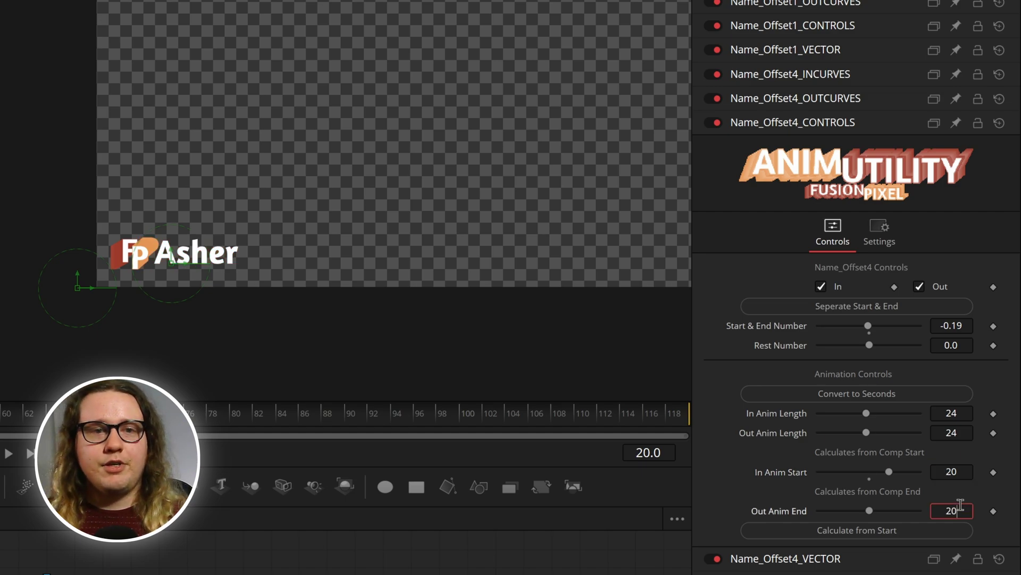
key(Return)
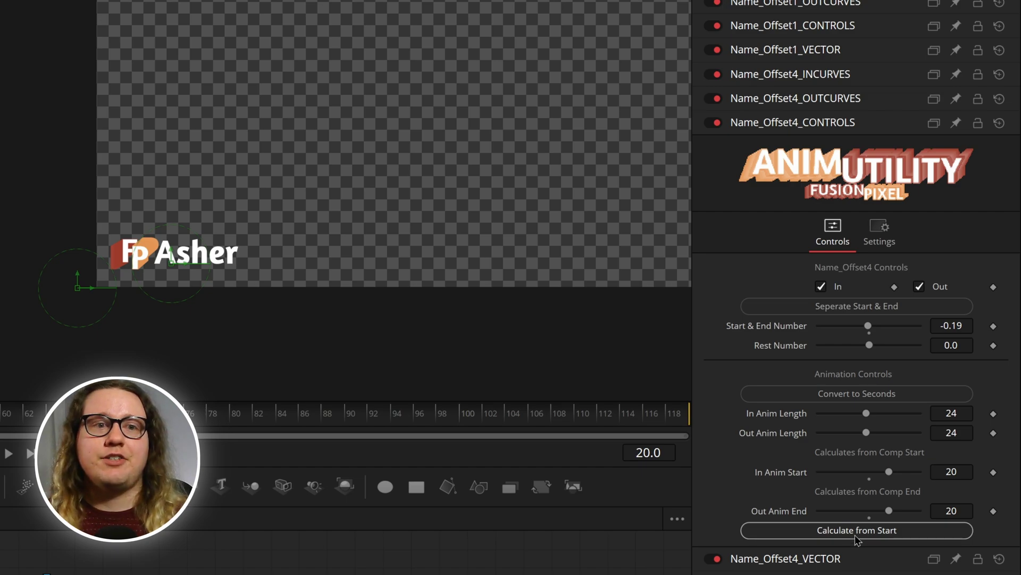
Step: Test timing the out animation from comp start with Out Anim Start 60, and show values in seconds
click(855, 532)
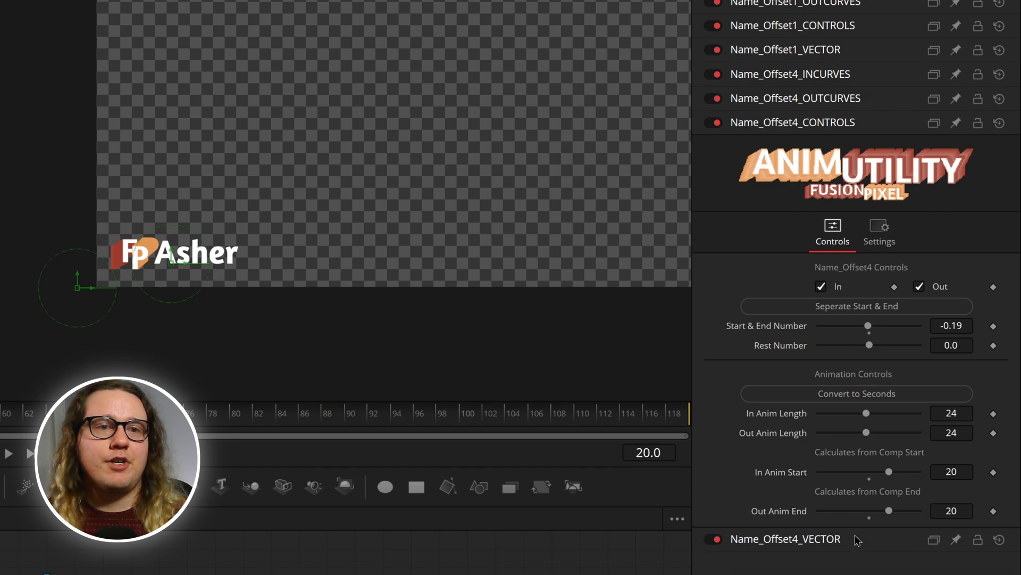
click(4, 418)
double_click(950, 511)
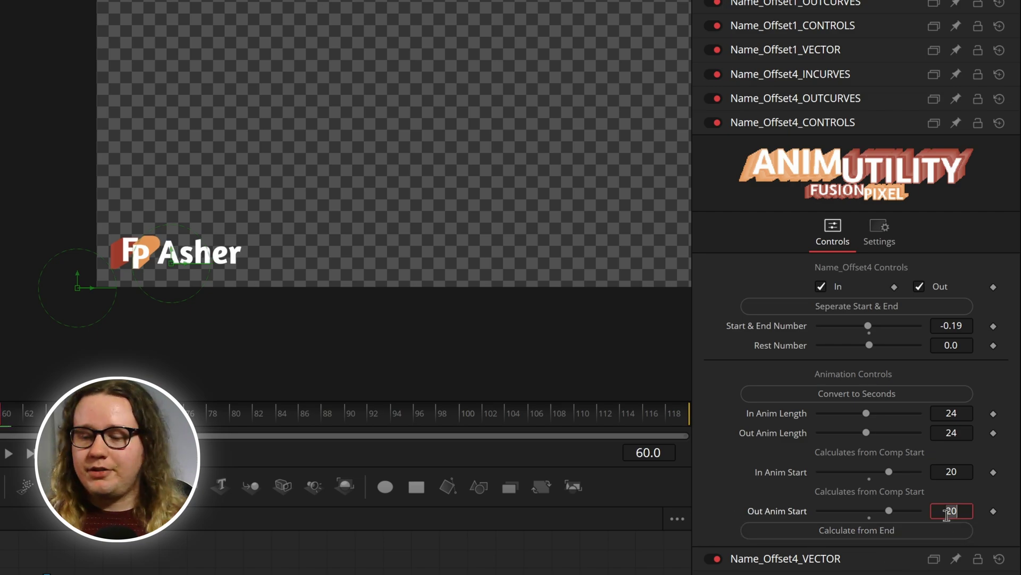
text(60)
key(Return)
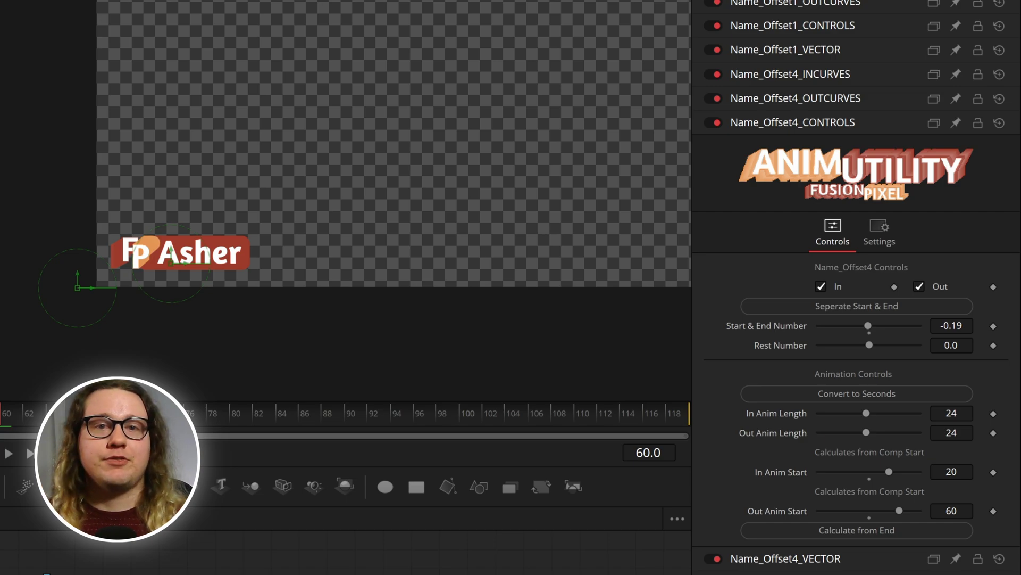
click(916, 394)
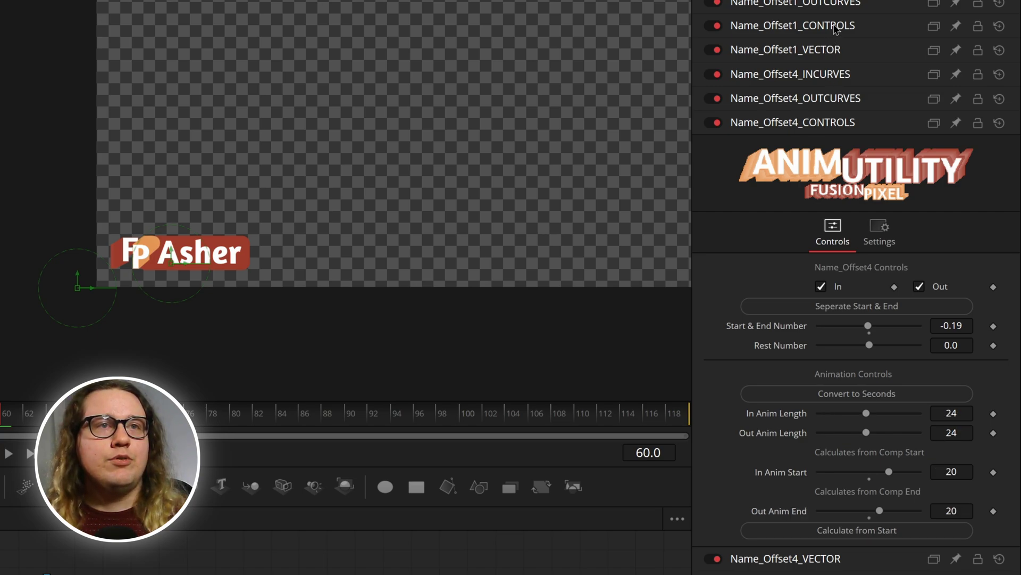
click(834, 26)
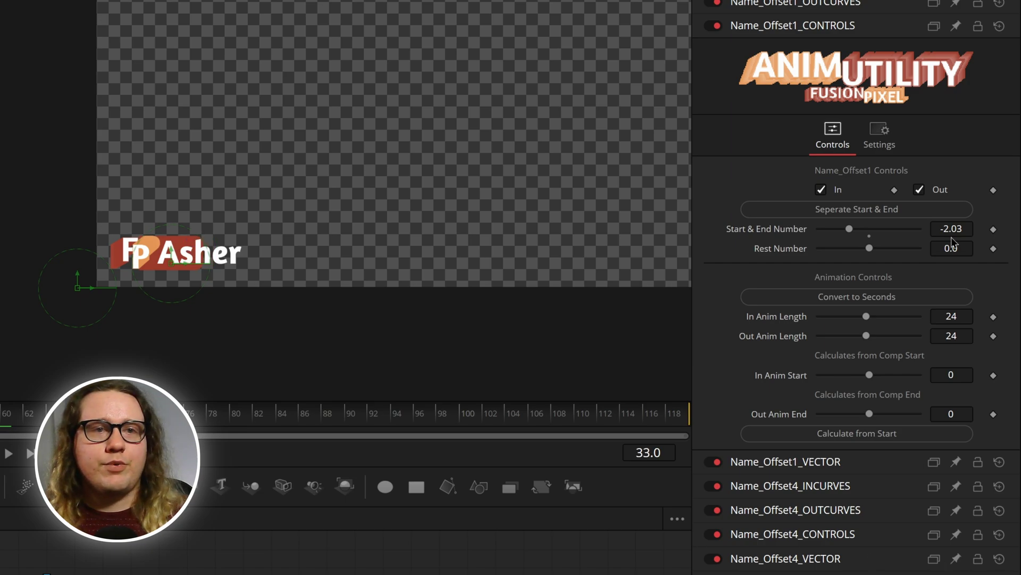
Step: Set Name_Offset1's In Anim Start and Out Anim End to 33 and preview from frame 0
click(956, 374)
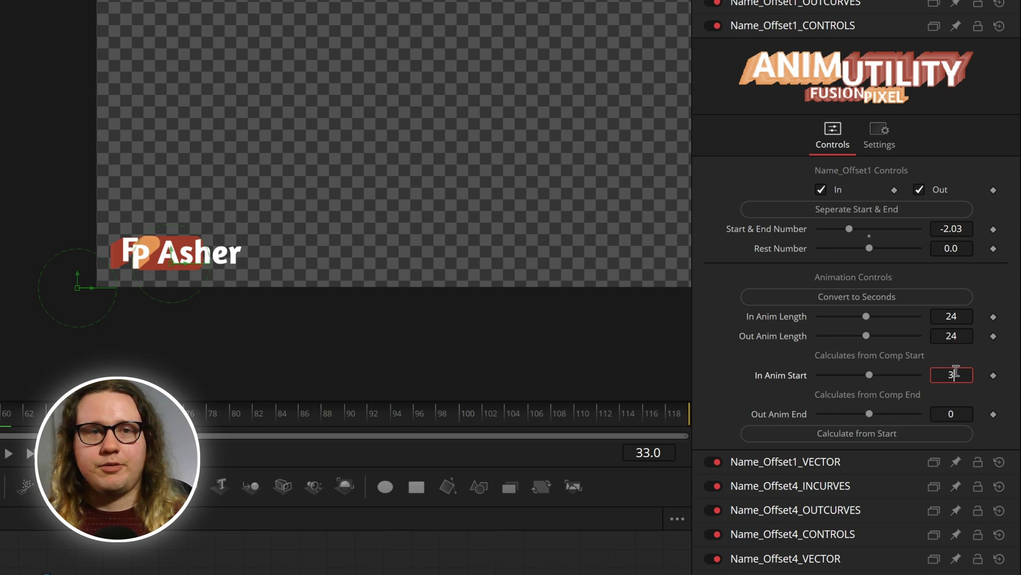
text(33)
click(955, 413)
text(33)
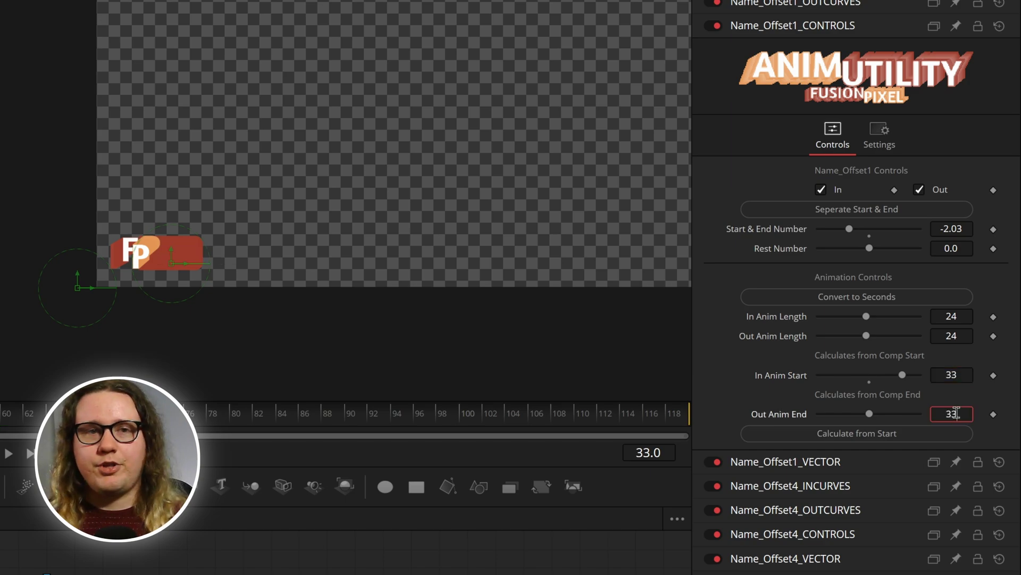
key(Return)
key(Home)
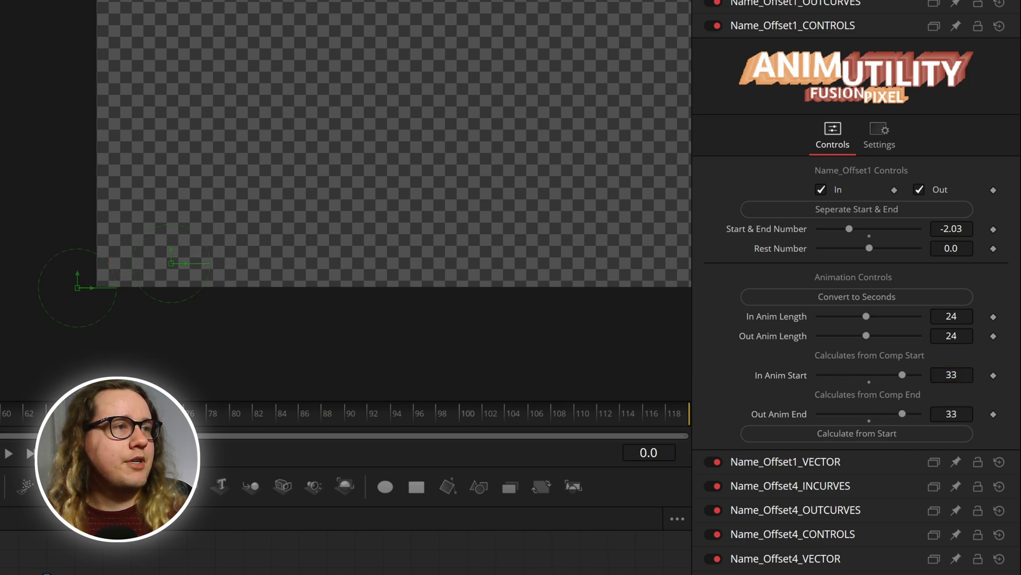
key(space)
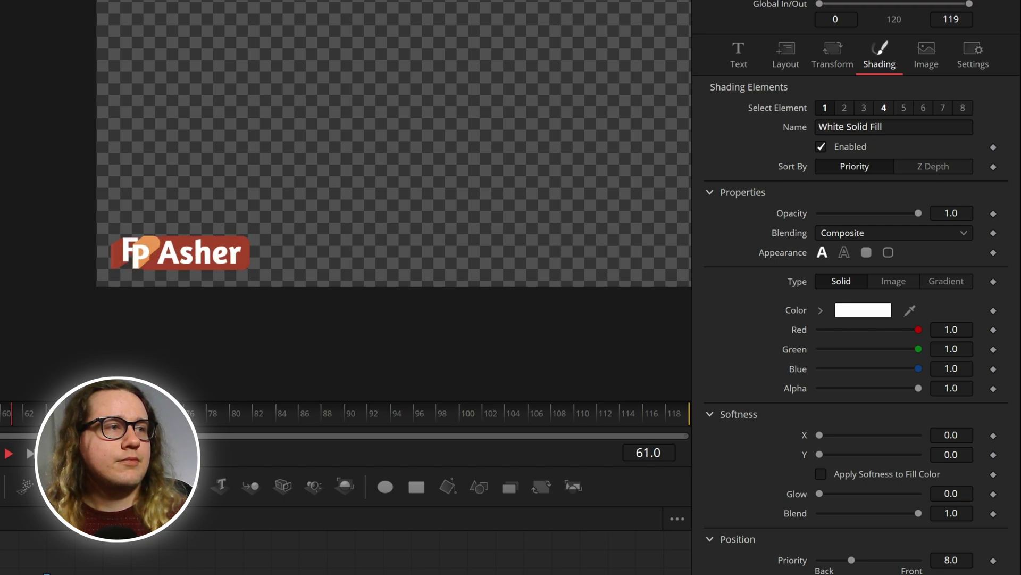
key(space)
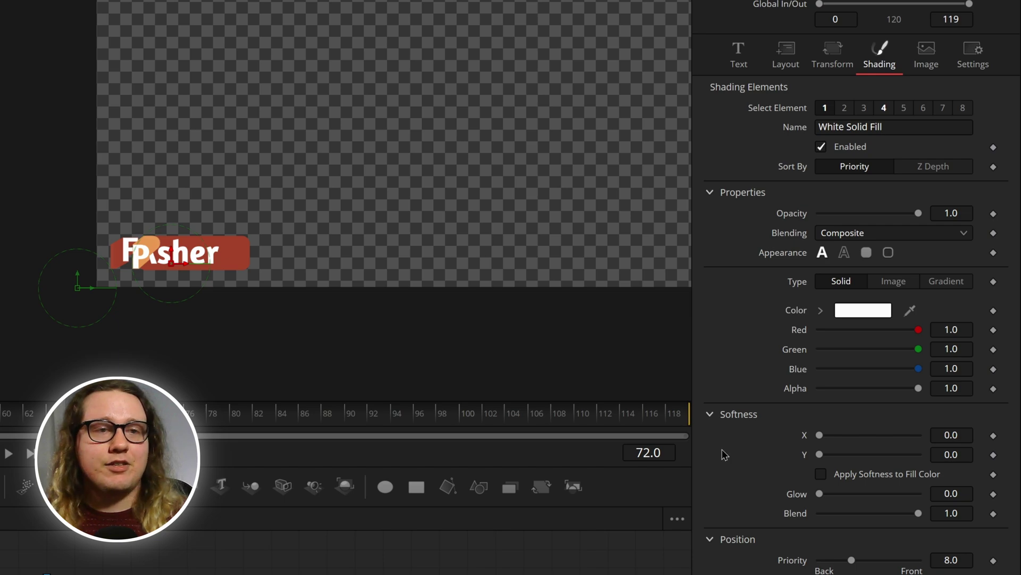
Step: Change both Name_Offset1 timing values to 26 and replay the animation
scroll(795, 510, up, 5)
click(963, 375)
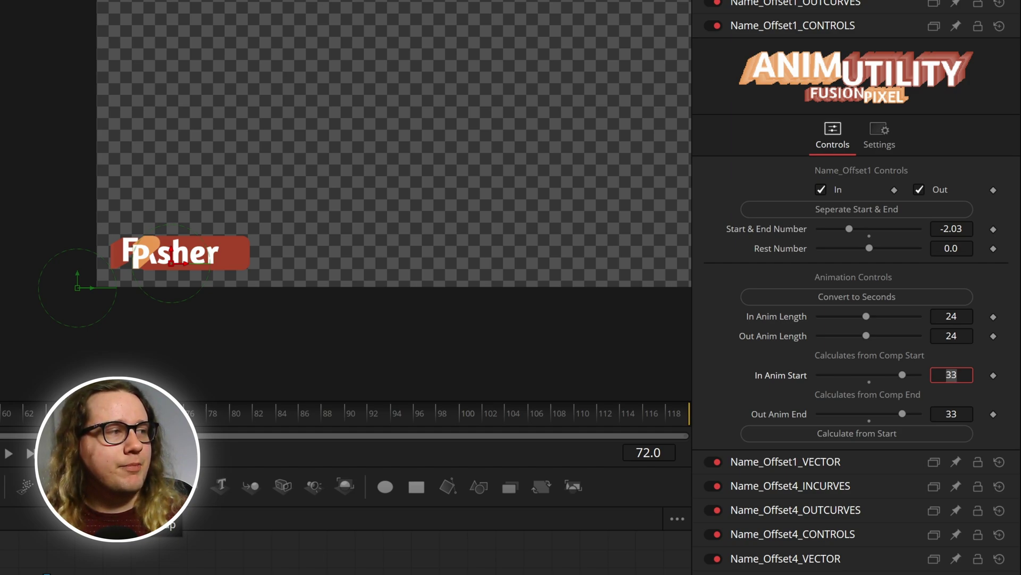
text(25)
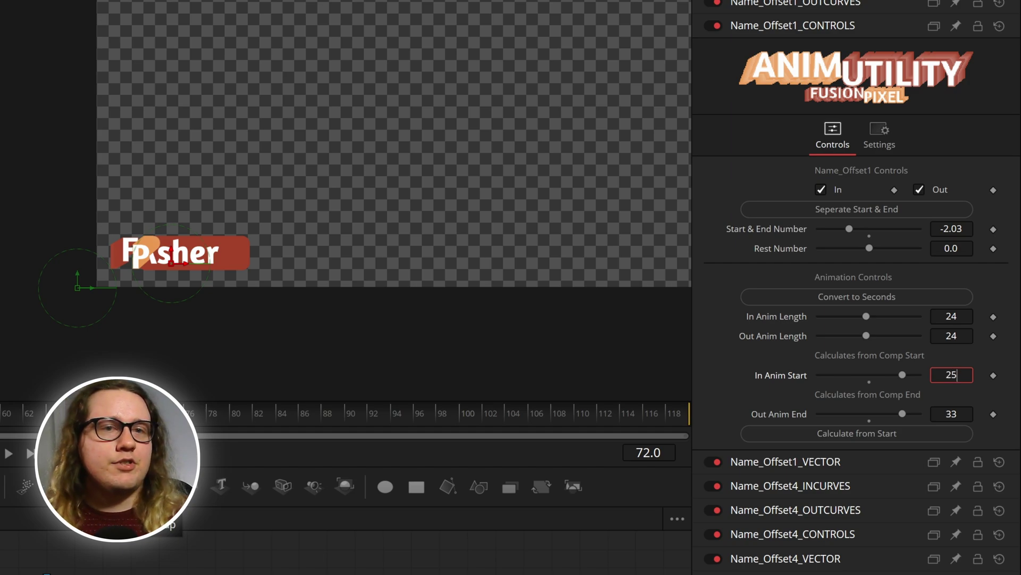
key(BackSpace)
text(6)
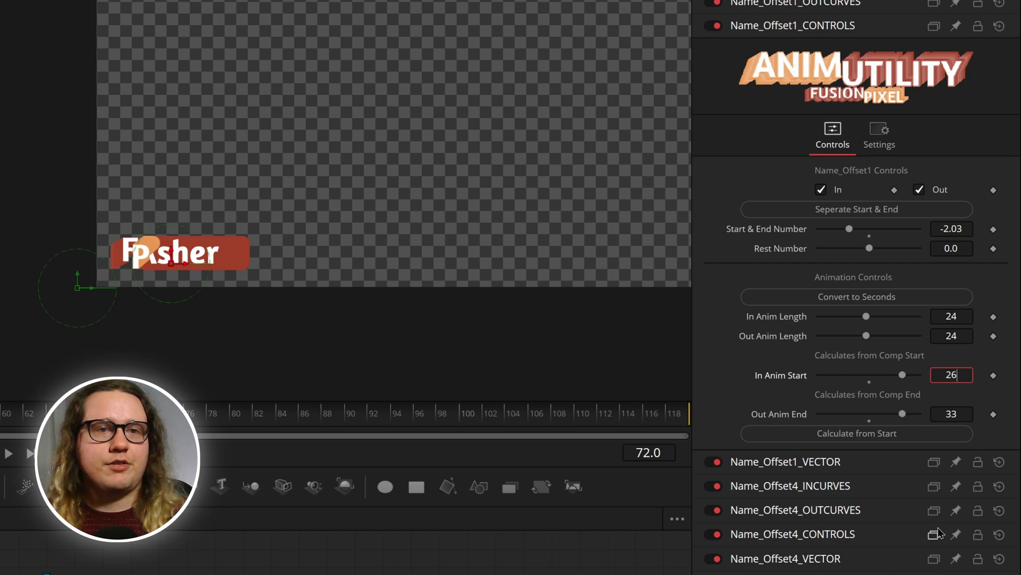
click(963, 414)
text(26)
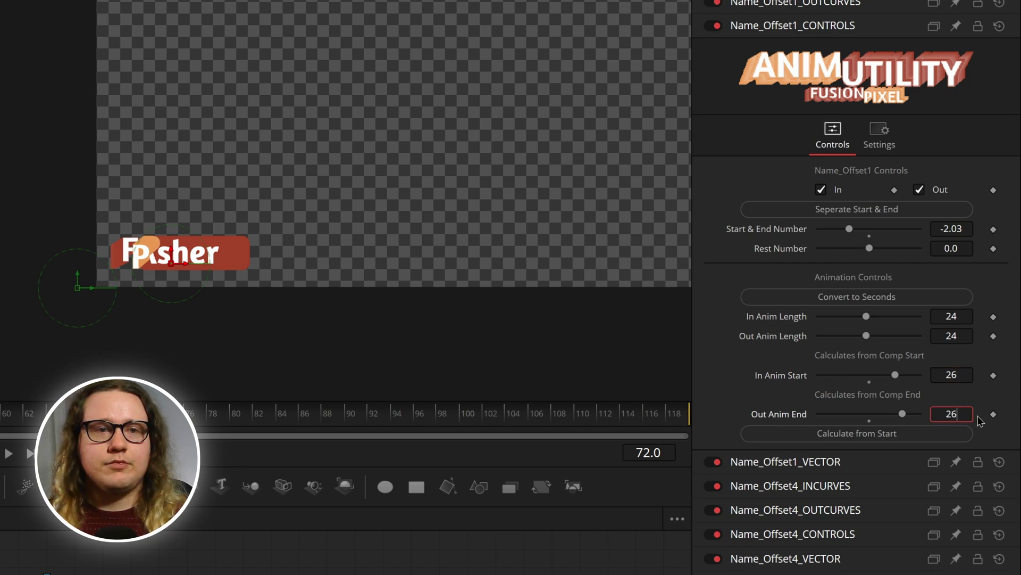
key(Return)
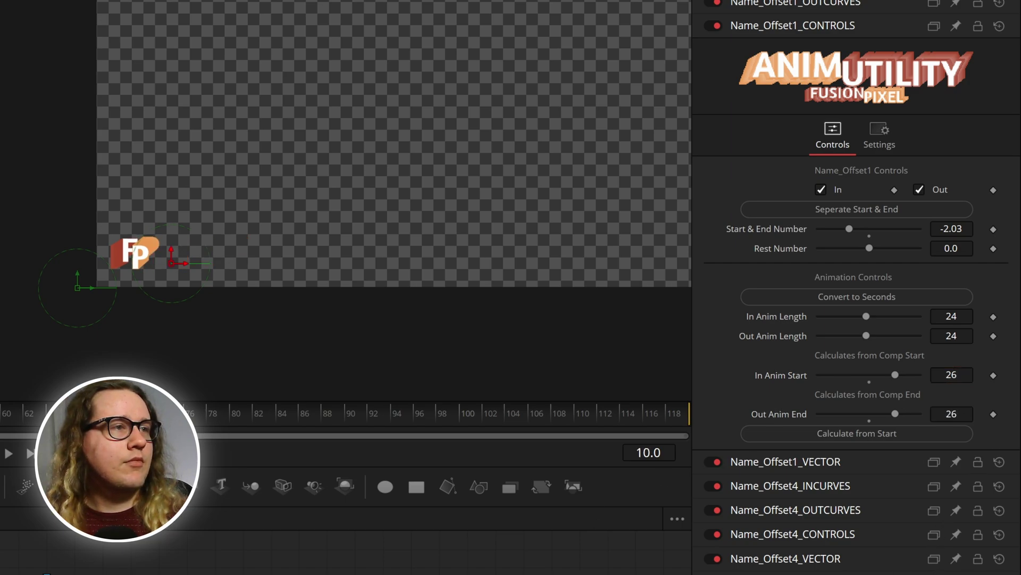
key(space)
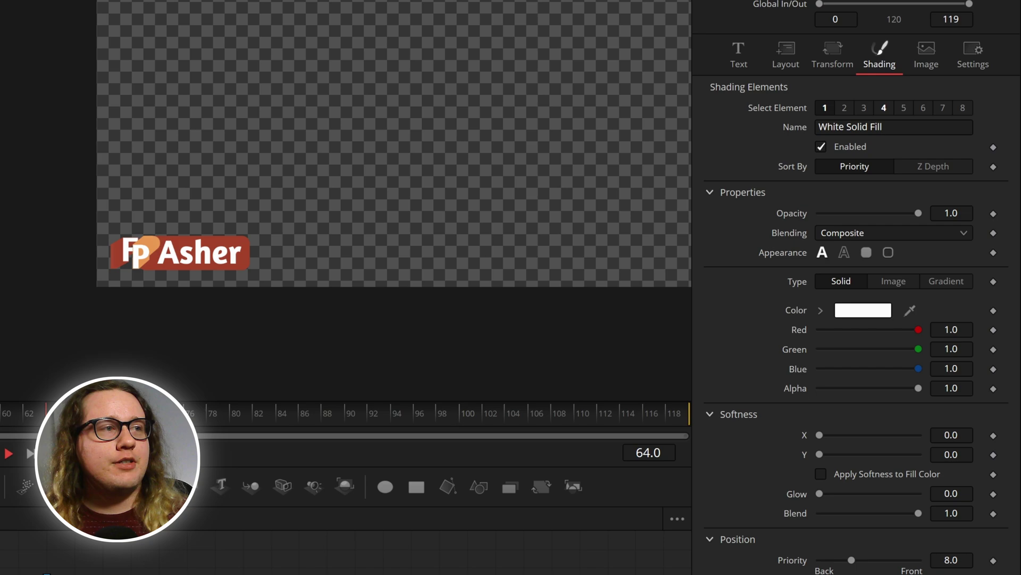
key(space)
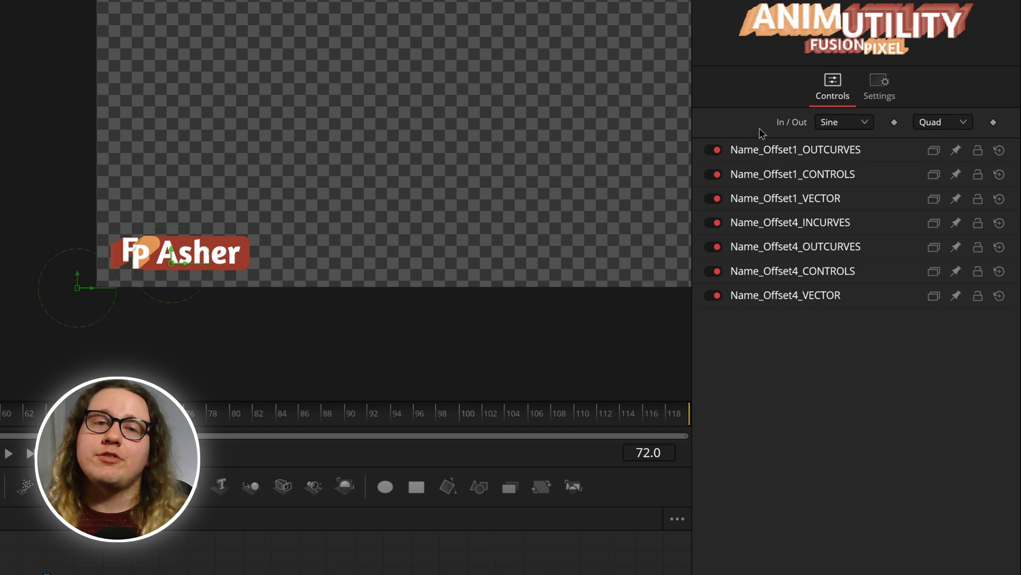
Step: Keep Sine in-easing and set Bounce out-easing on Name_Offset1 and Name_Offset4, then preview
click(833, 124)
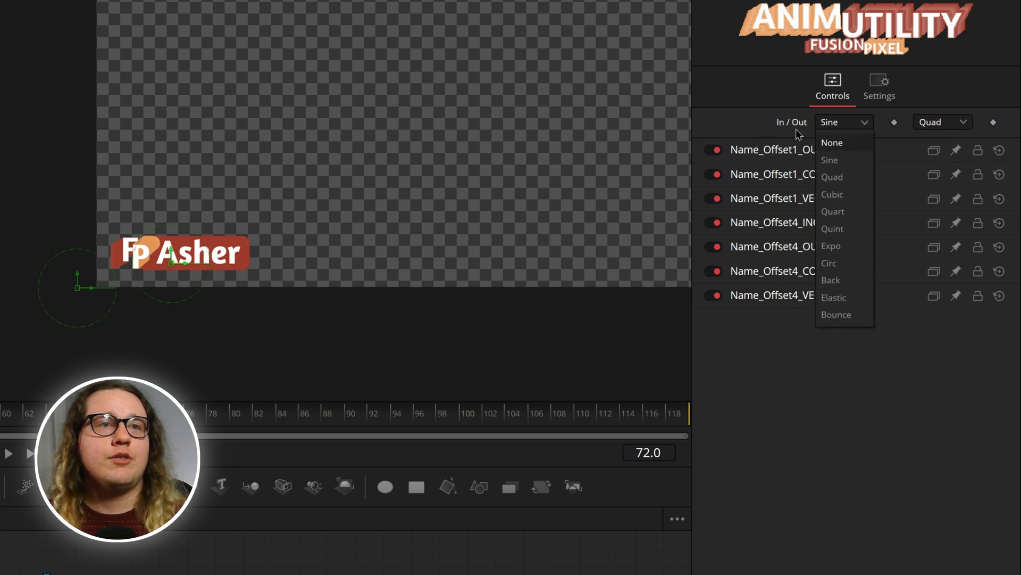
click(766, 129)
click(947, 126)
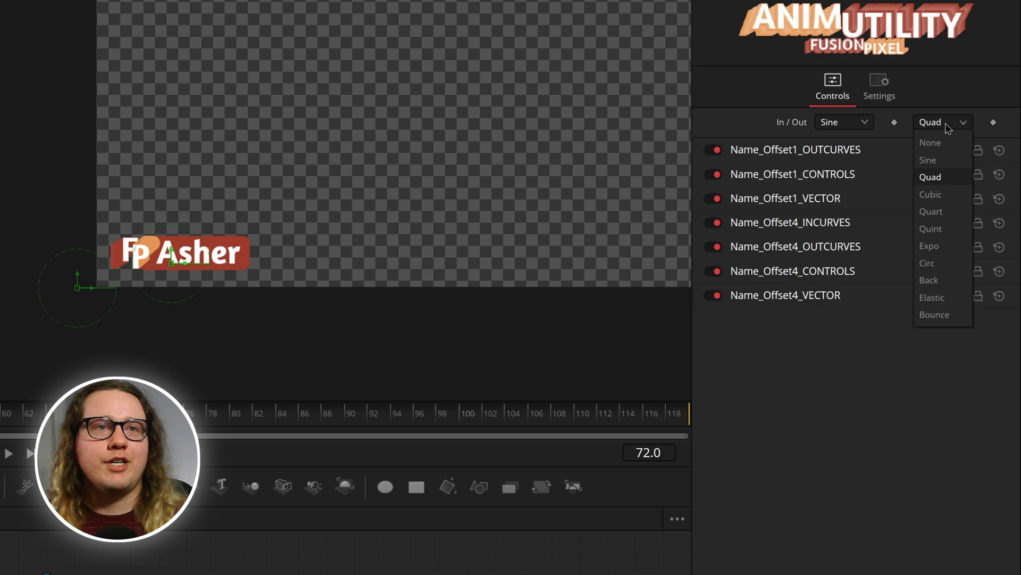
click(939, 315)
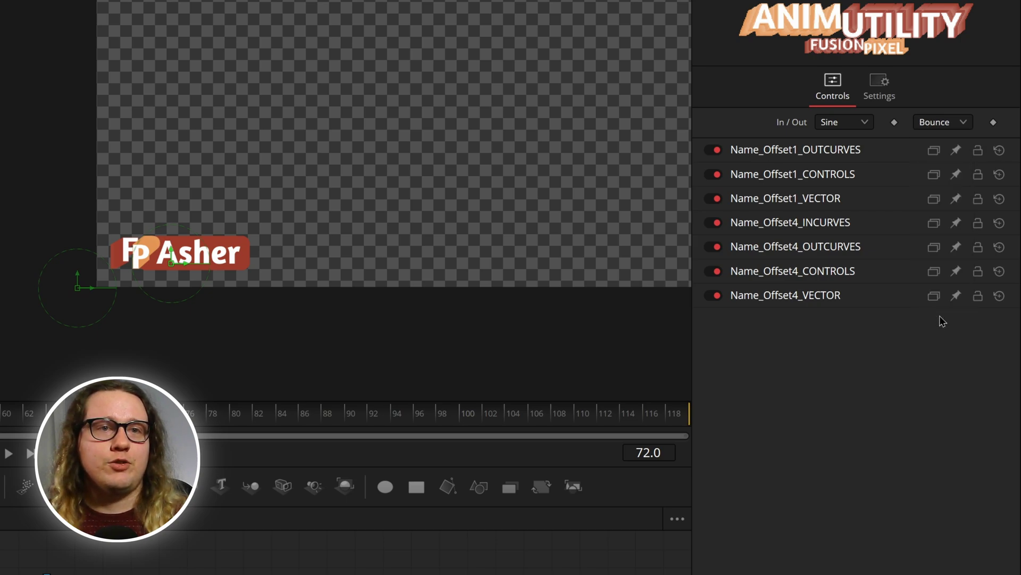
click(785, 277)
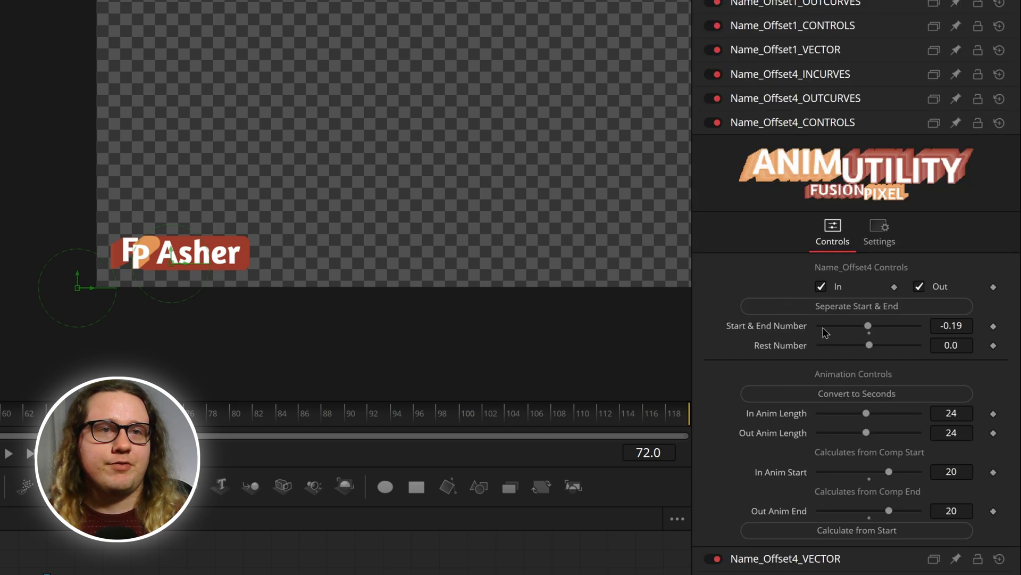
click(831, 85)
click(942, 219)
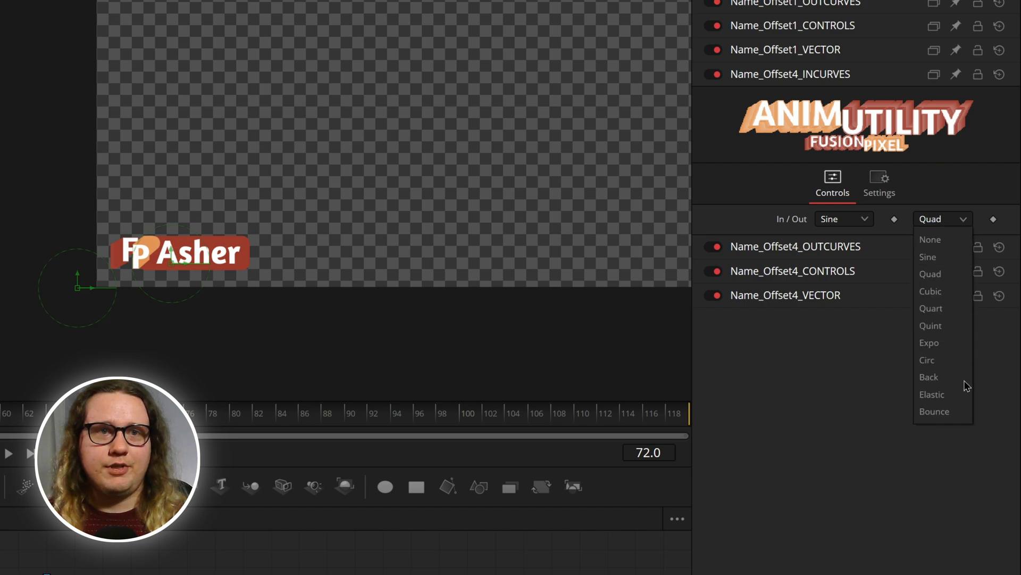
click(936, 414)
key(Home)
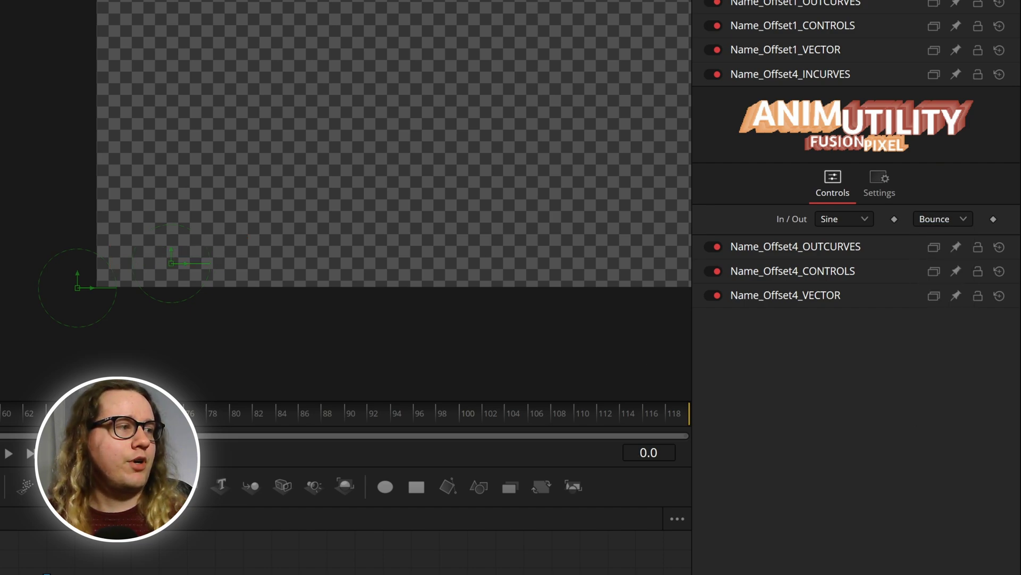
key(space)
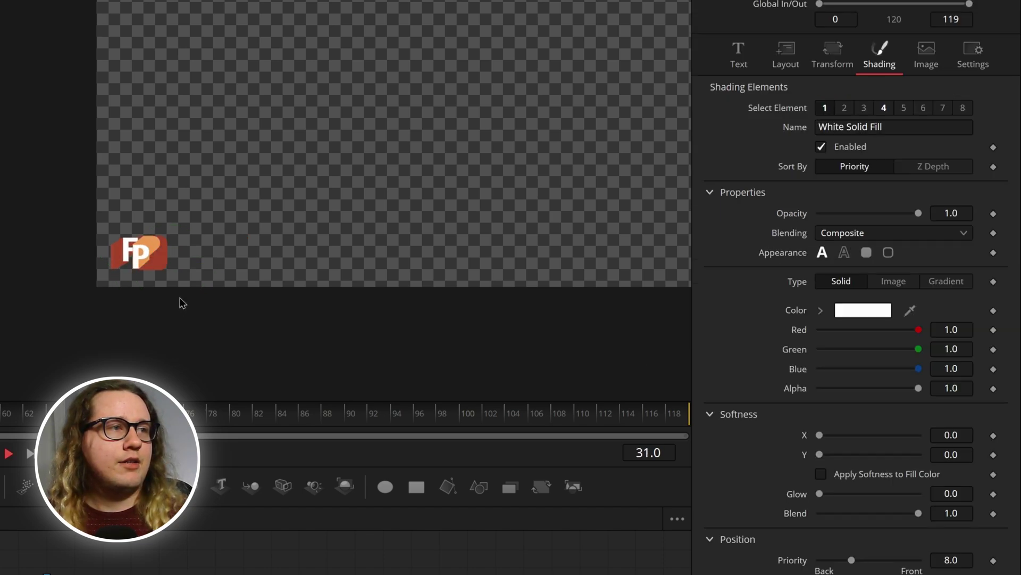
key(space)
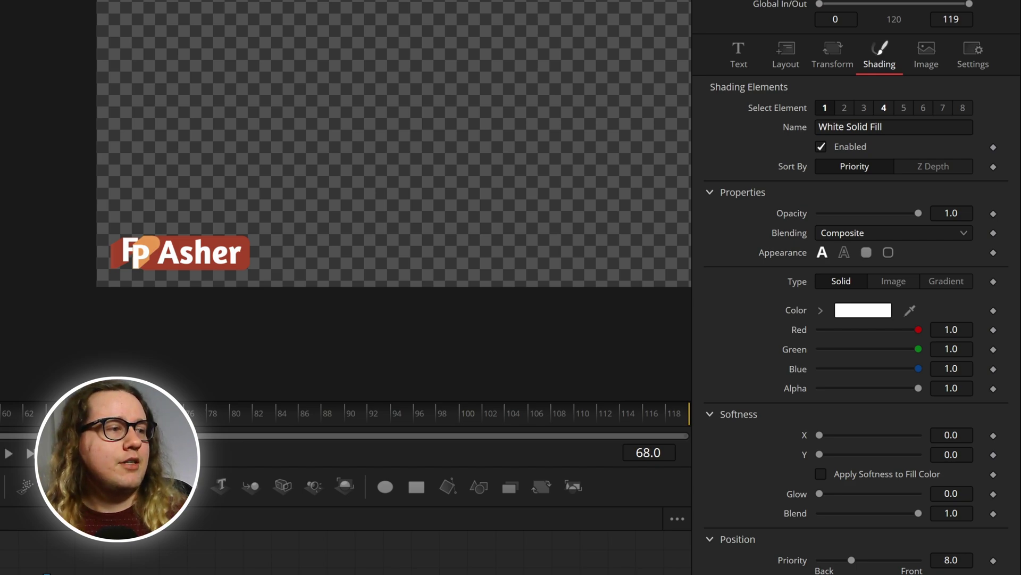
Step: Try Quart, then settle Name_Offset4's out-easing on Back
click(346, 553)
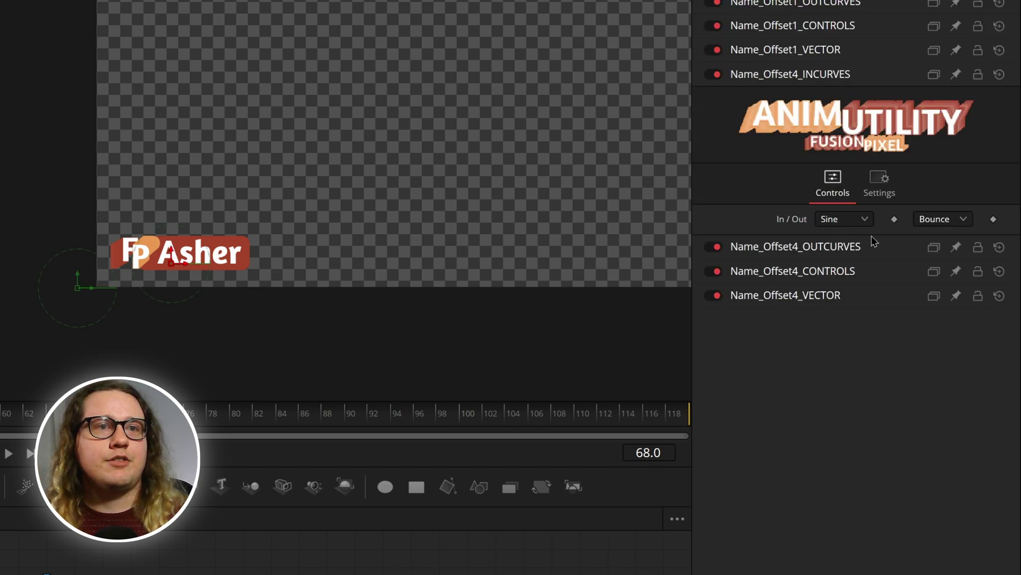
click(940, 220)
click(931, 307)
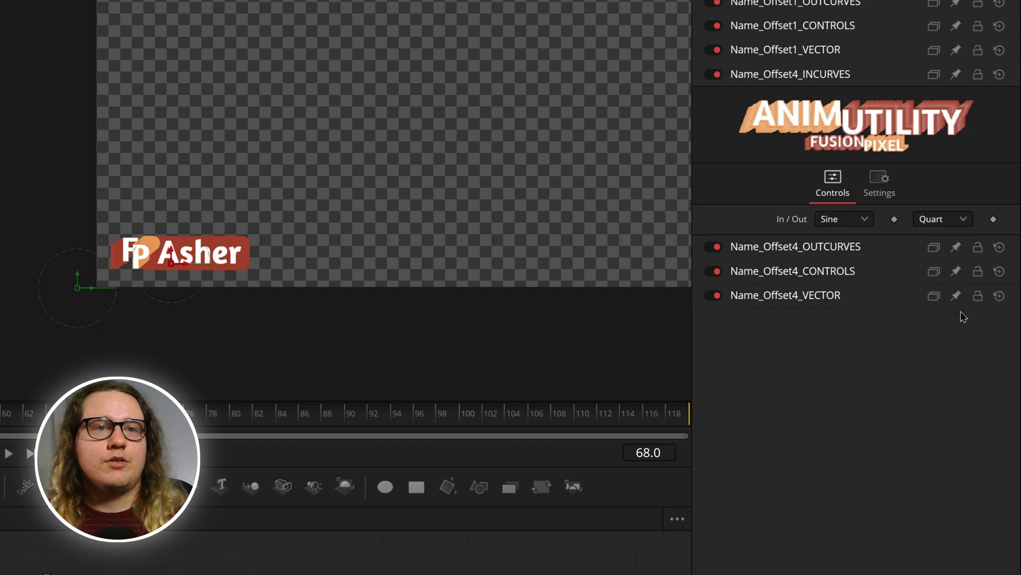
click(946, 222)
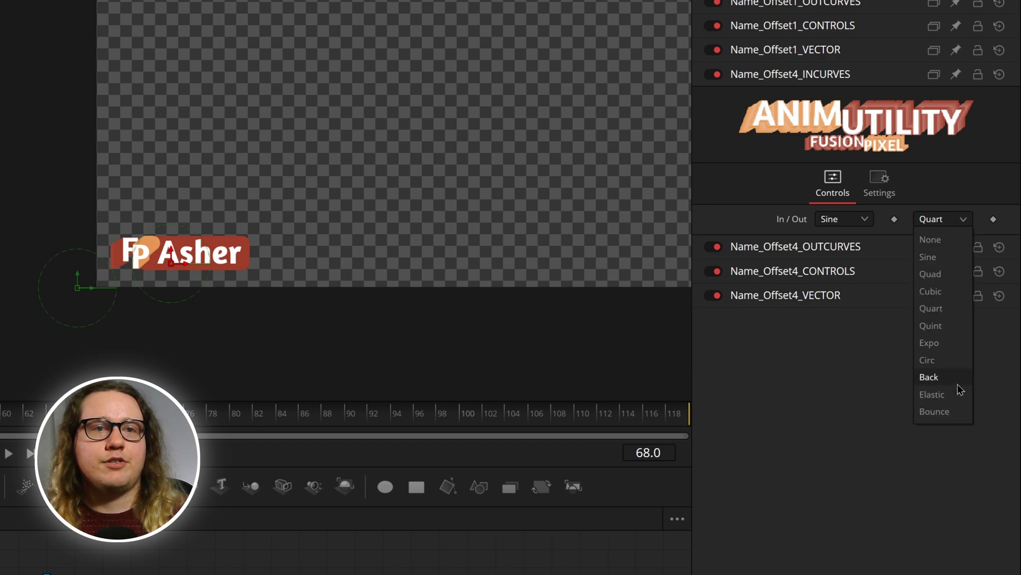
click(957, 381)
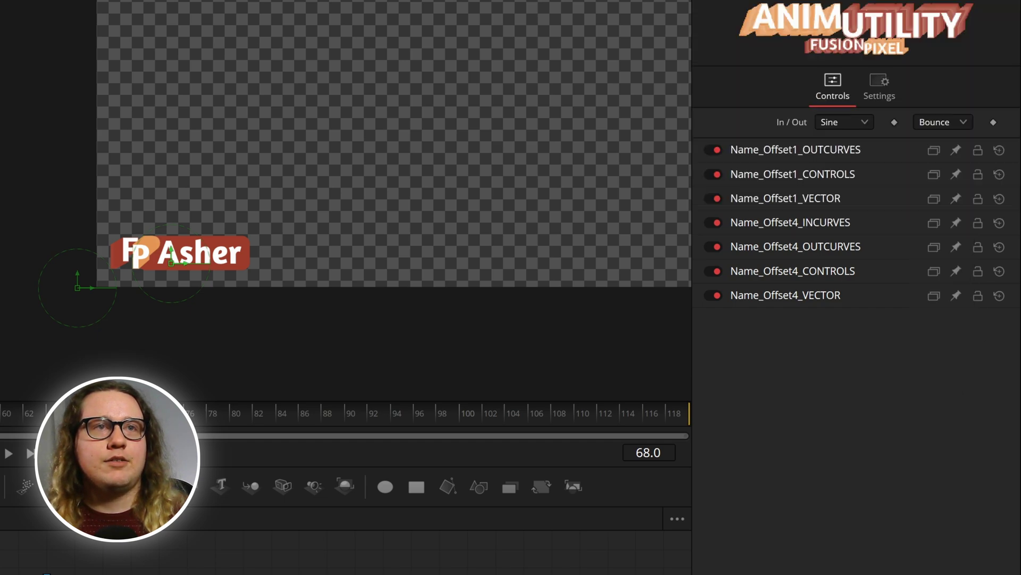
Step: Set Name_Offset1's out-easing to Back as well and preview from frame 0
click(935, 120)
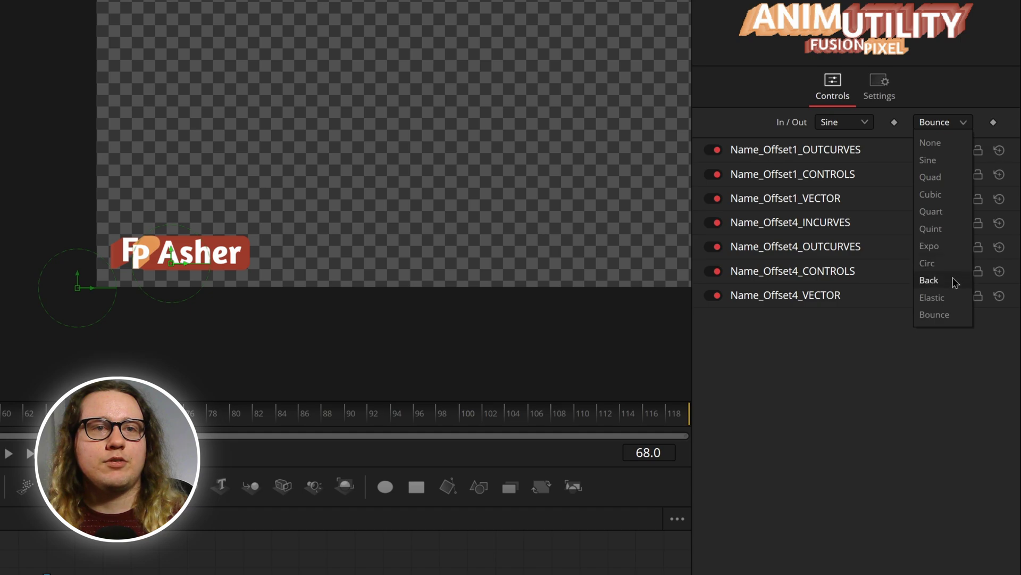
click(956, 281)
click(937, 126)
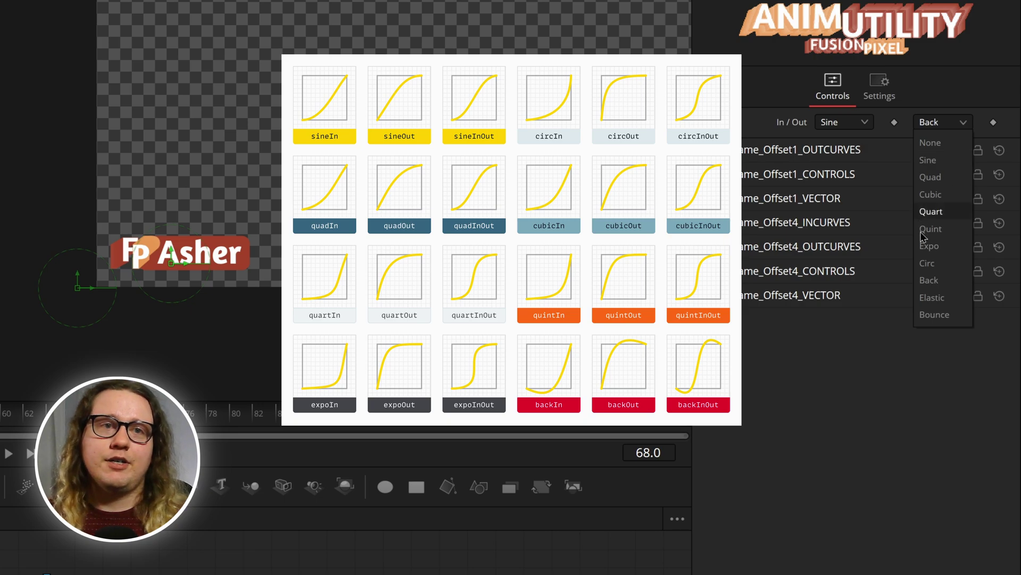
click(940, 286)
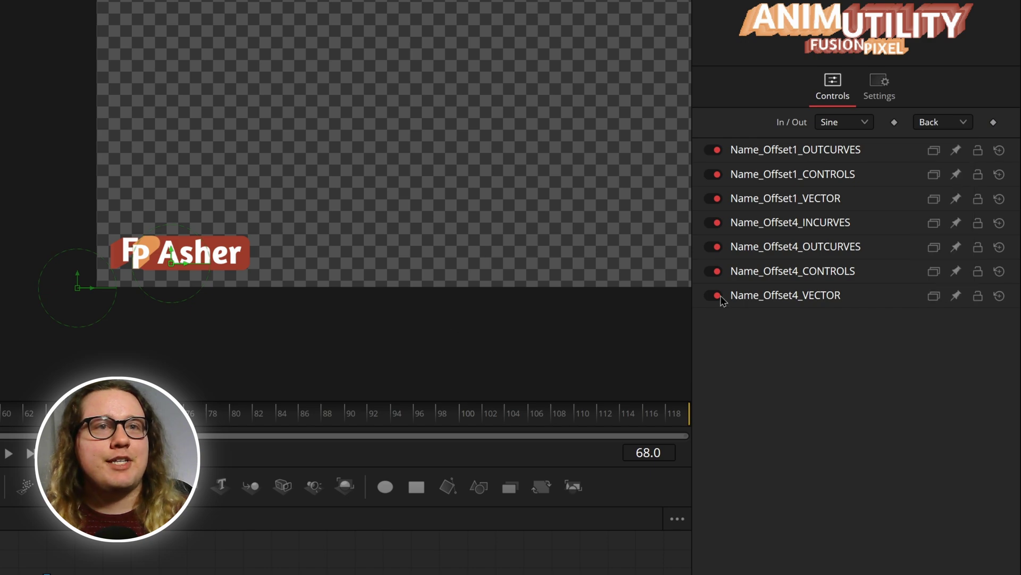
key(Home)
key(space)
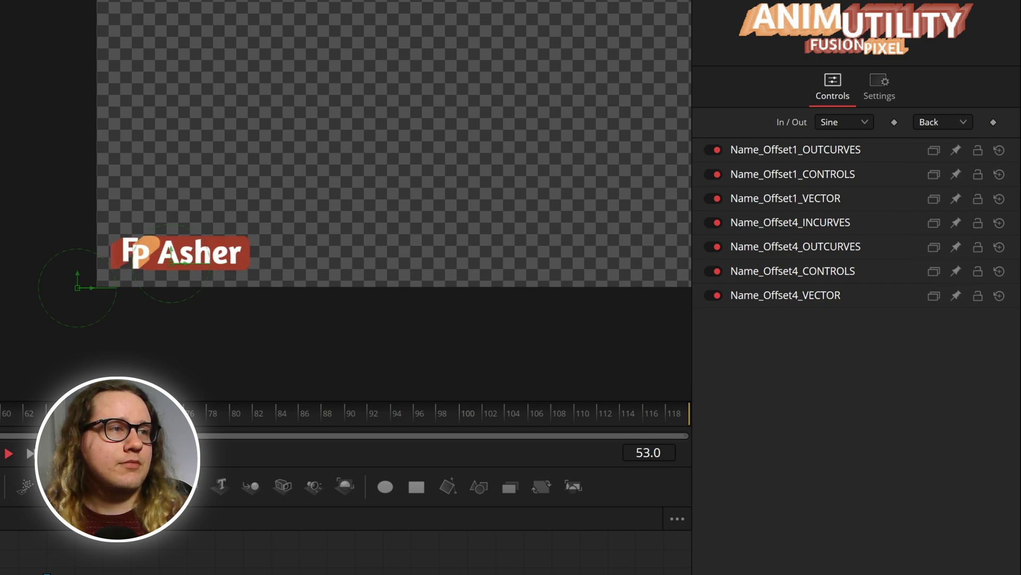
key(space)
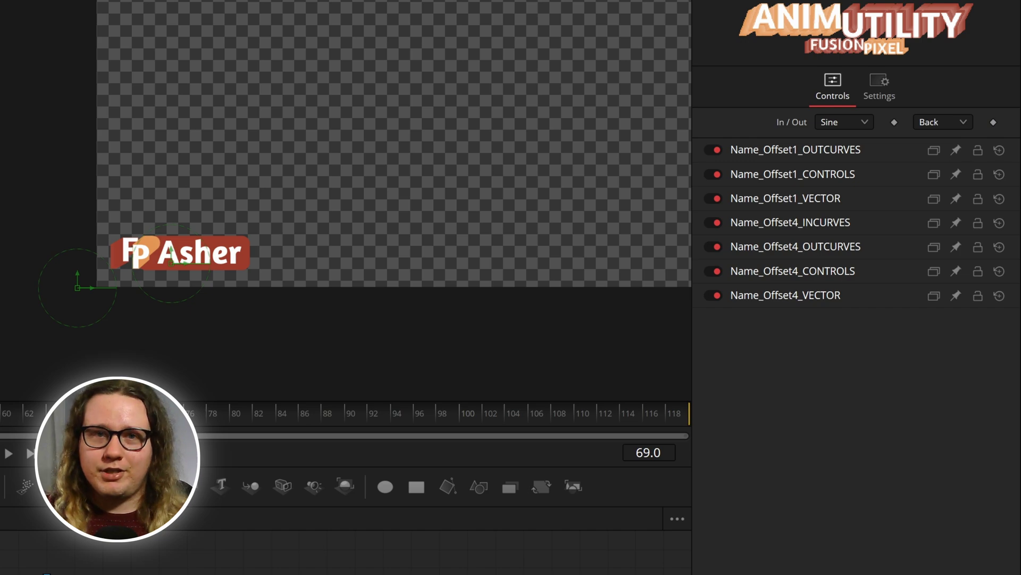
Step: Switch the out-easing from Back to Elastic
click(941, 127)
click(860, 222)
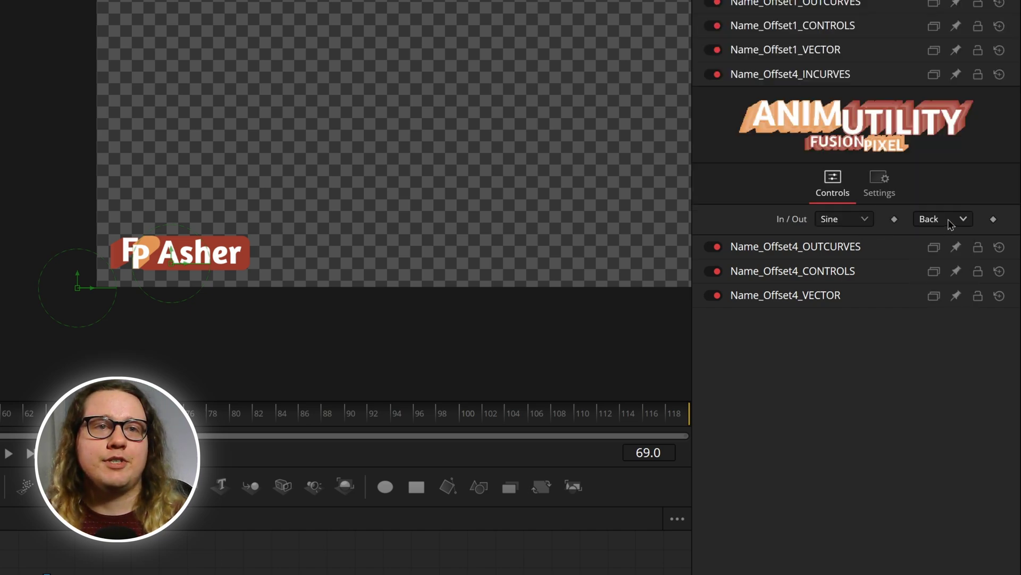
click(942, 219)
click(949, 394)
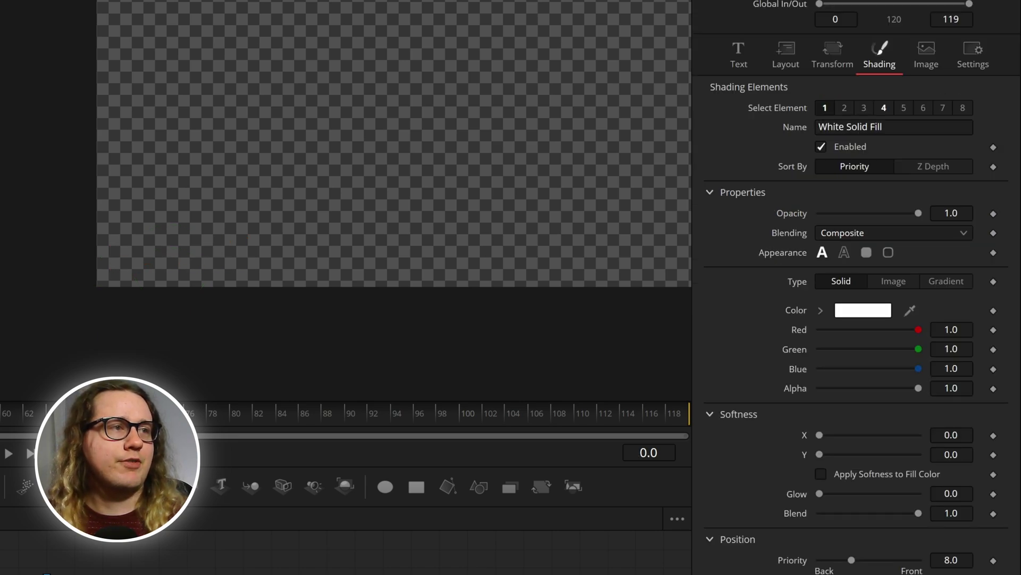
Step: Play and step frame by frame through the logo slide-in until the Asher text settles
key(space)
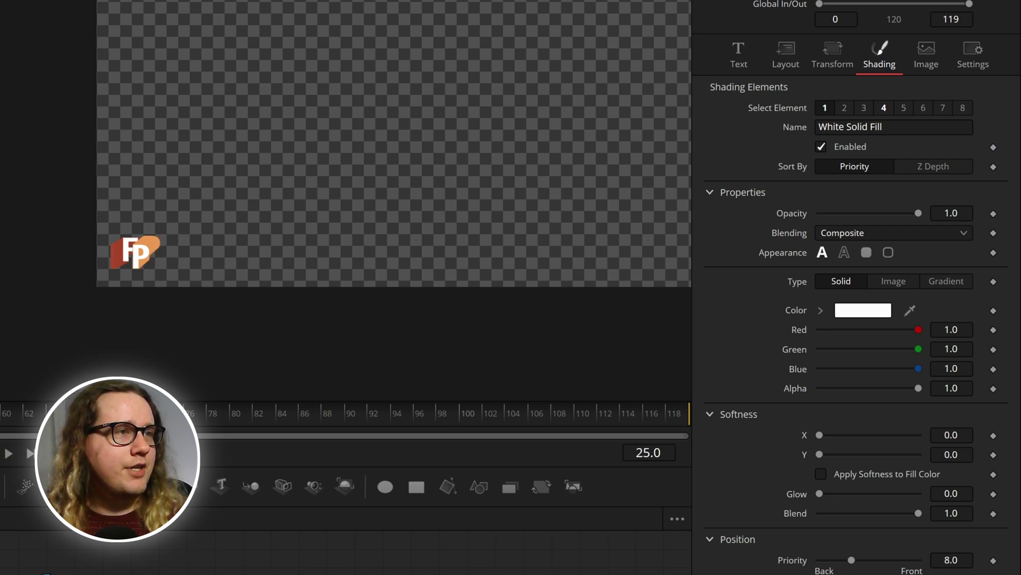
key(Right)
key(Right)
key(Right)
key(Right)
key(Right)
key(Right)
key(Right)
key(Right)
key(Right)
key(Right)
key(Right)
key(Right)
key(Right)
key(Right)
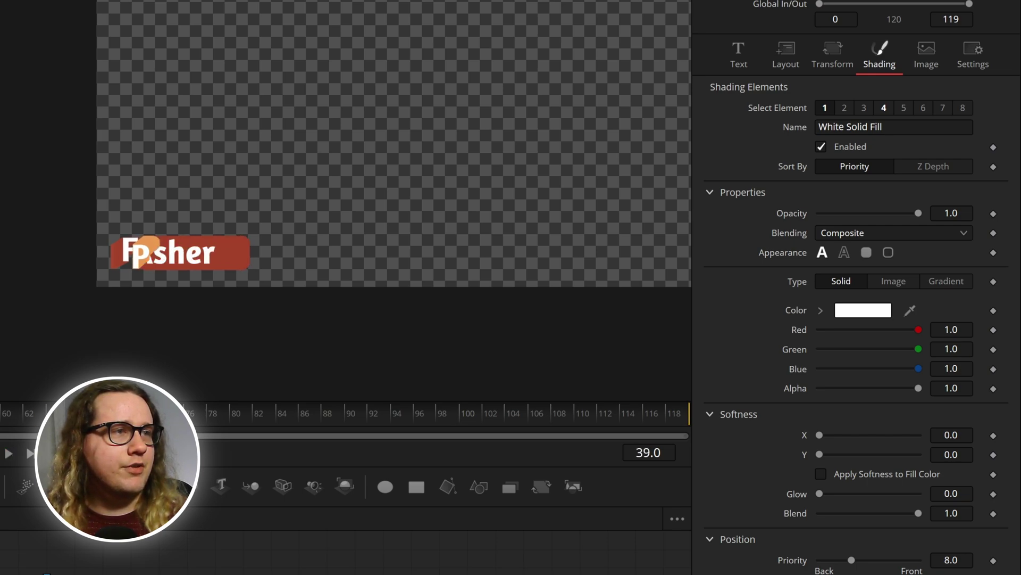
key(Right)
key(Right)
key(Right)
key(Right)
key(Right)
key(Right)
key(Right)
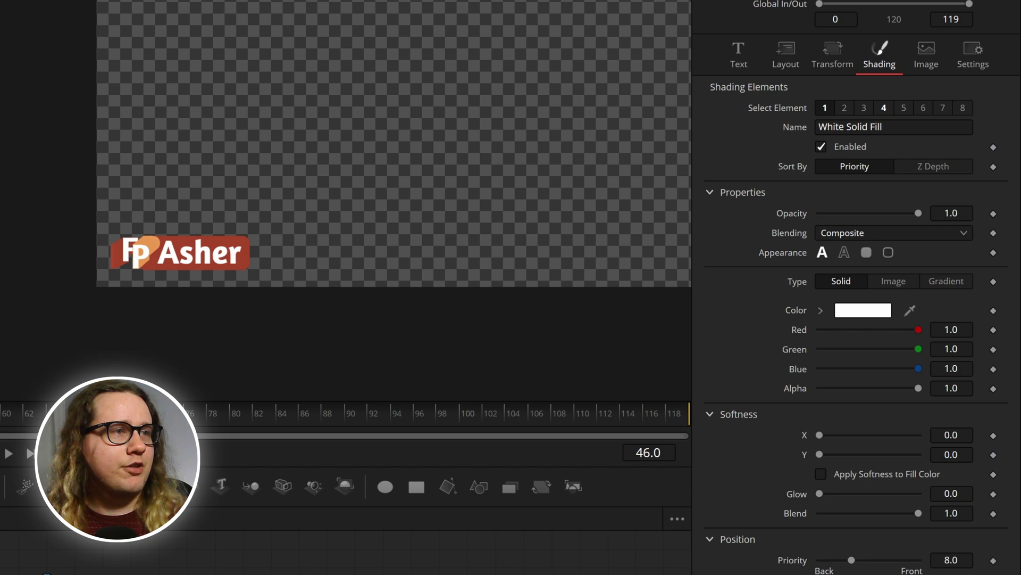
key(Right)
key(Right)
key(Right)
key(Left)
key(Left)
key(Left)
key(Left)
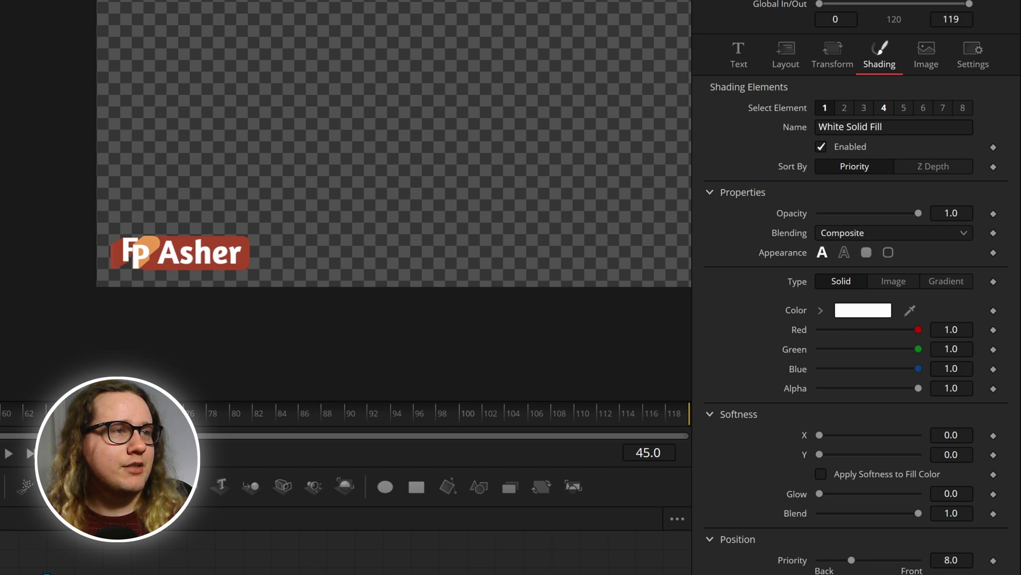
key(Right)
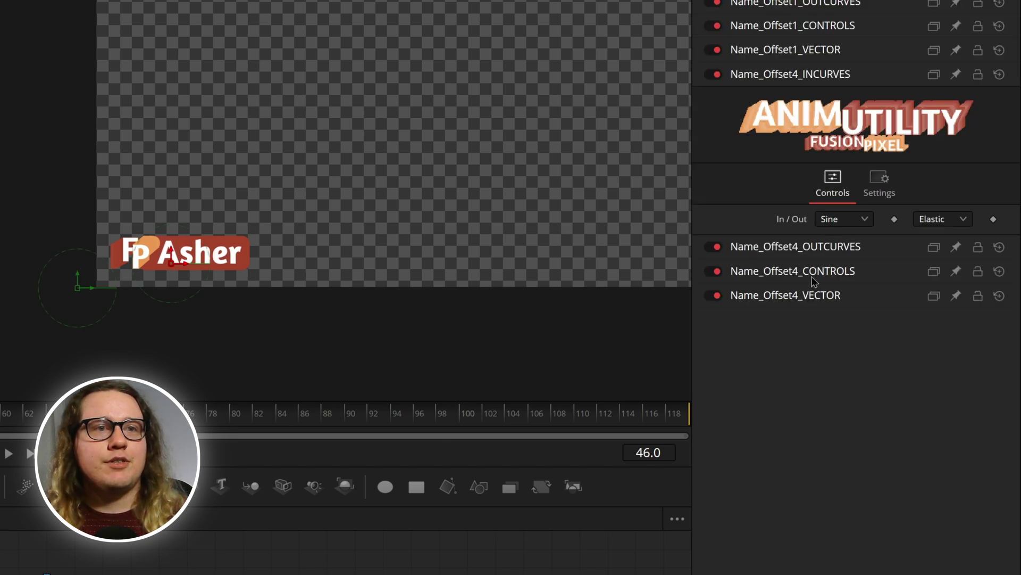
Step: Expand the Name_Offset4 and Name_Offset1 timing controls
click(814, 272)
click(856, 393)
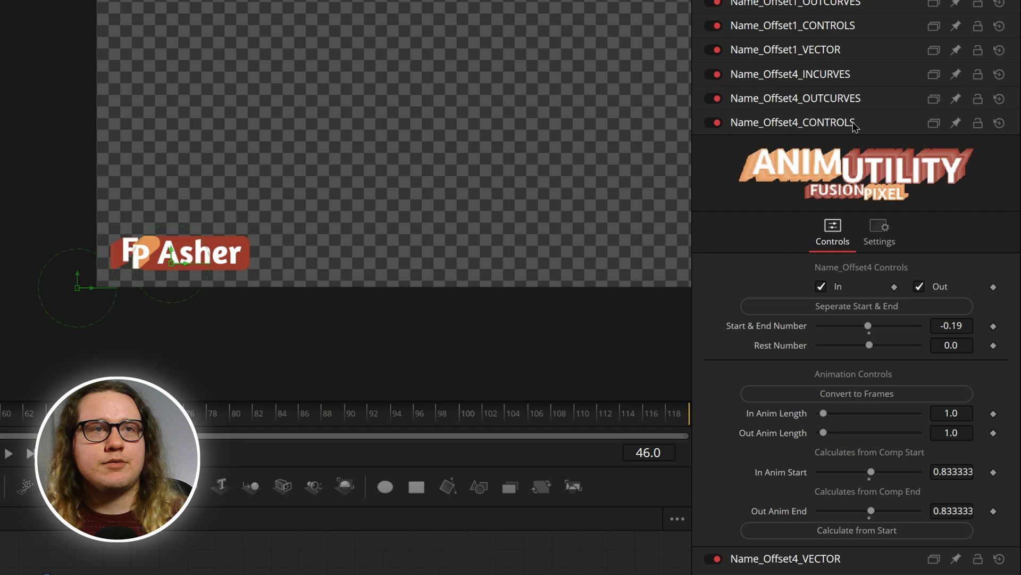
click(827, 30)
click(856, 296)
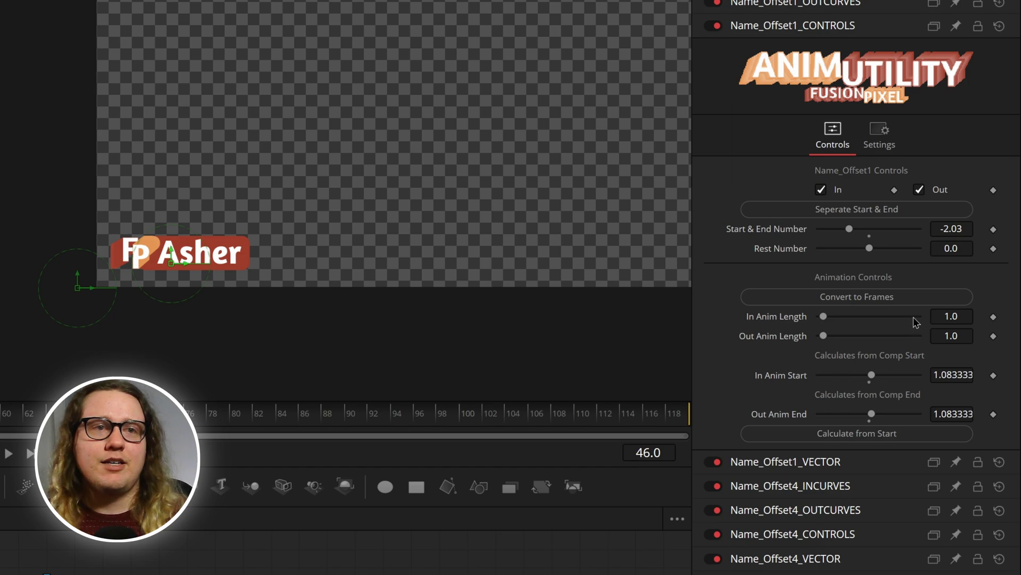
Step: Switch Name_Offset1 timing to frames and set In Anim Start to frame 26
click(914, 300)
click(915, 304)
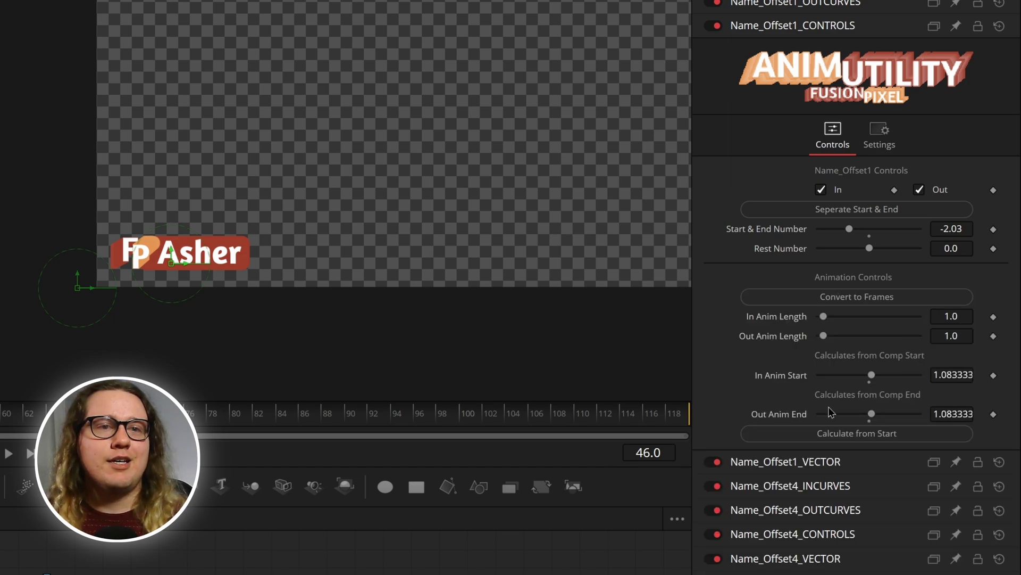
click(952, 375)
key(BackSpace)
text(1)
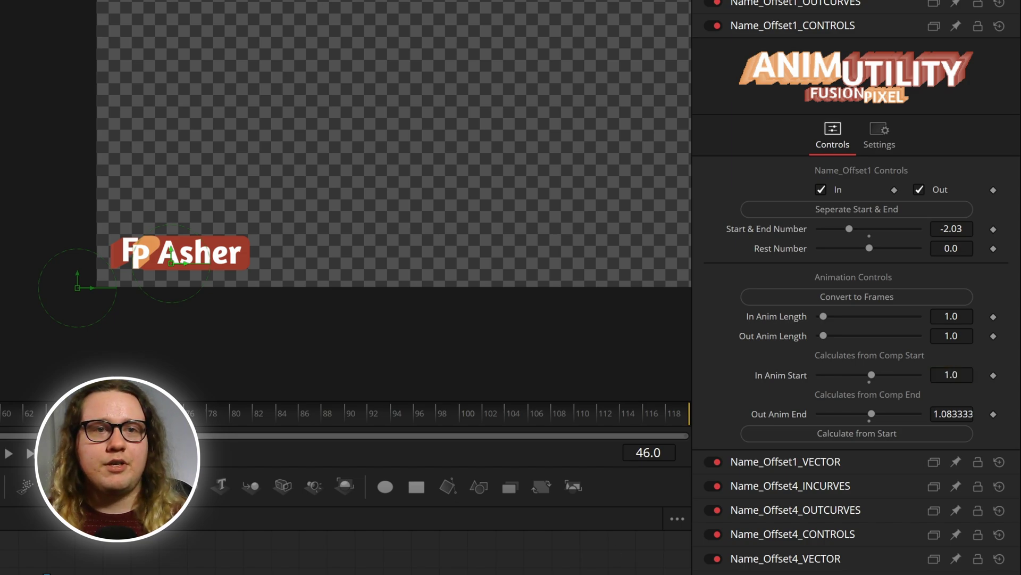
click(892, 301)
click(950, 373)
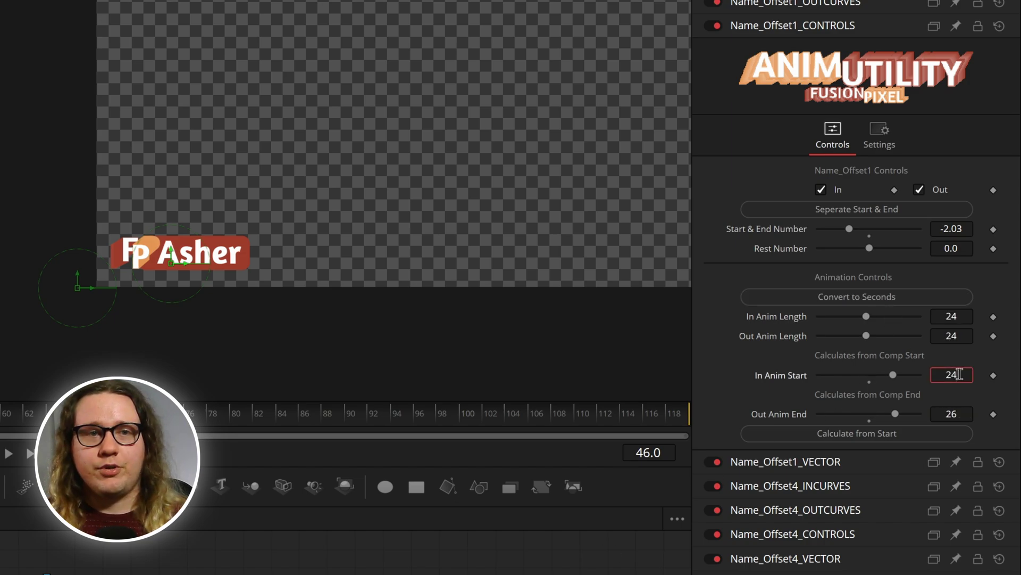
text(26)
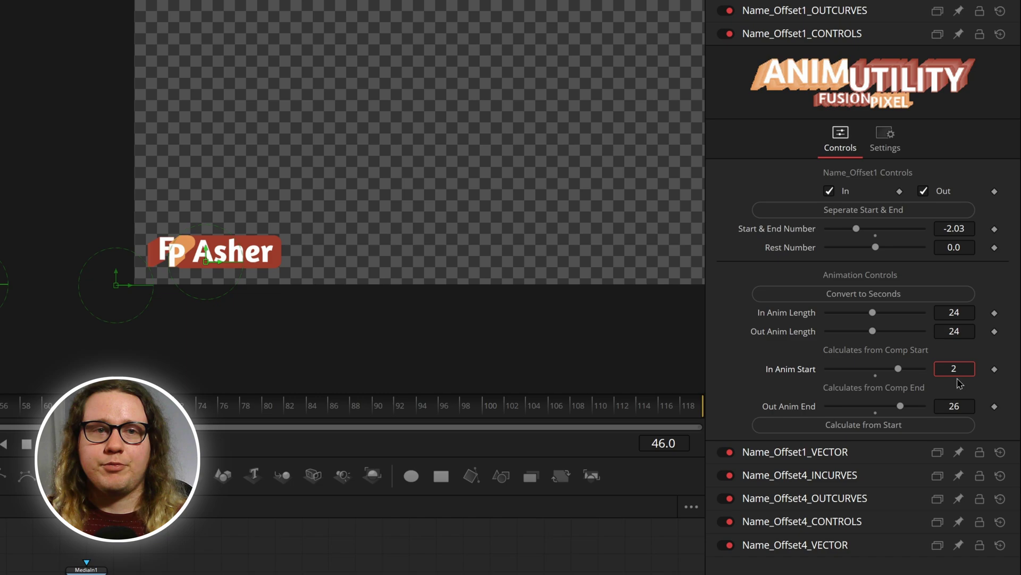
key(Return)
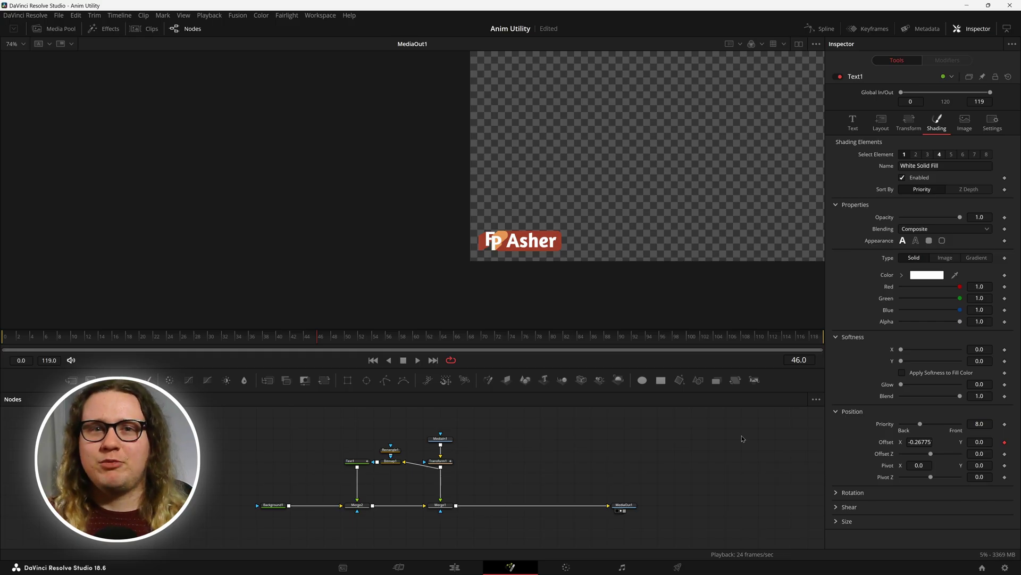
Step: Select all nodes and play the animation from the first frame to review it
click(459, 449)
drag(445, 485, 508, 516)
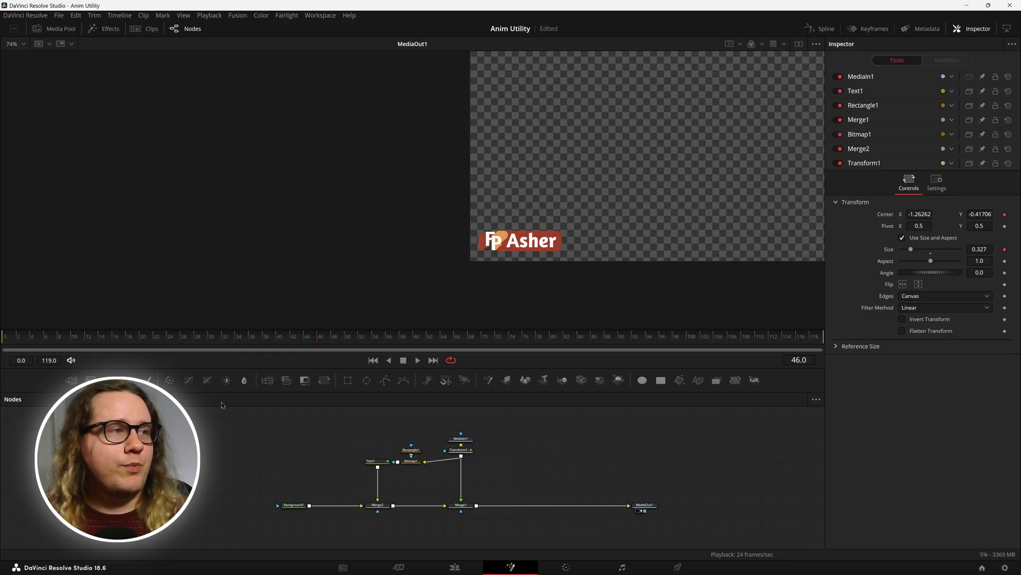
click(1, 344)
key(space)
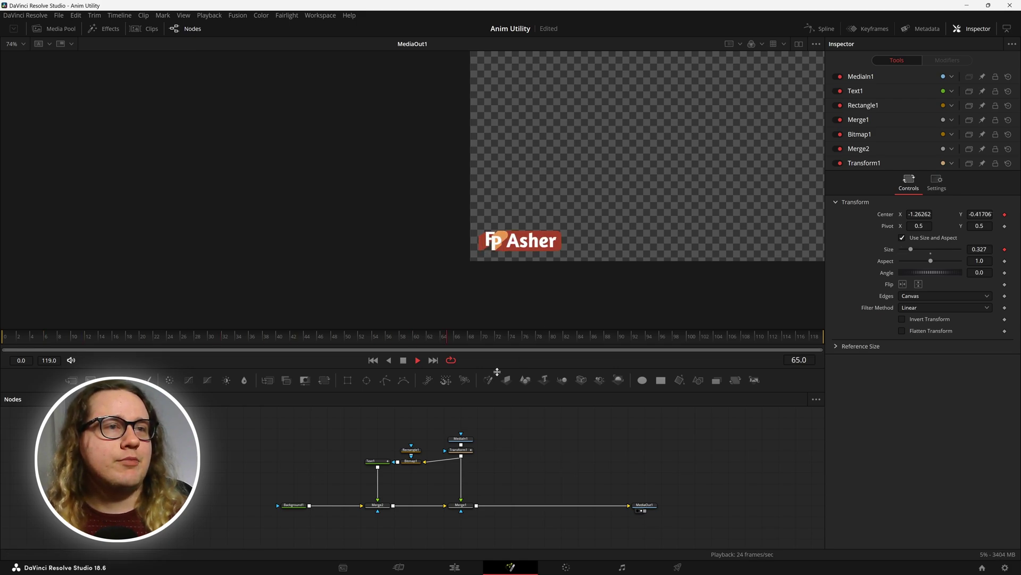
key(space)
click(379, 464)
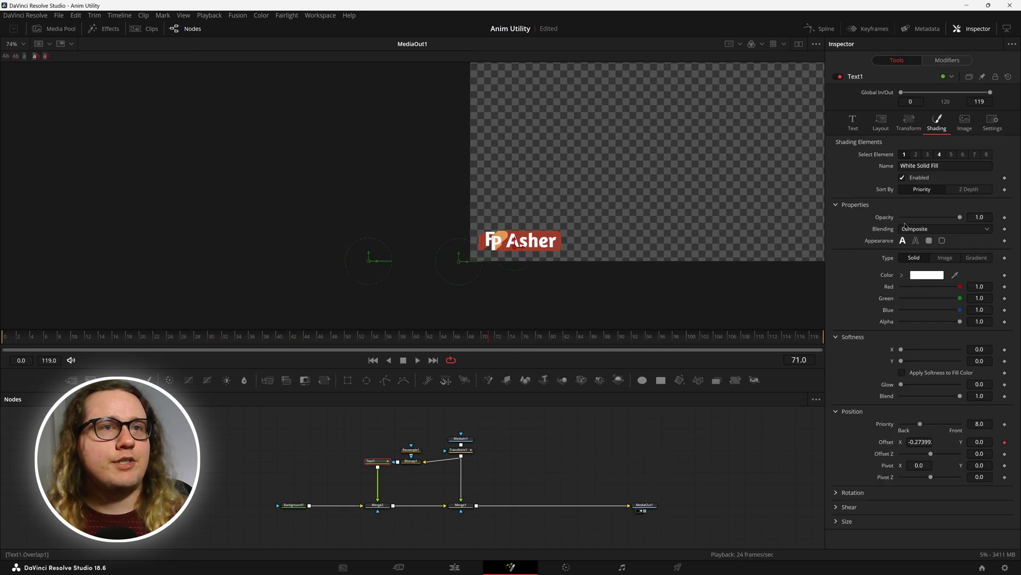
click(853, 121)
click(934, 168)
text(asdfs)
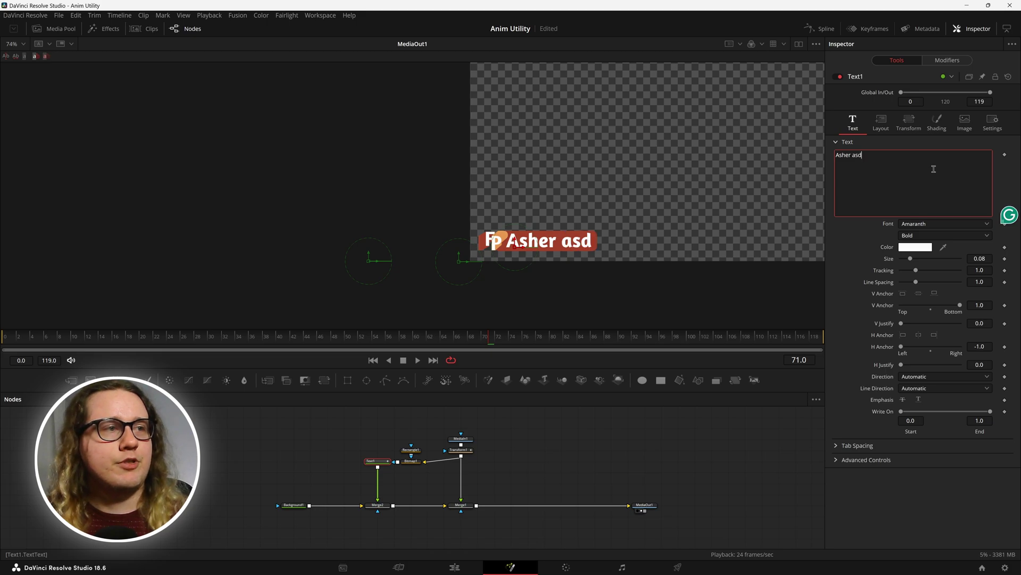
key(BackSpace)
key(BackSpace)
key(BackSpace)
key(BackSpace)
key(BackSpace)
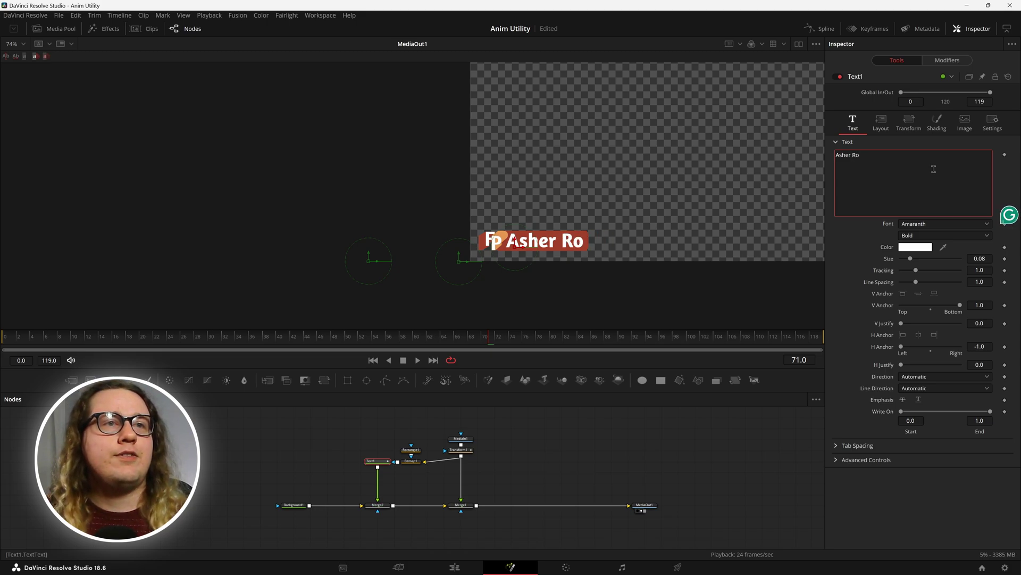
click(598, 464)
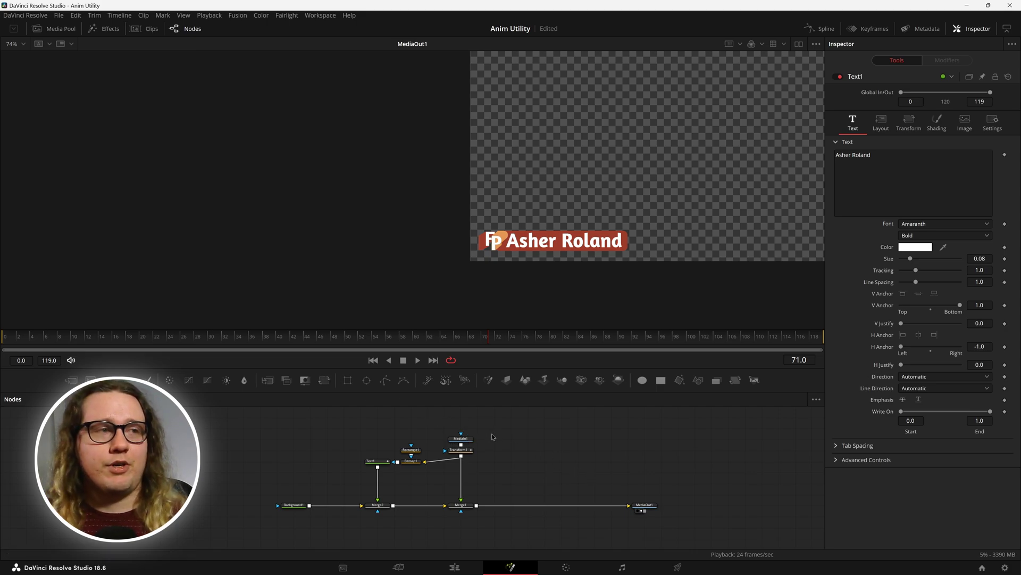
Step: At frame 0, set Name_Offset1's start offset to -4.17 and Name_Offset4's to -0.32
drag(101, 336, 5, 337)
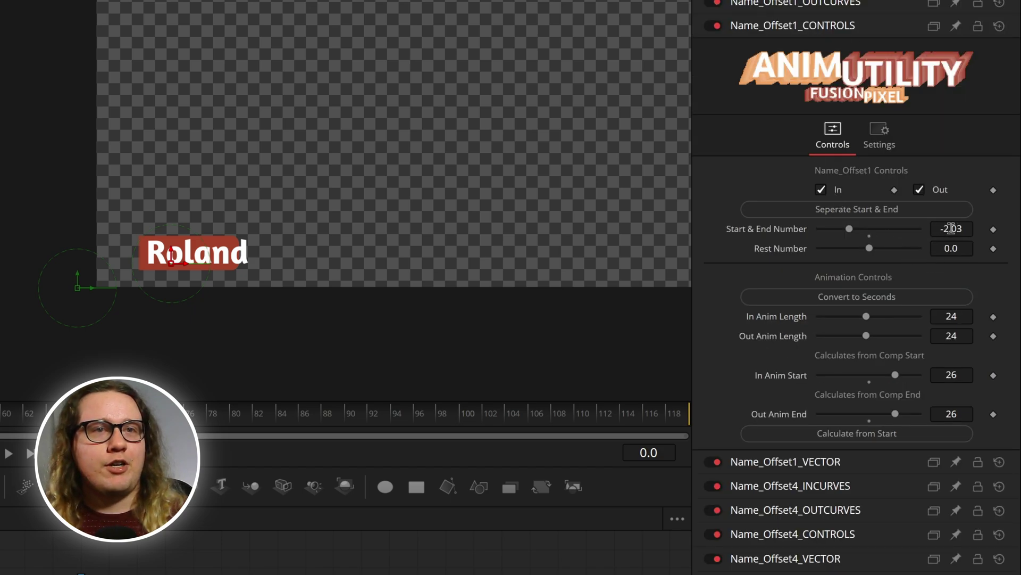
drag(952, 229, 902, 228)
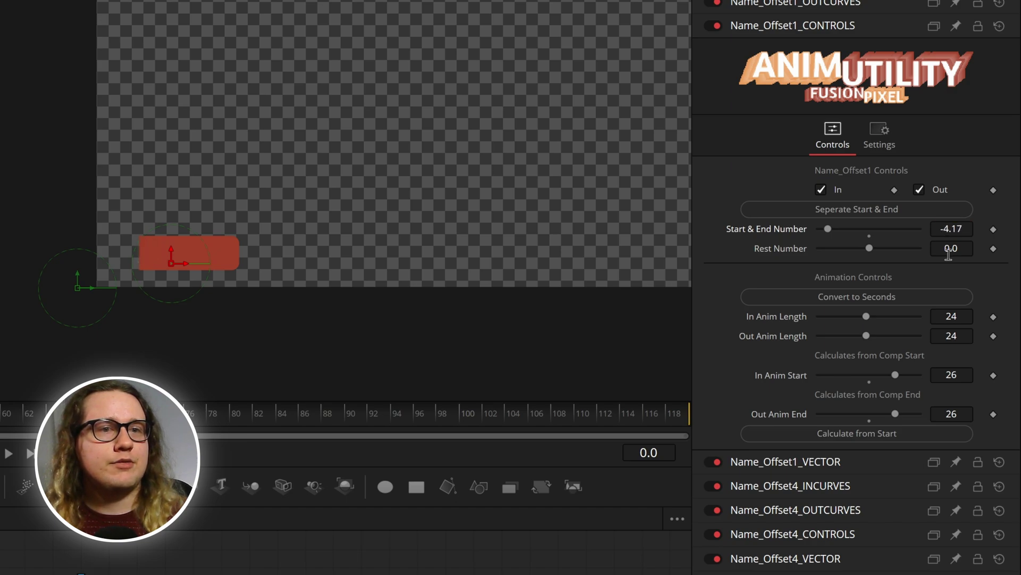
click(850, 535)
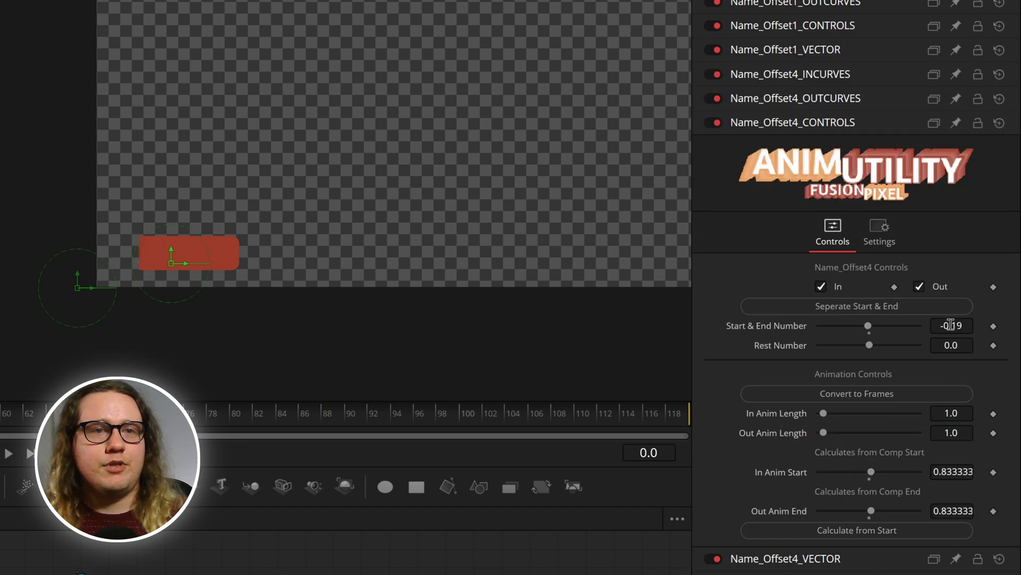
drag(951, 325, 947, 325)
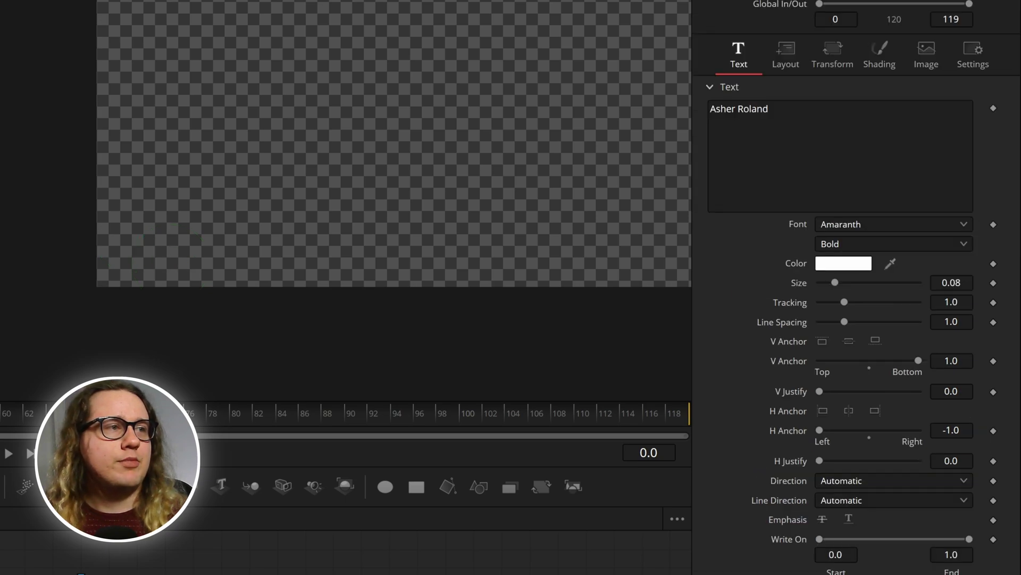
key(space)
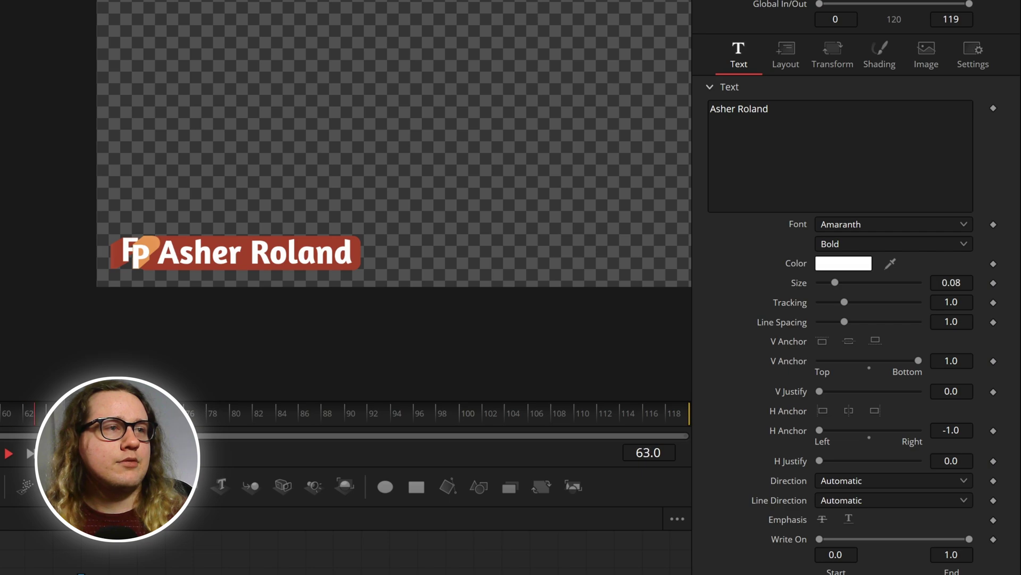
key(space)
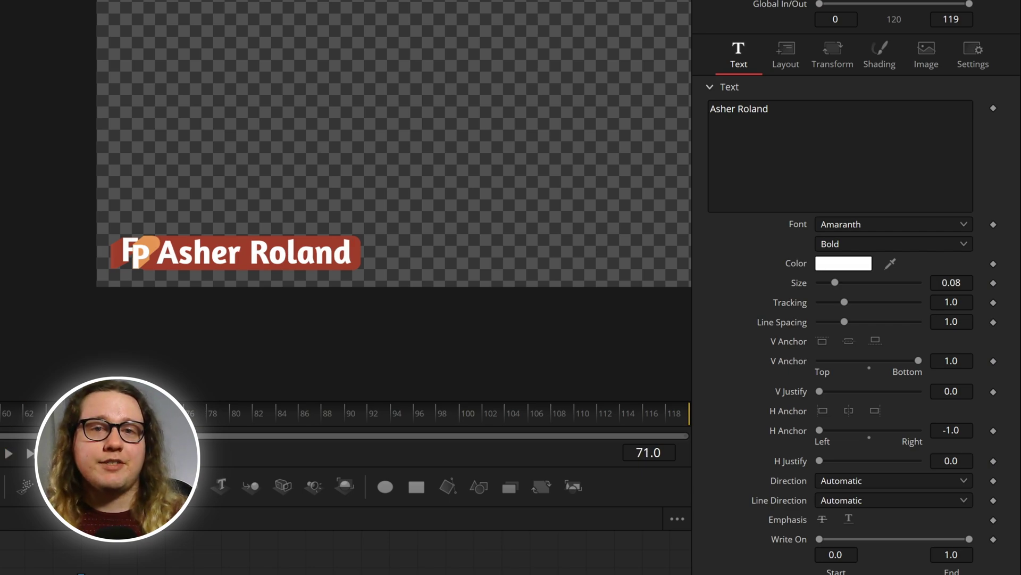
drag(248, 419, 697, 429)
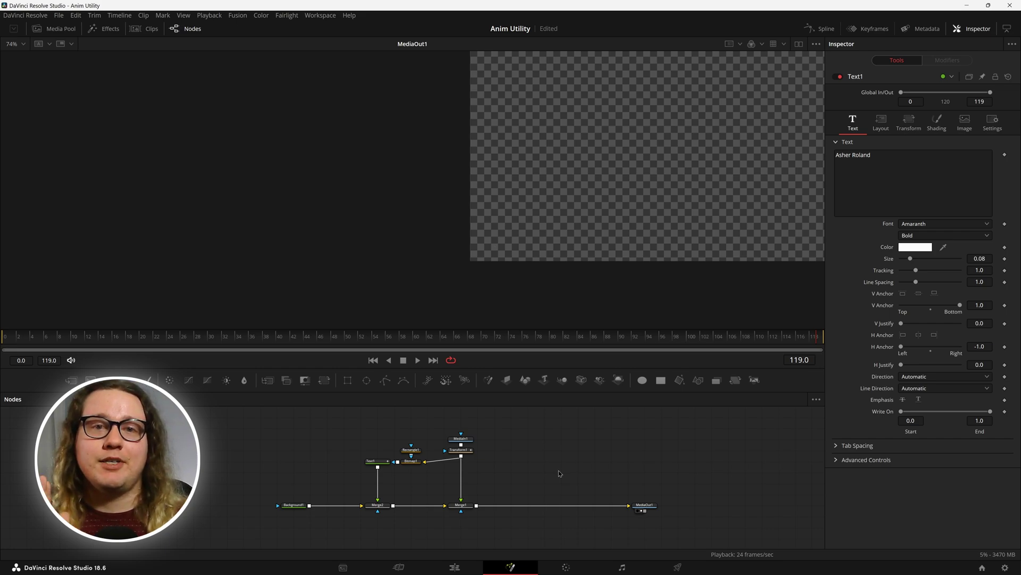
key(ctrl+s)
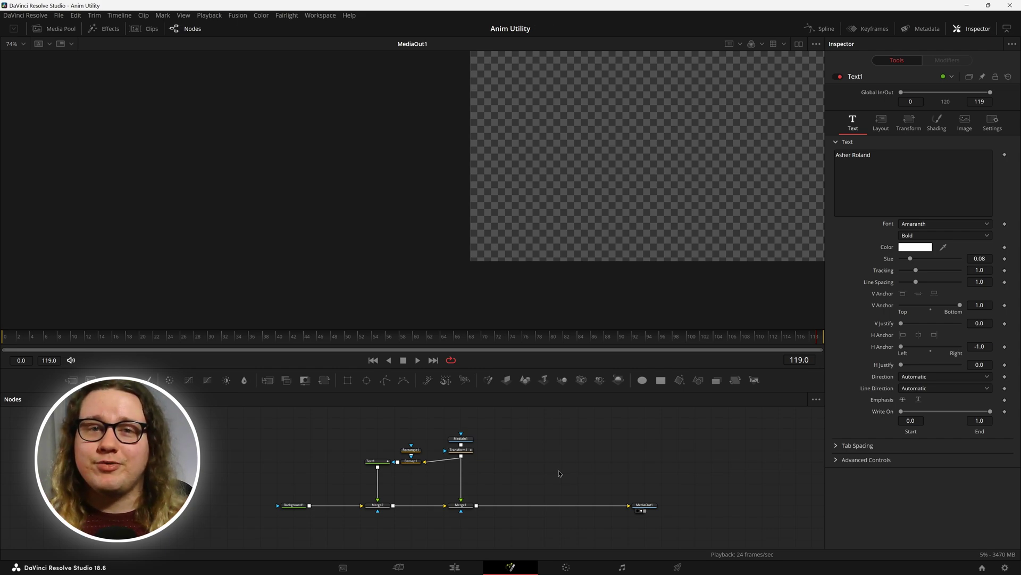